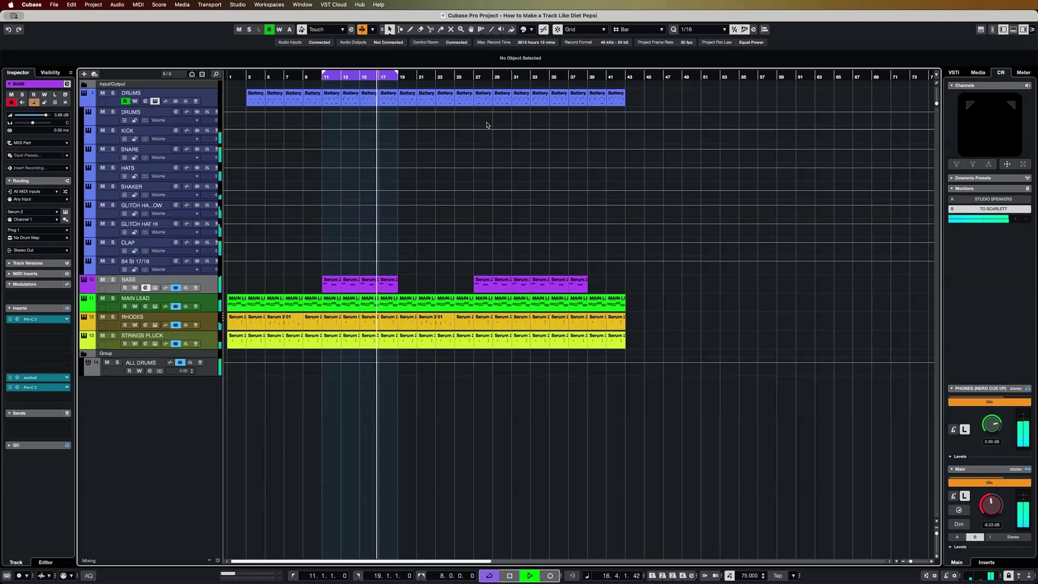
- Stop playback, solo the MAIN LEAD track and play its first two-bar part in a loop
{"action": "key", "text": "space"}
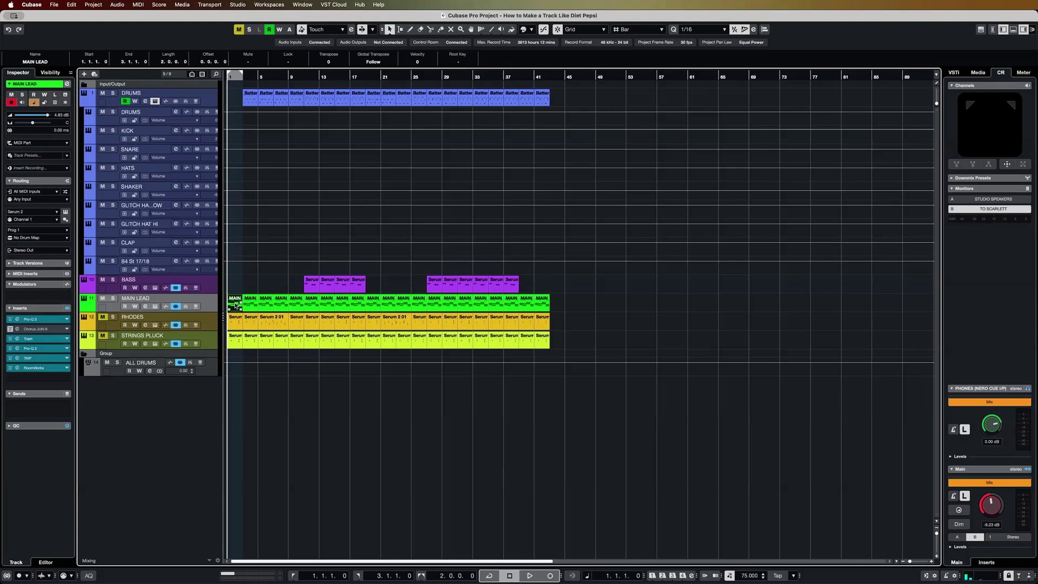
{"action": "key", "text": "s"}
{"action": "key", "text": "slash"}
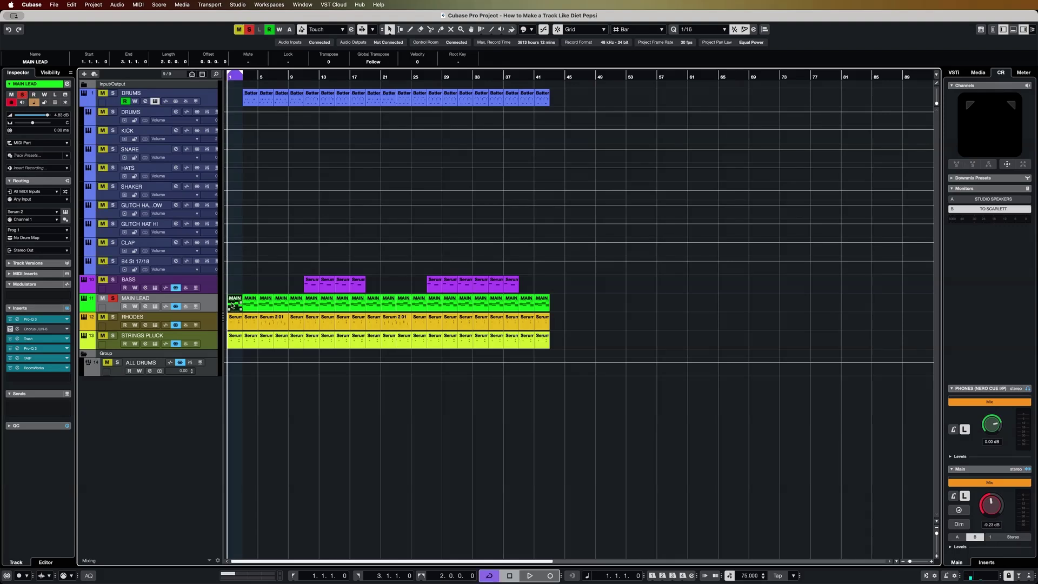
{"action": "key", "text": "space"}
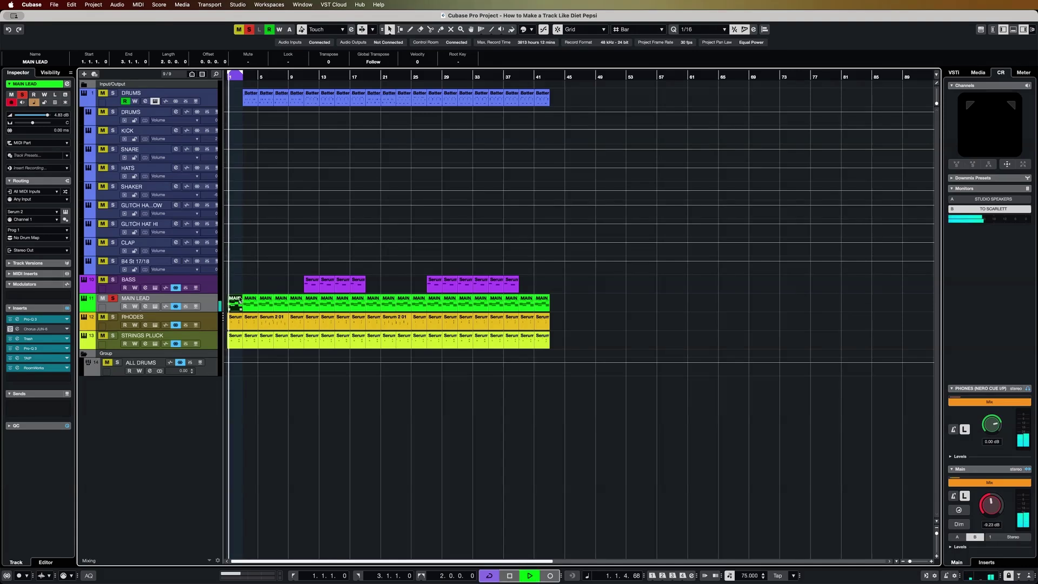
- Open the MAIN LEAD track's Serum 2 instrument, move its window clear and audition the lead patch
{"action": "left_click", "coordinate": [155, 306]}
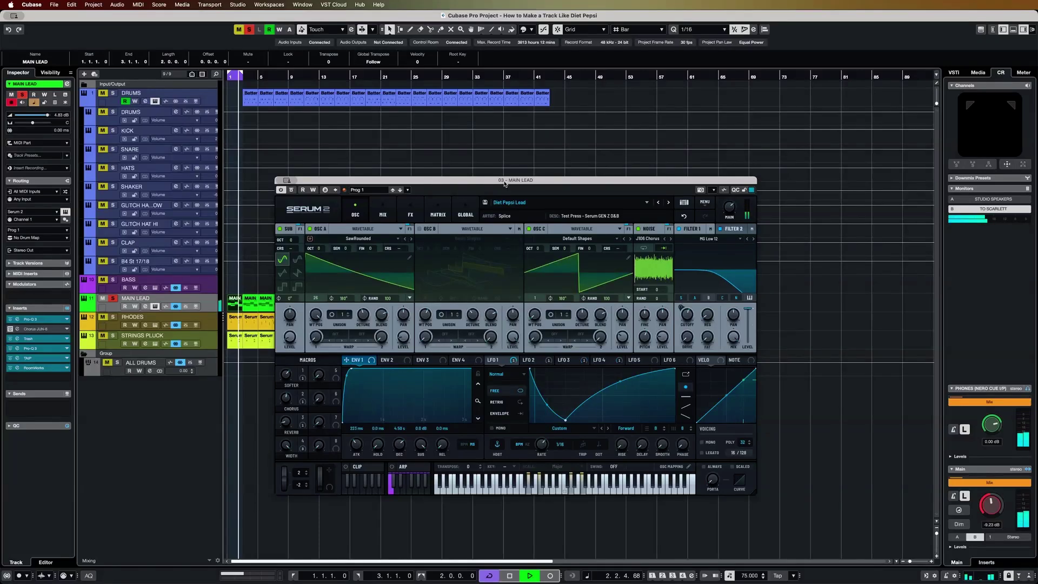
{"action": "left_click_drag", "start_coordinate": [506, 183], "coordinate": [491, 158]}
{"action": "key", "text": "space"}
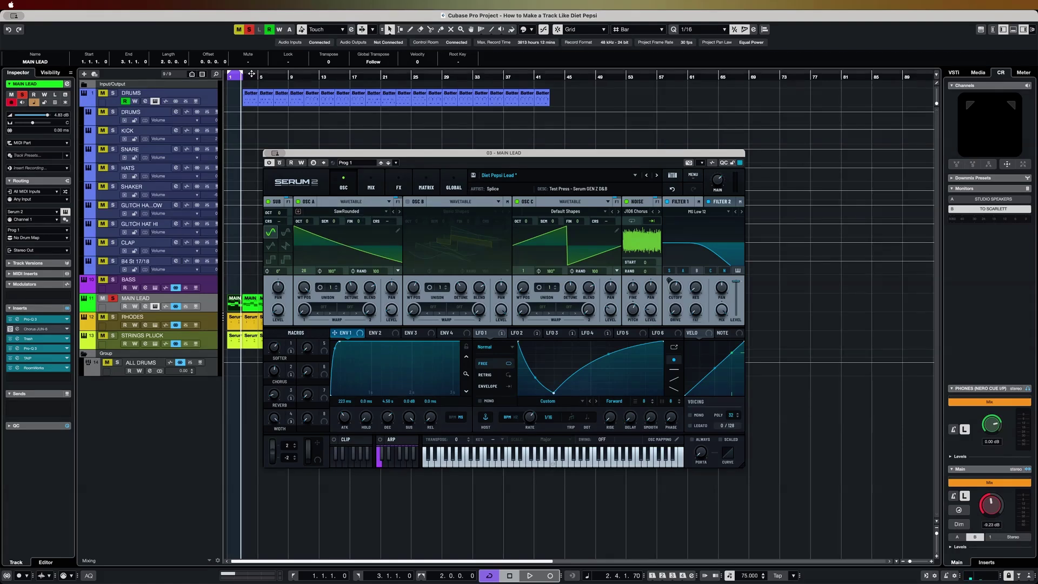
{"action": "key", "text": "space"}
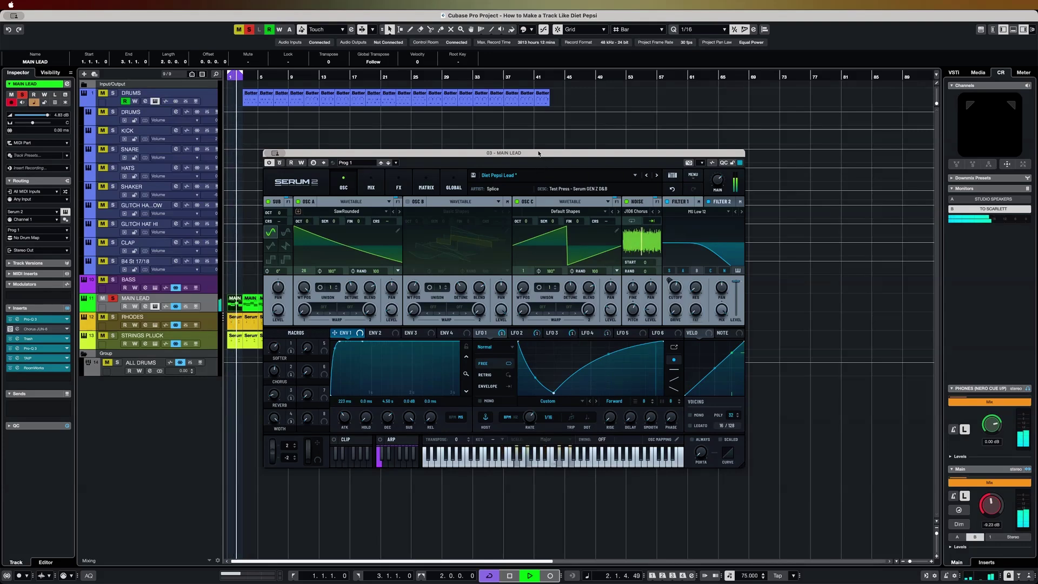
{"action": "key", "text": "space"}
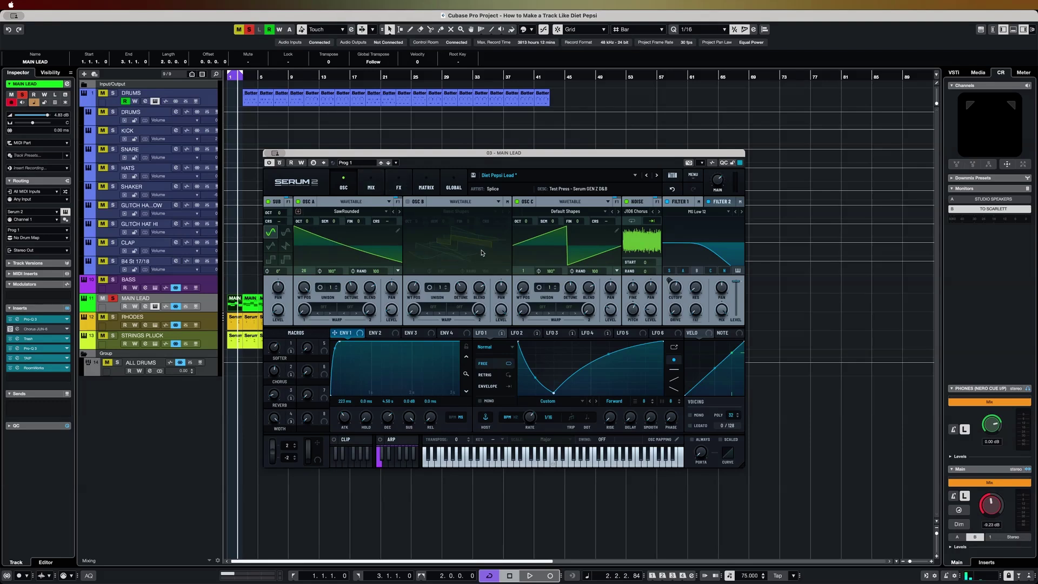
- Examine LFO 1, the modulation matrix and the filter level control of the lead patch while auditioning the loop
{"action": "left_click", "coordinate": [484, 334]}
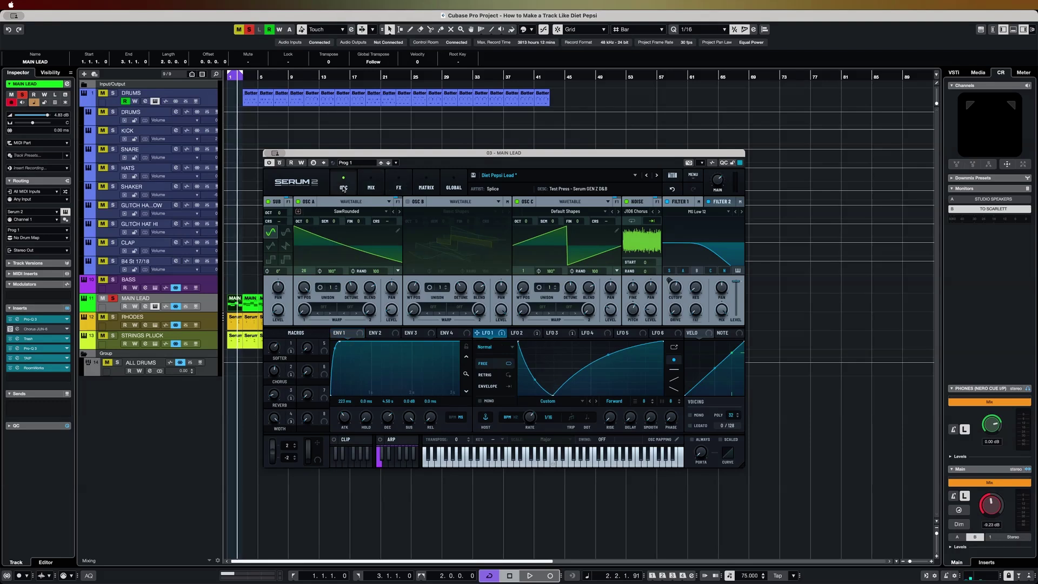
{"action": "left_click", "coordinate": [425, 187]}
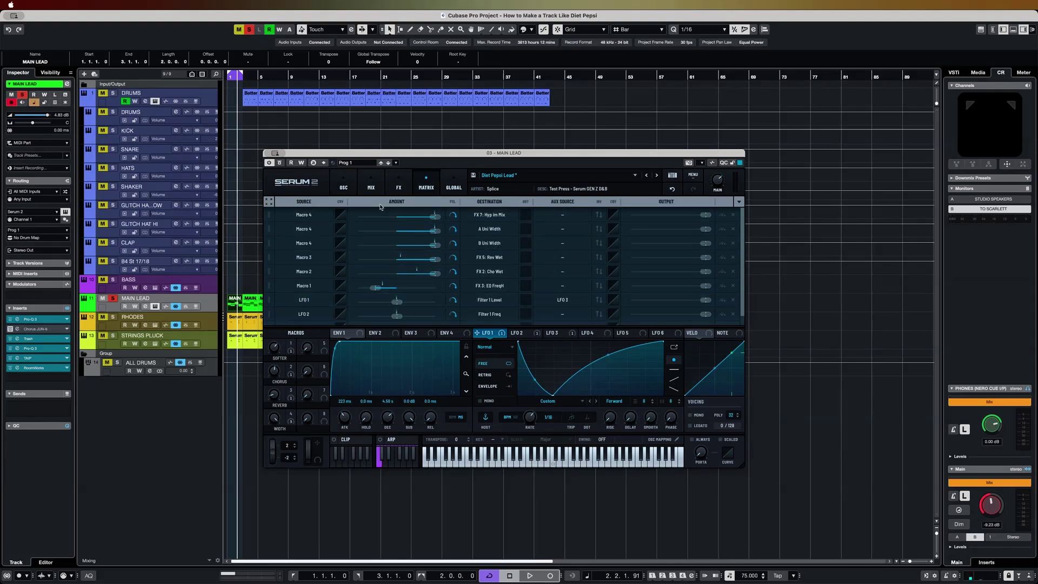
{"action": "left_click", "coordinate": [344, 183]}
{"action": "left_click_drag", "start_coordinate": [736, 282], "coordinate": [740, 236]}
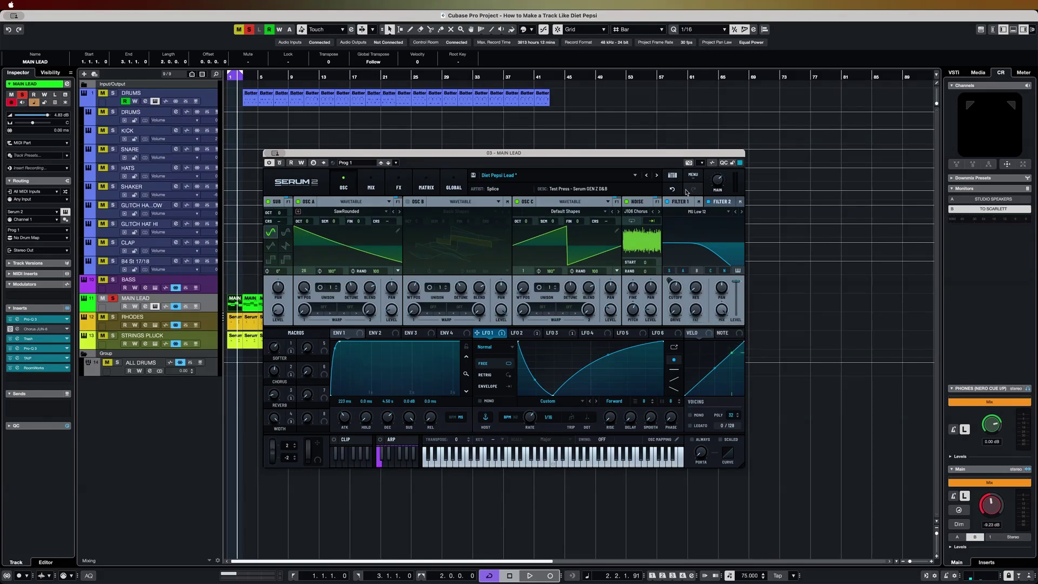
{"action": "mouse_move", "coordinate": [734, 290]}
{"action": "left_mouse_down"}
{"action": "mouse_move", "coordinate": [728, 342]}
{"action": "mouse_move", "coordinate": [736, 287]}
{"action": "left_mouse_up"}
{"action": "key", "text": "space"}
{"action": "key", "text": "space"}
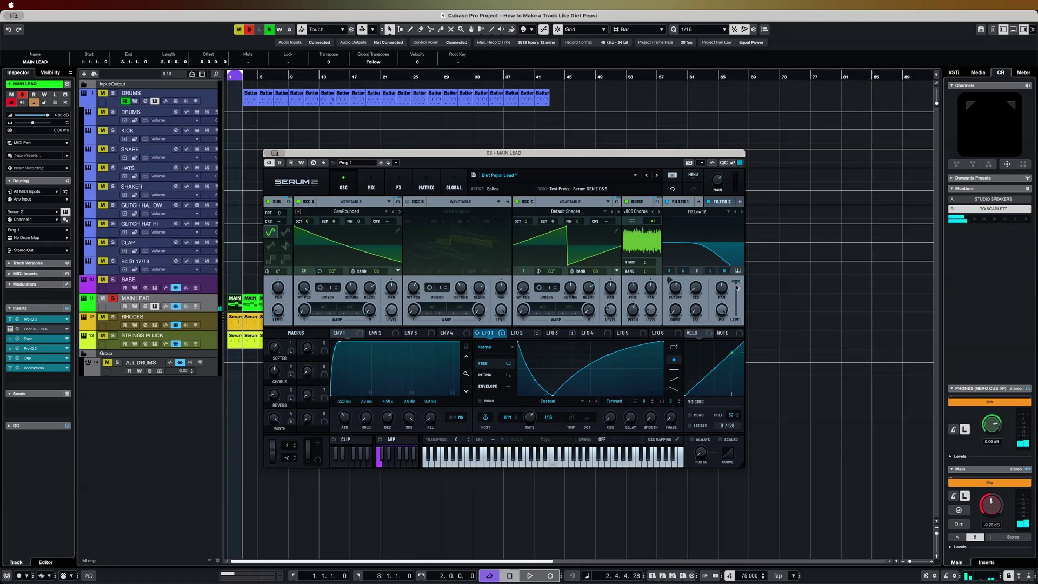
- Set a negative amount for the LFO 1 to Filter 1 Level modulation in the matrix while the loop plays
{"action": "left_click", "coordinate": [422, 189]}
{"action": "key", "text": "space"}
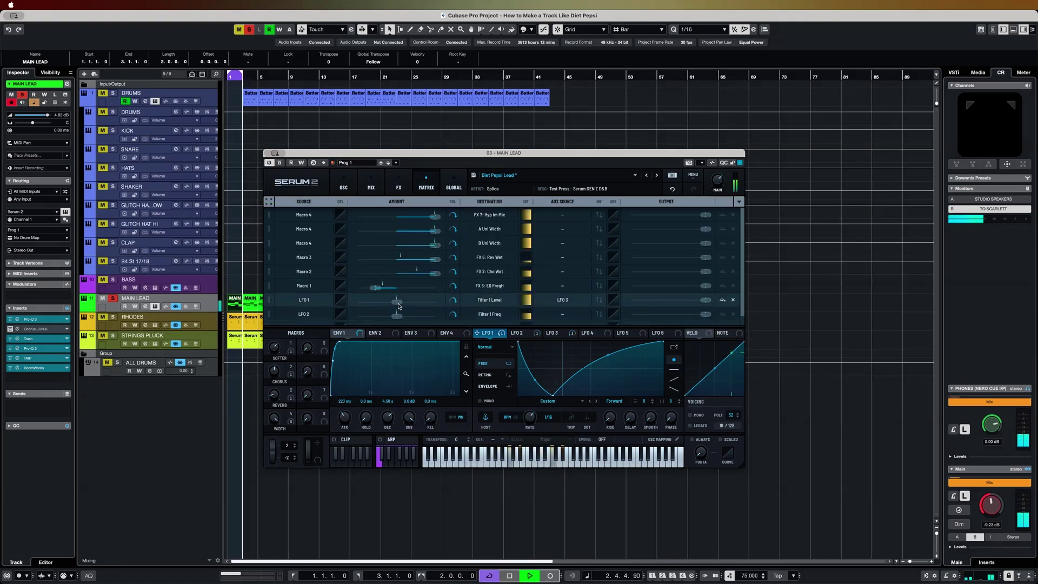
{"action": "left_click_drag", "start_coordinate": [397, 305], "coordinate": [374, 309]}
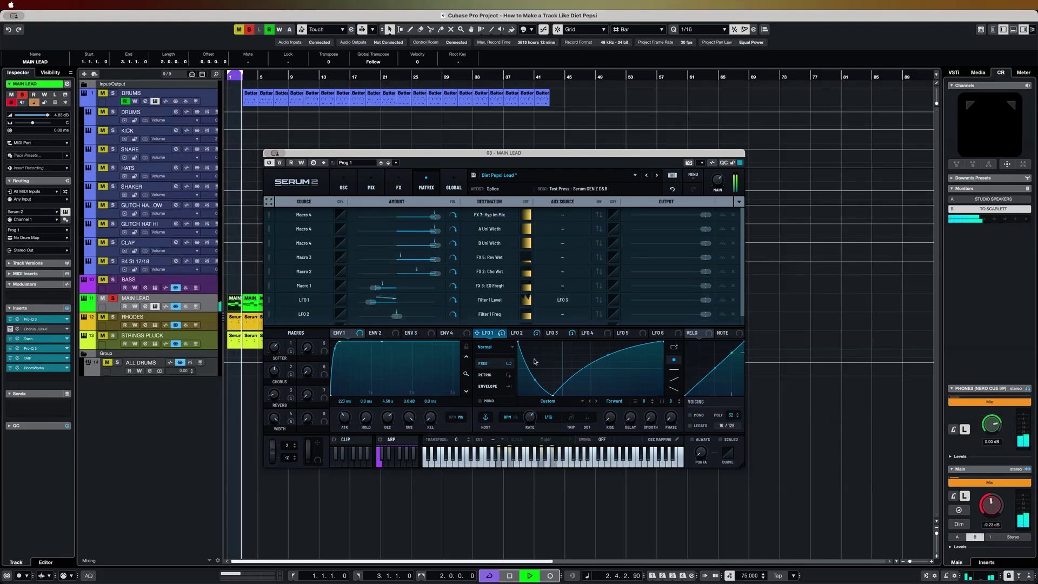
{"action": "key", "text": "space"}
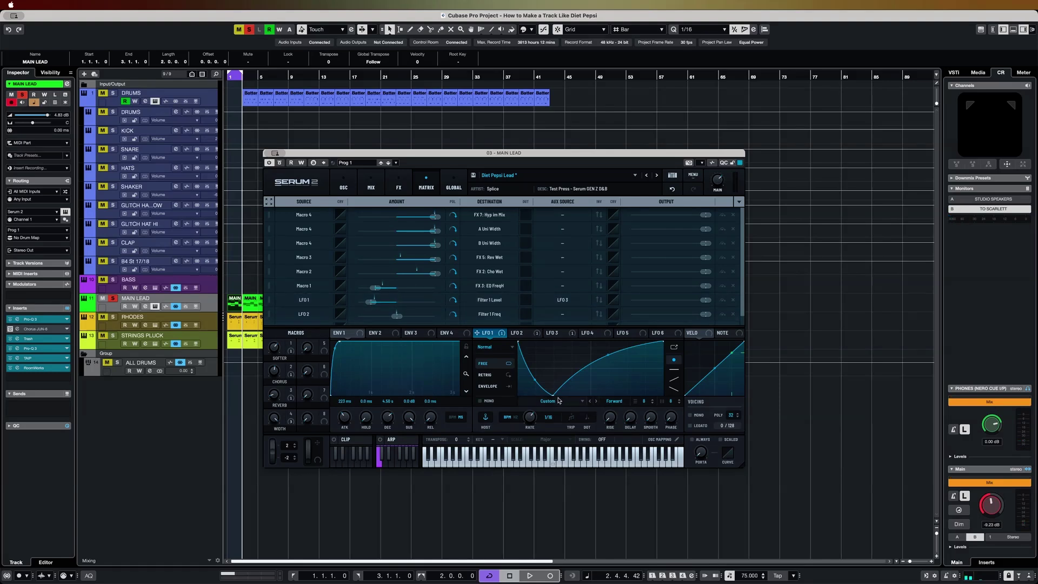
- Reshape LFO 1 by trying its curve's lowest point later and settling it nearer the cycle start, auditioning the lead
{"action": "left_click_drag", "start_coordinate": [553, 396], "coordinate": [588, 406]}
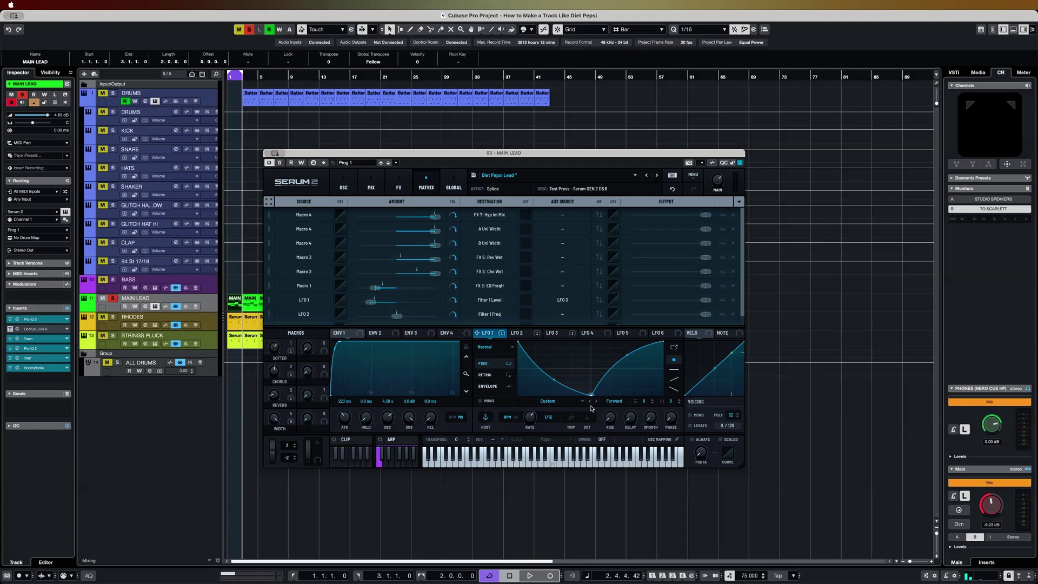
{"action": "key", "text": "space"}
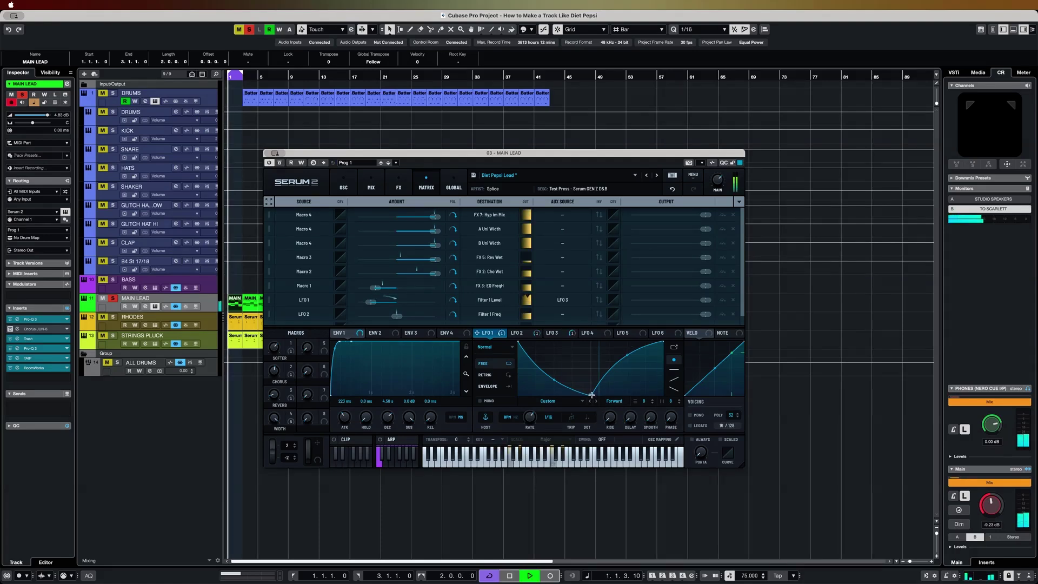
{"action": "left_click_drag", "start_coordinate": [590, 396], "coordinate": [537, 401]}
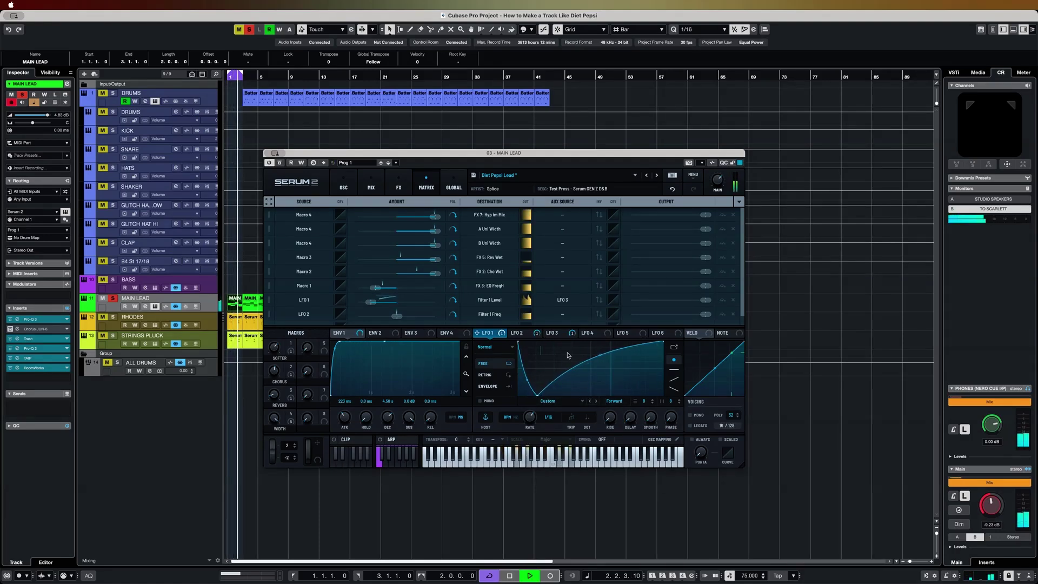
{"action": "key", "text": "space"}
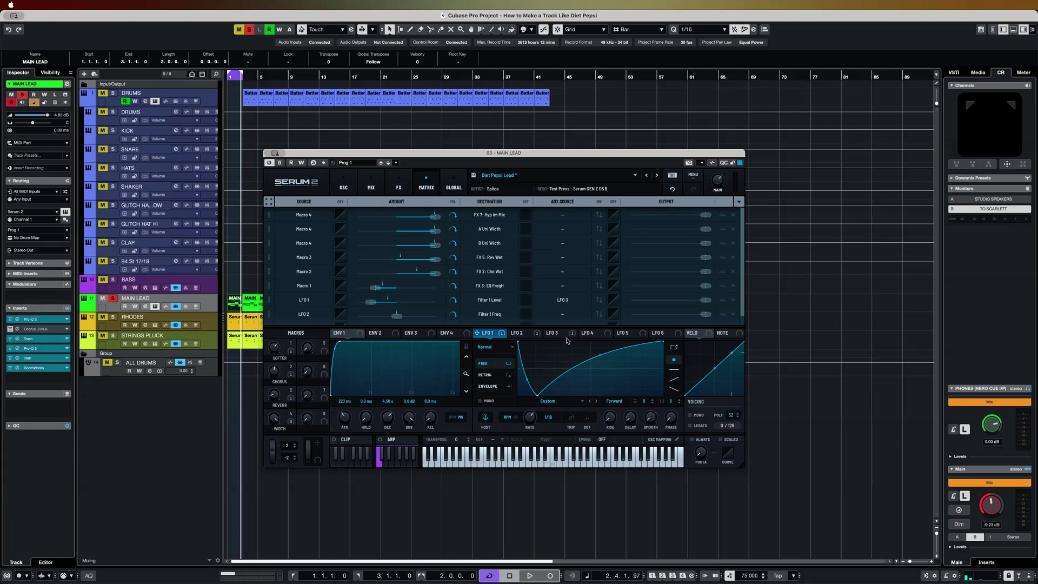
- Show LFO 3, switch off the aux source of the LFO 1 to Filter 1 Level modulation and audition the lead without it
{"action": "left_click", "coordinate": [549, 334]}
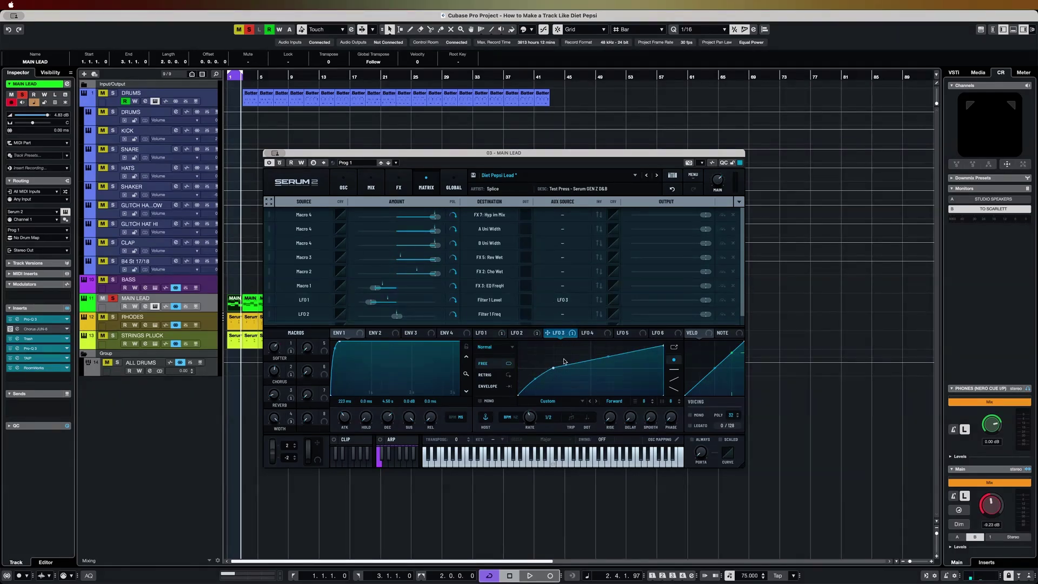
{"action": "key", "text": "space"}
{"action": "left_click", "coordinate": [562, 299]}
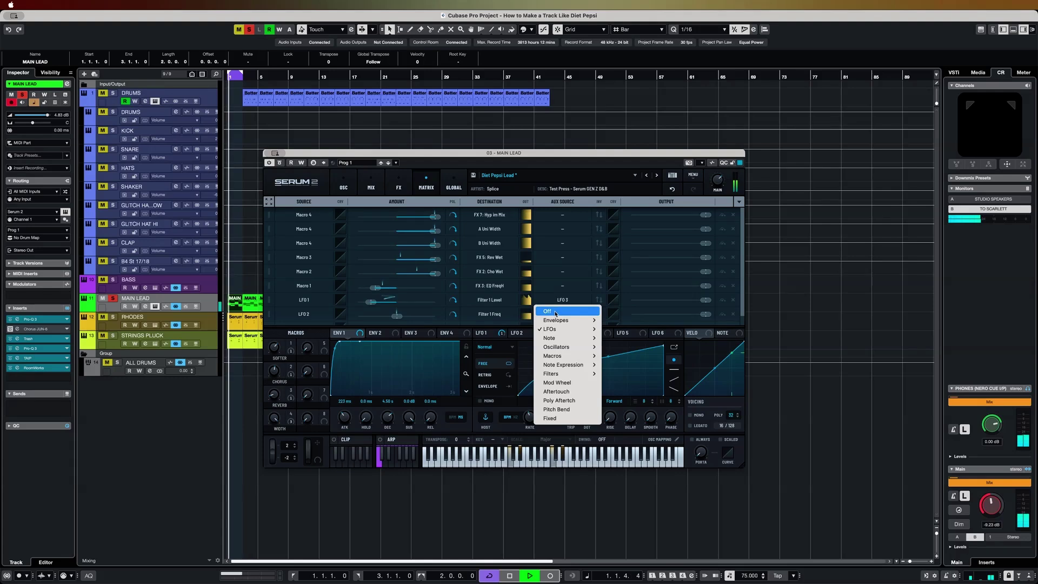
{"action": "left_click", "coordinate": [571, 303]}
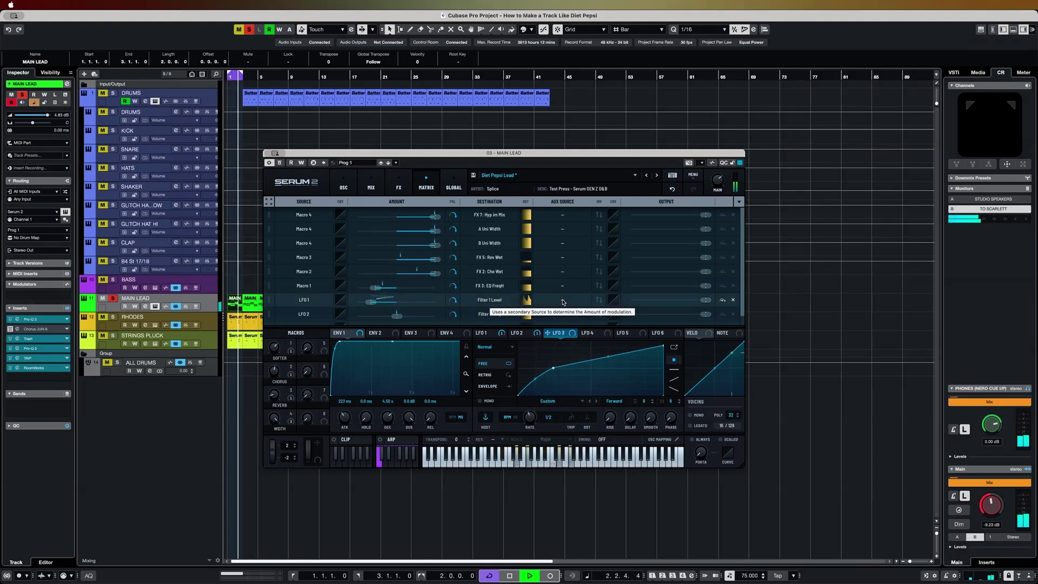
{"action": "key", "text": "space"}
{"action": "left_click", "coordinate": [563, 302]}
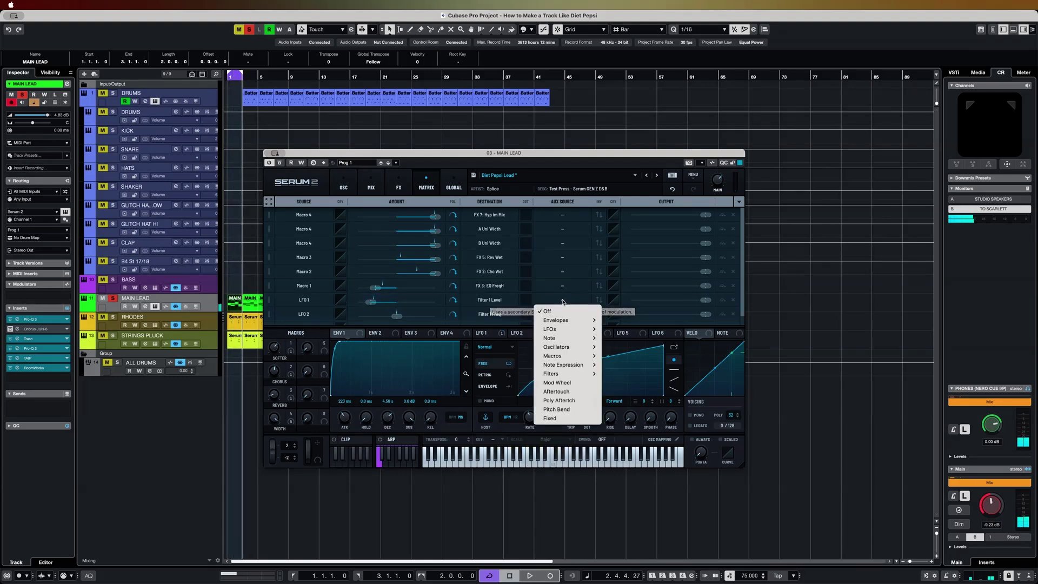
{"action": "left_click", "coordinate": [565, 303]}
{"action": "key", "text": "space"}
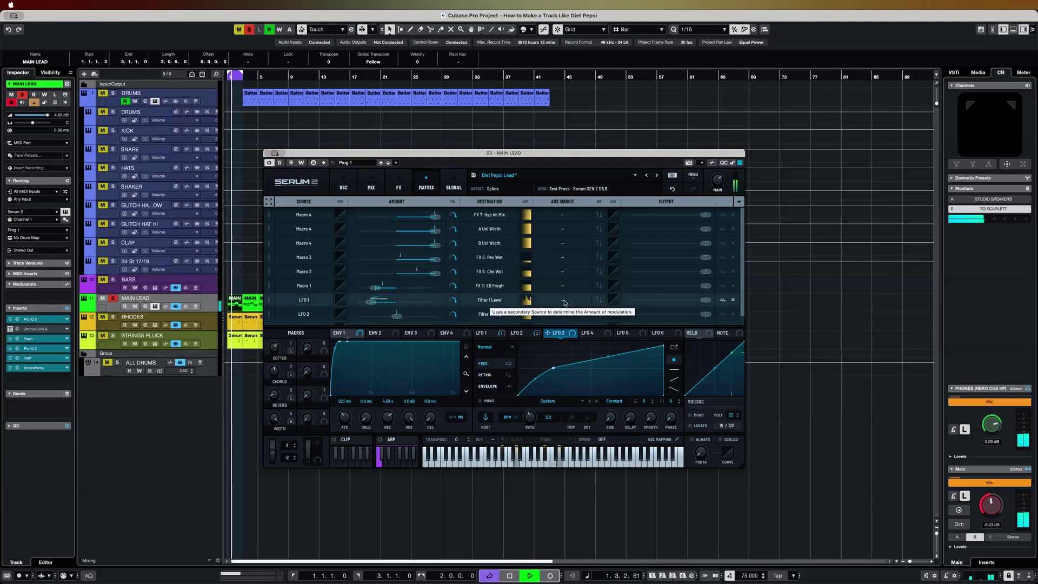
{"action": "left_click", "coordinate": [565, 303]}
{"action": "left_click", "coordinate": [565, 313]}
{"action": "key", "text": "space"}
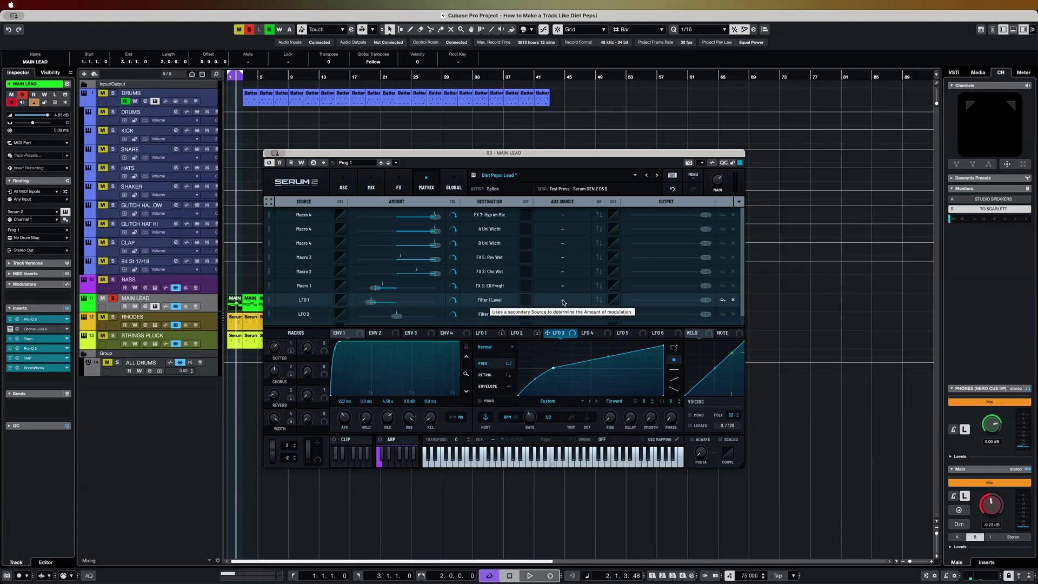
- Assign LFO 3 as the aux source of the LFO 1 to Filter 1 Level modulation and audition the result
{"action": "left_click", "coordinate": [563, 303]}
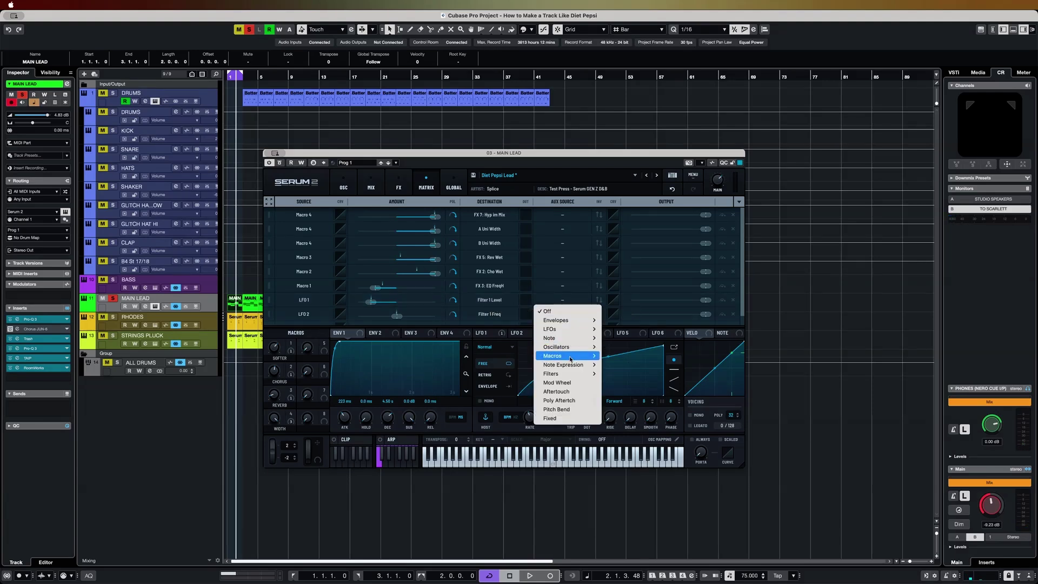
{"action": "mouse_move", "coordinate": [584, 329]}
{"action": "left_click", "coordinate": [612, 346]}
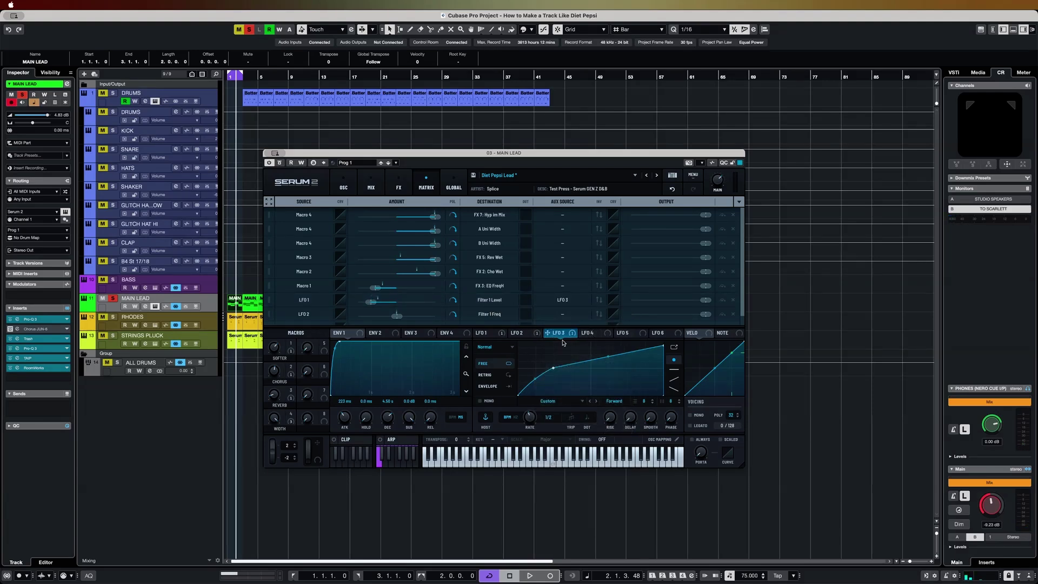
{"action": "key", "text": "space"}
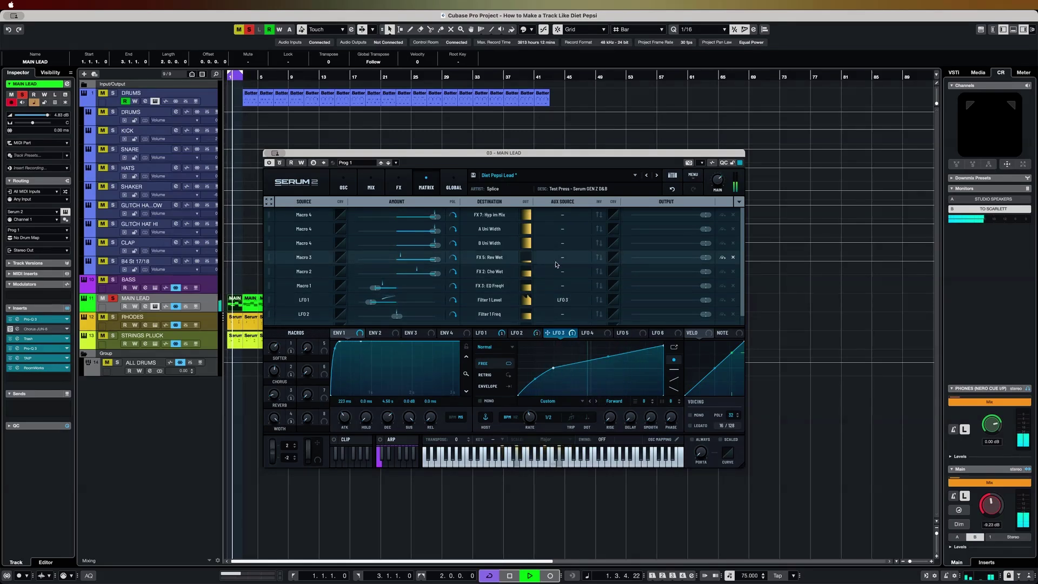
{"action": "key", "text": "space"}
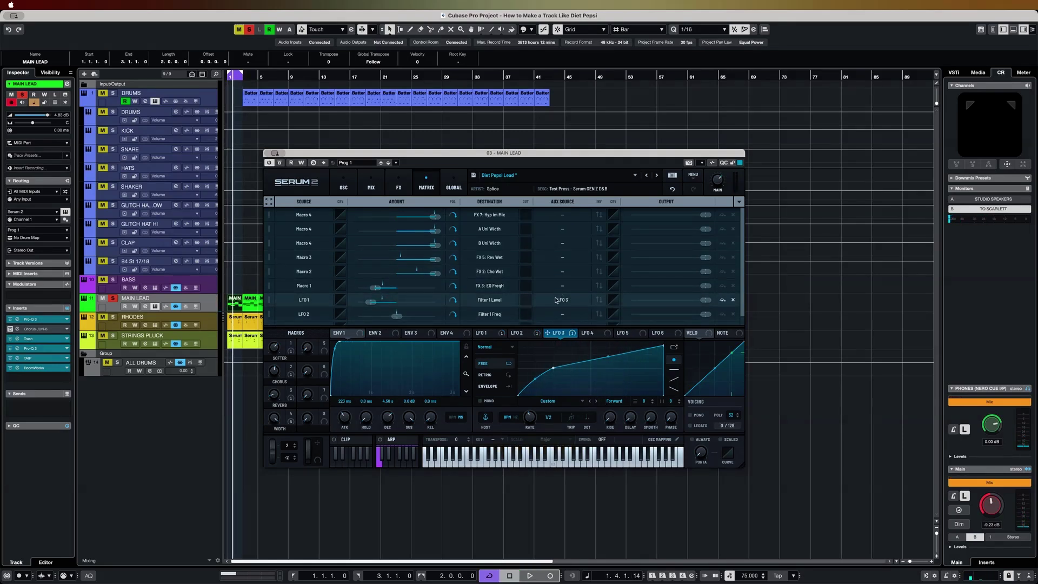
- Show LFO 2, set its Filter 1 Freq modulation amount to about 4% and audition the lead
{"action": "scroll", "coordinate": [399, 311], "scroll_direction": "down", "scroll_amount": 1}
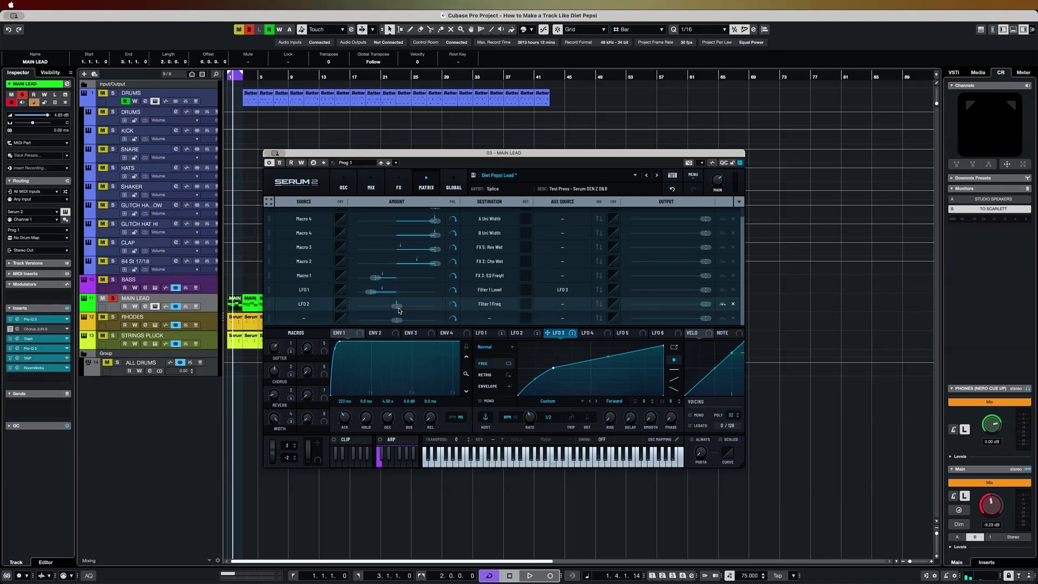
{"action": "left_click", "coordinate": [400, 308]}
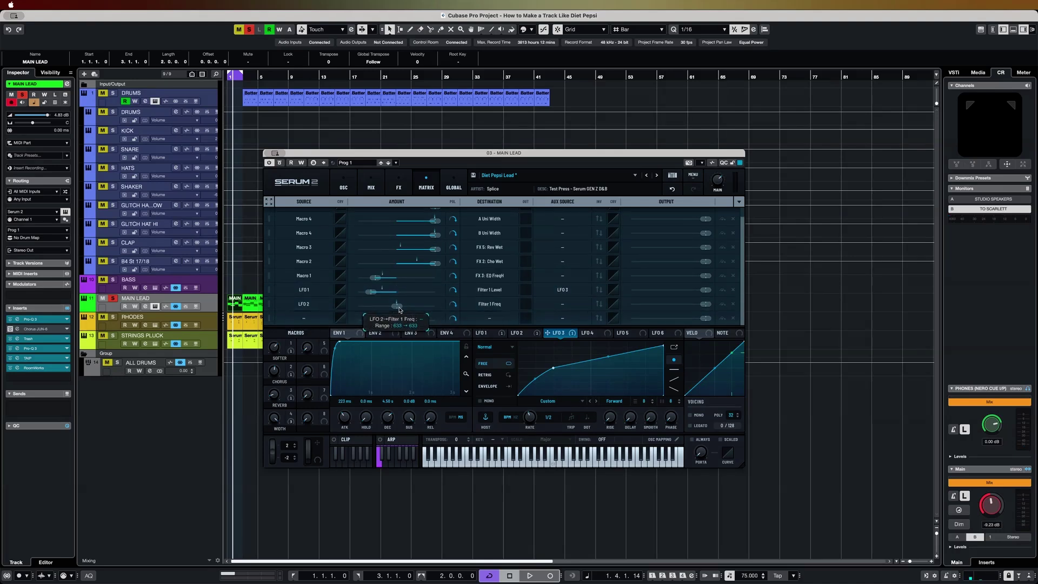
{"action": "left_click", "coordinate": [521, 333]}
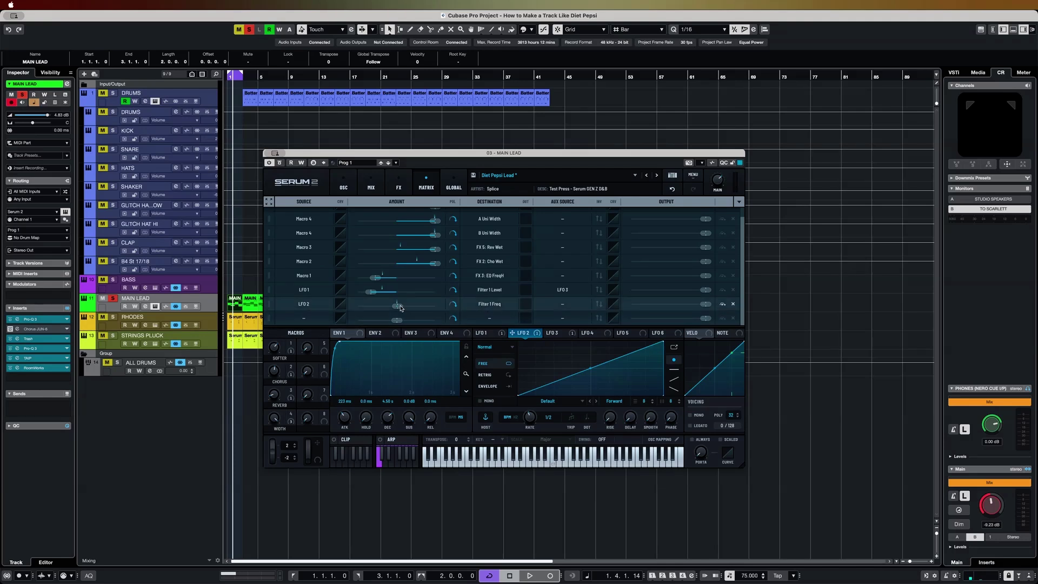
{"action": "key", "text": "space"}
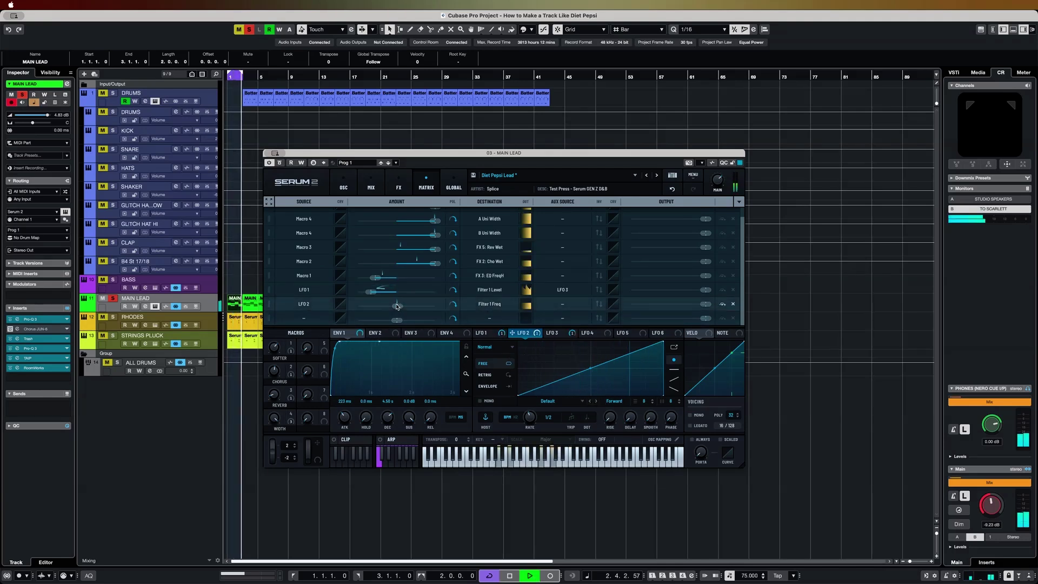
{"action": "left_click_drag", "start_coordinate": [397, 306], "coordinate": [410, 309]}
{"action": "key", "text": "space"}
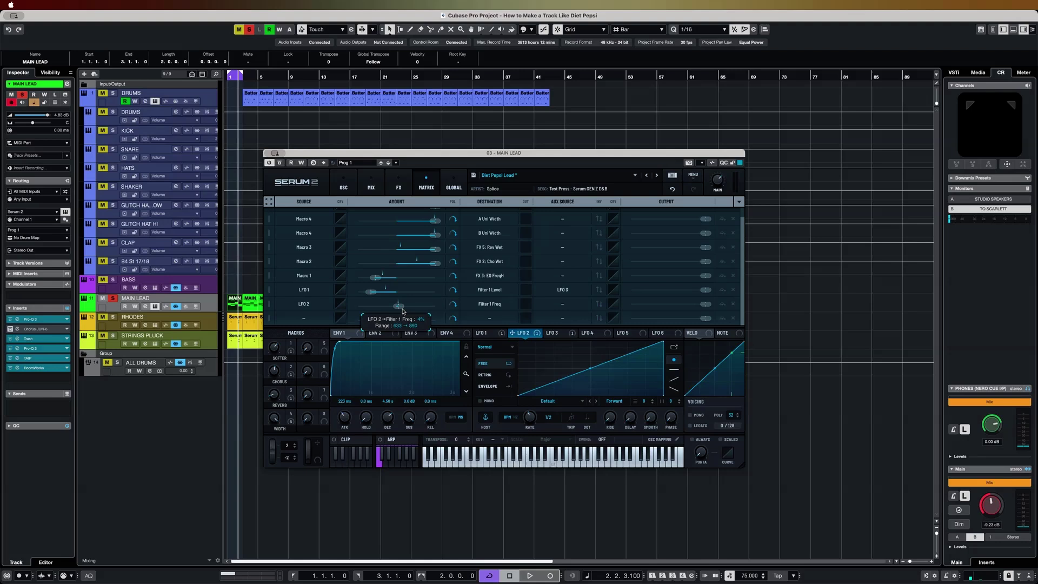
{"action": "key", "text": "space"}
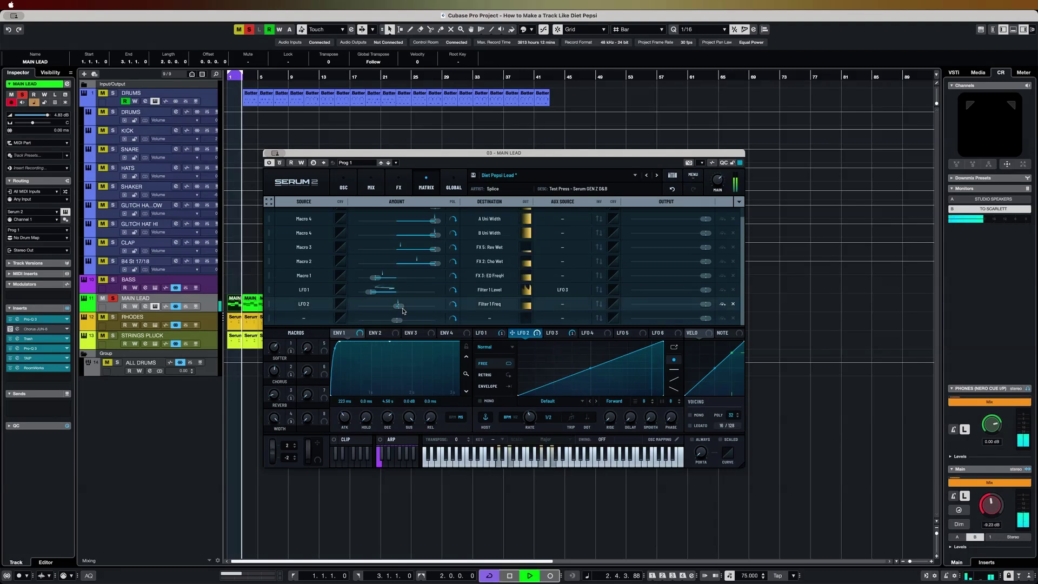
{"action": "key", "text": "space"}
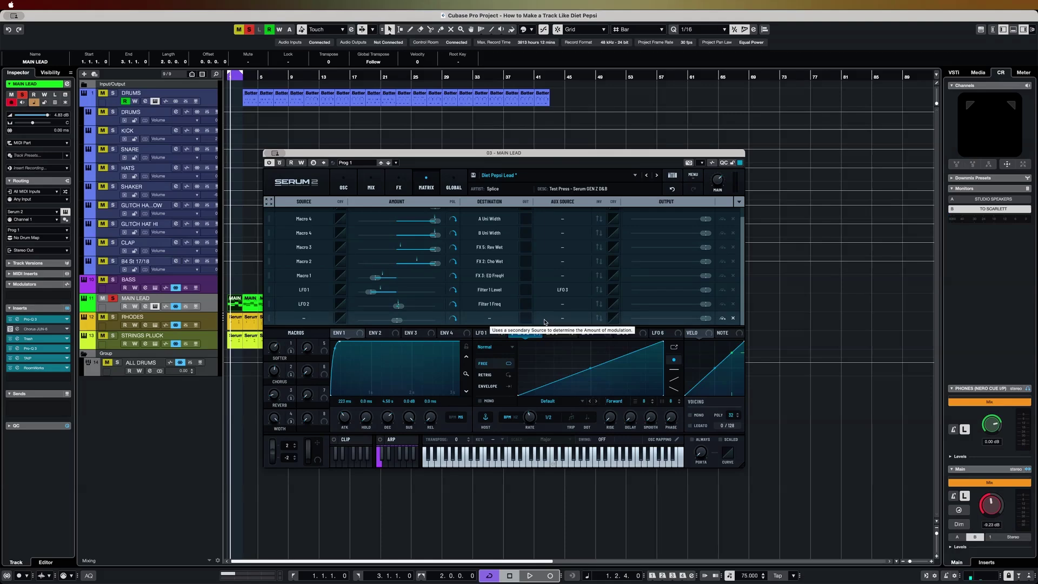
- Close the synth and play the first MAIN LEAD part in the Key Editor to review its chord notes
{"action": "left_click", "coordinate": [269, 153]}
{"action": "double_click", "coordinate": [234, 305]}
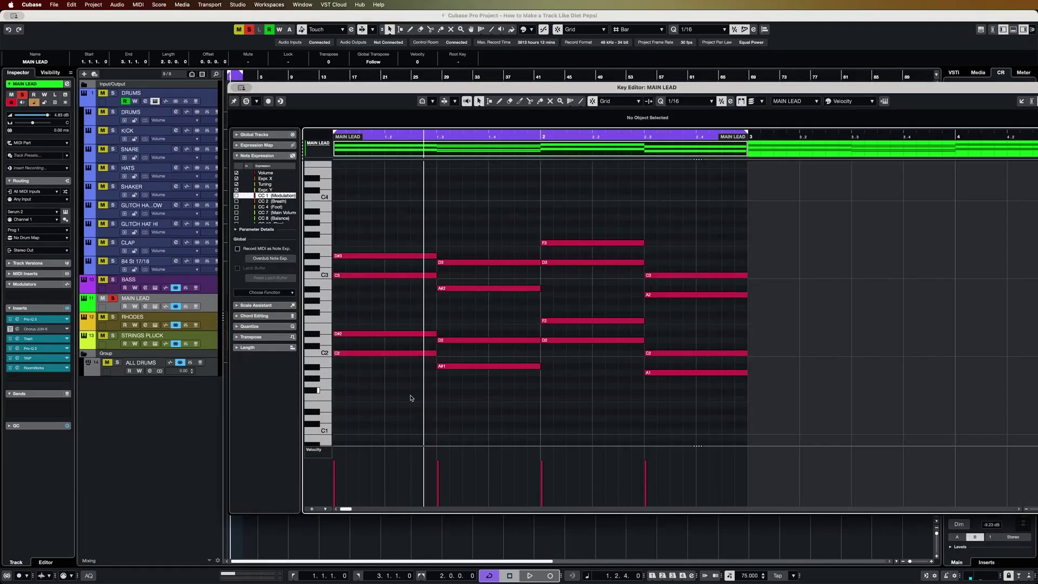
{"action": "left_click_drag", "start_coordinate": [379, 397], "coordinate": [389, 222]}
{"action": "left_click", "coordinate": [383, 390]}
{"action": "key", "text": "space"}
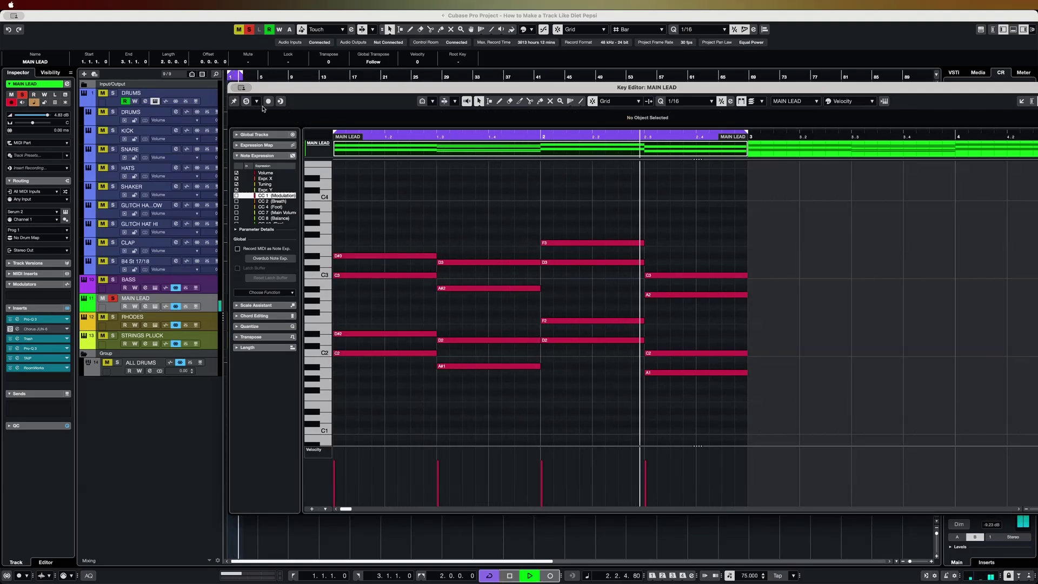
{"action": "left_click", "coordinate": [193, 312]}
{"action": "key", "text": "space"}
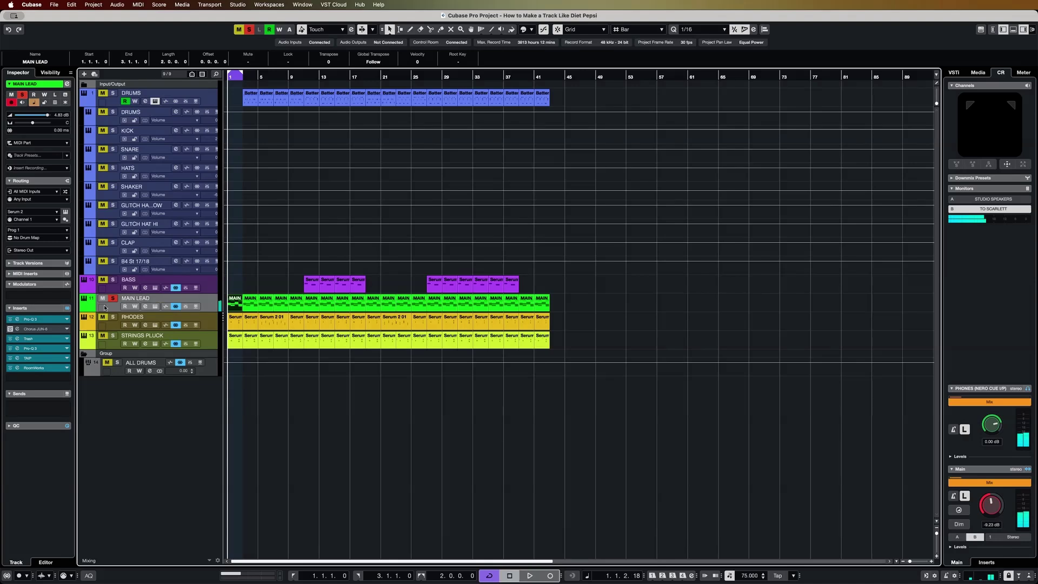
- Audition the lead with the 218 Hz cut of its first Pro-Q 3 bypassed and re-enabled, and close the EQ
{"action": "left_click", "coordinate": [47, 321]}
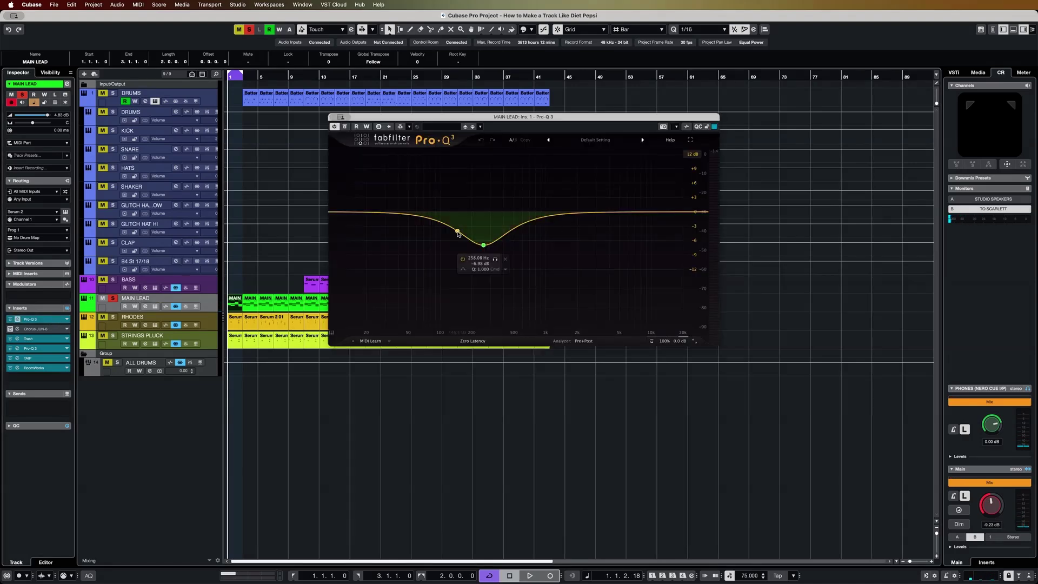
{"action": "left_click", "coordinate": [463, 259]}
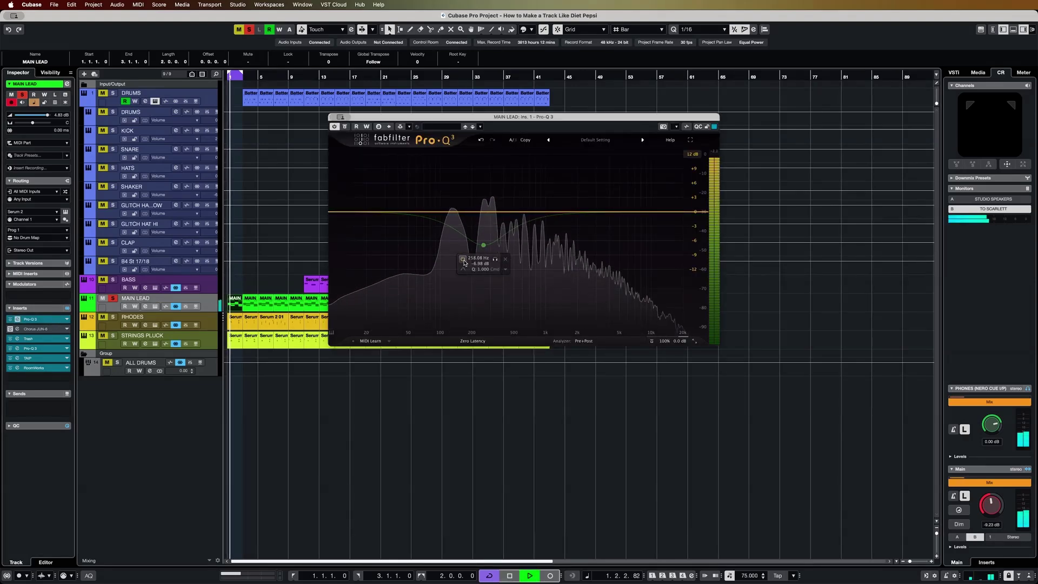
{"action": "left_click", "coordinate": [463, 260]}
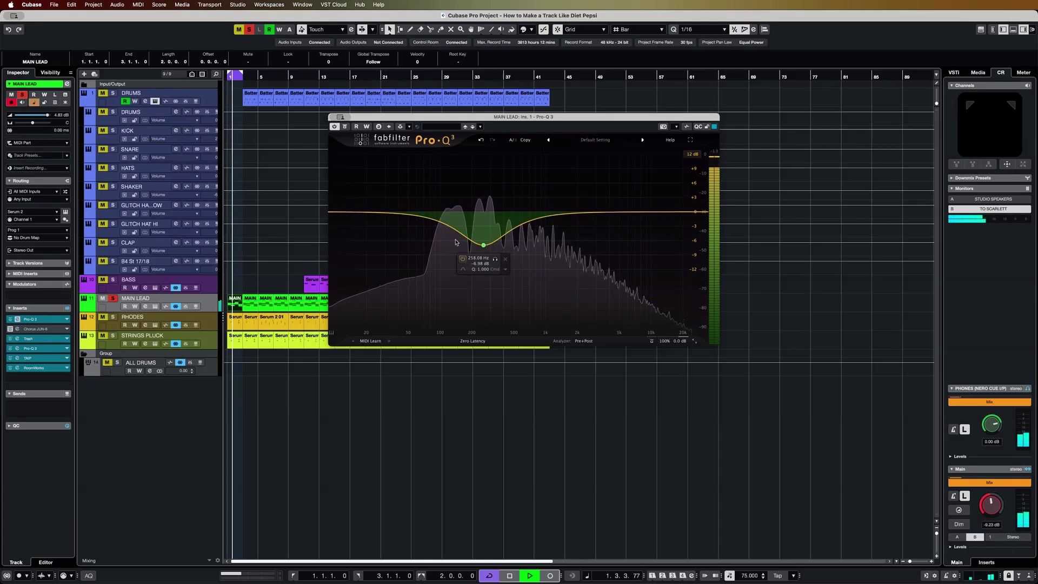
{"action": "left_click", "coordinate": [334, 117]}
{"action": "key", "text": "space"}
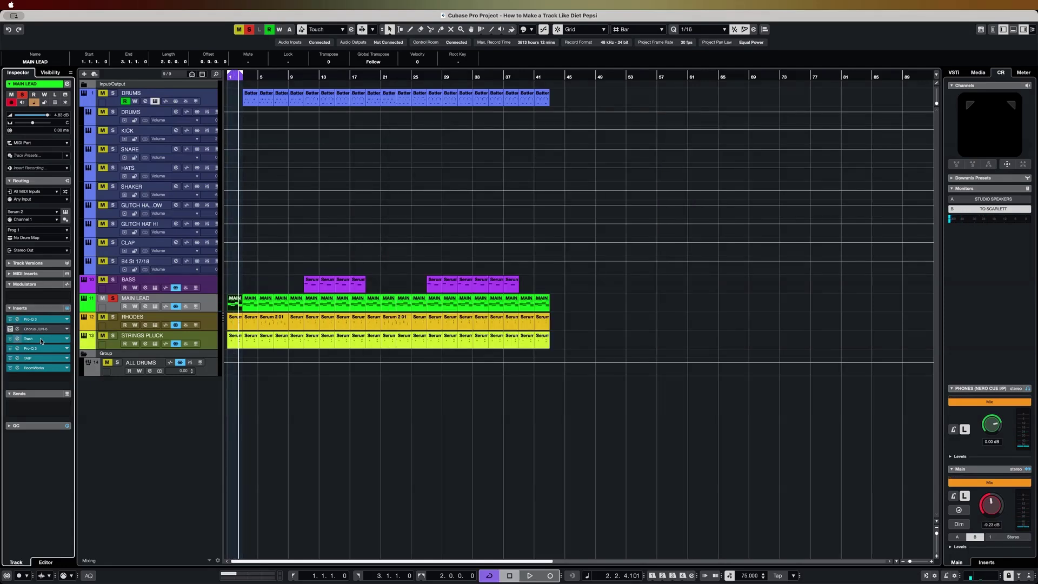
- Open the lead's Trash insert and compare the sound with the whole effect bypassed and active
{"action": "left_click", "coordinate": [42, 339]}
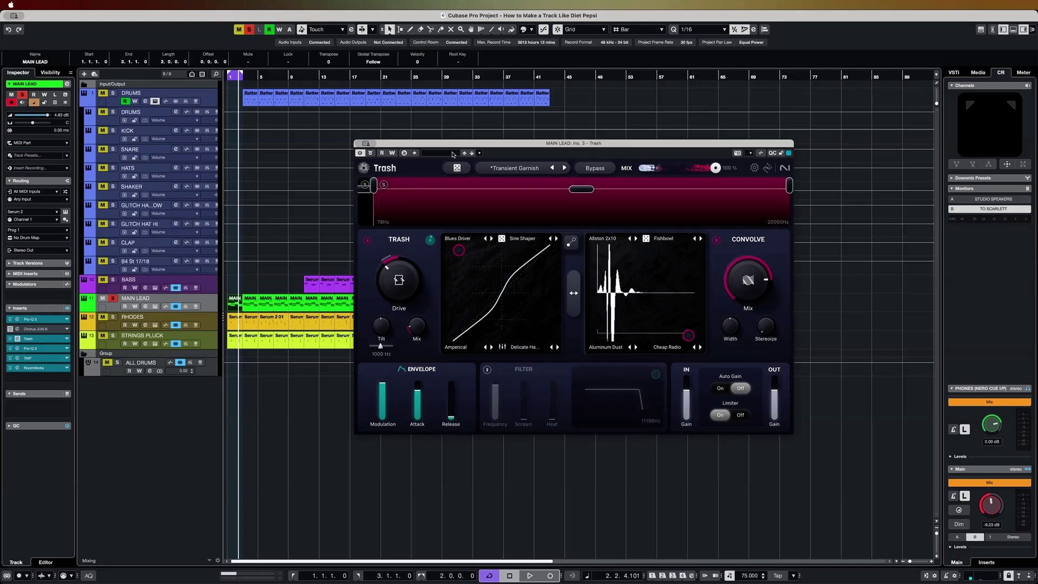
{"action": "key", "text": "space"}
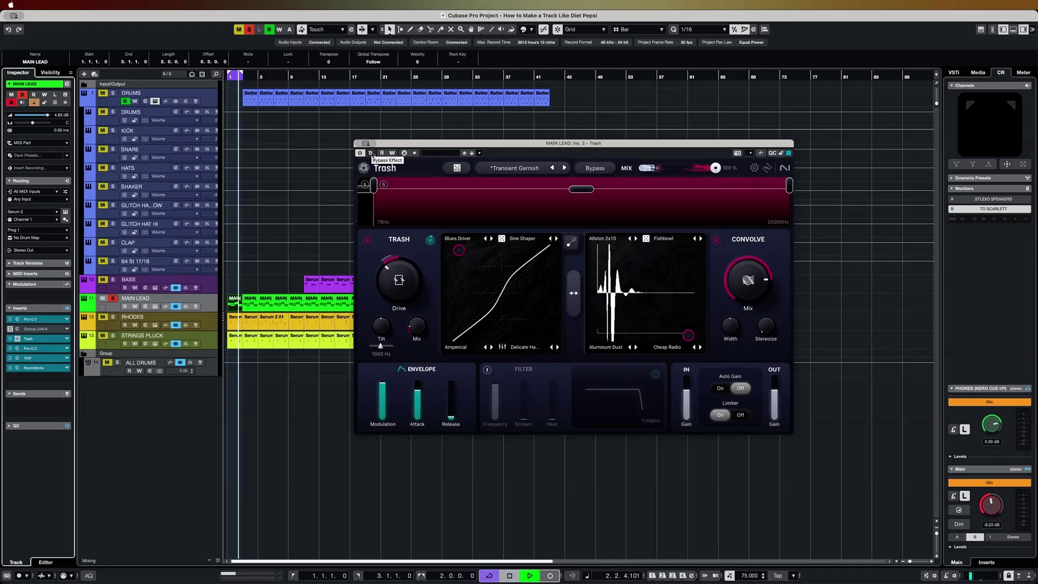
{"action": "left_click", "coordinate": [372, 154]}
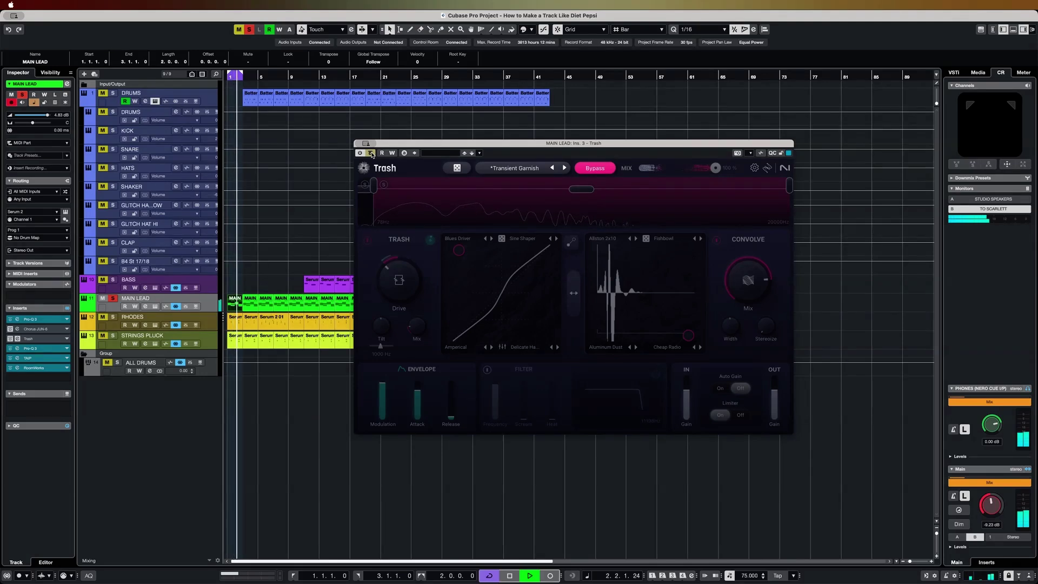
{"action": "left_click", "coordinate": [372, 154]}
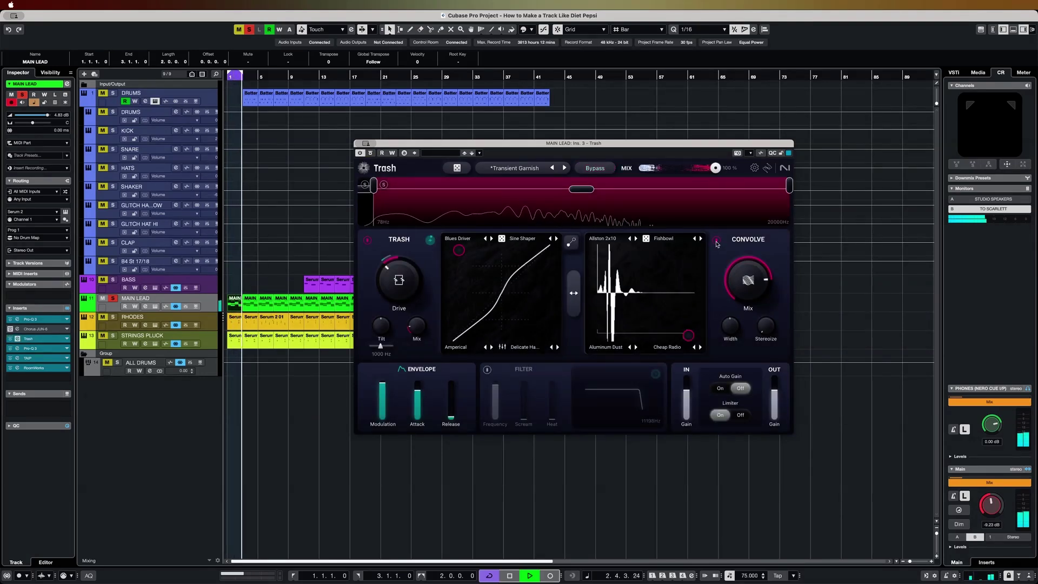
- Switch off Trash's Convolve and Trash modules and re-enable them one at a time to hear each contribution
{"action": "left_click", "coordinate": [716, 240]}
{"action": "left_click", "coordinate": [369, 240]}
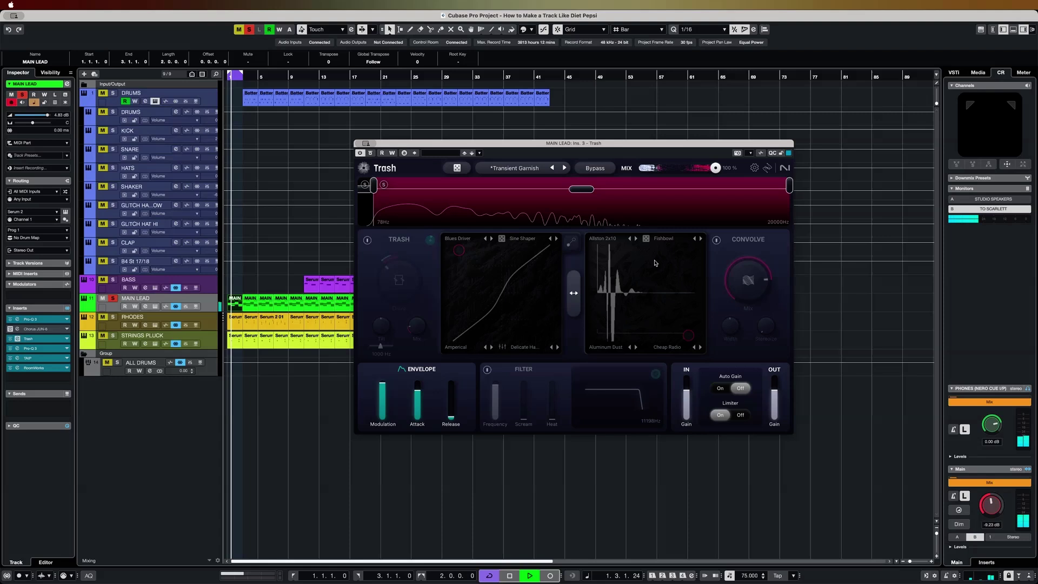
{"action": "left_click", "coordinate": [717, 240]}
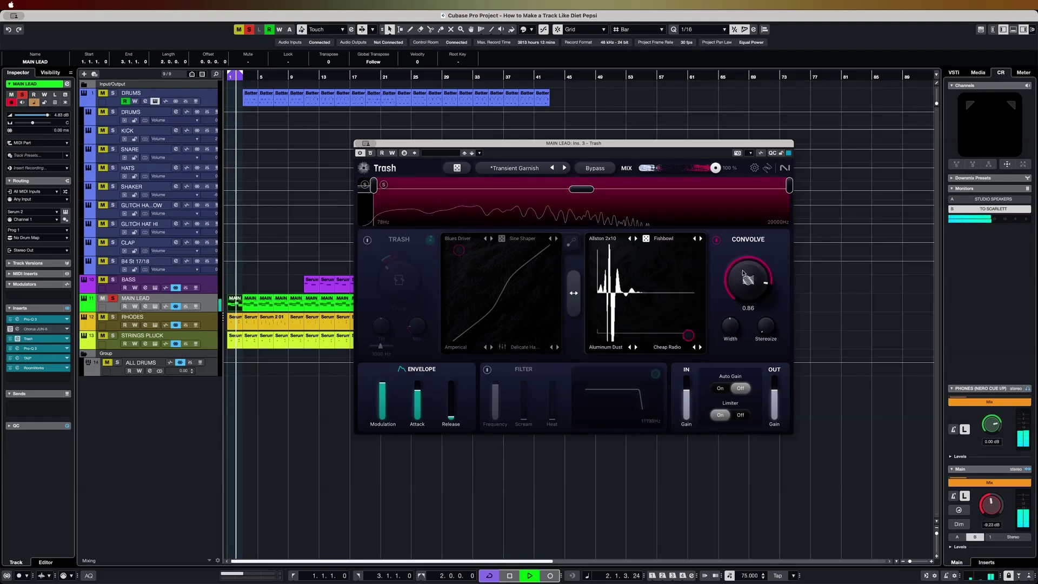
{"action": "left_click", "coordinate": [366, 241]}
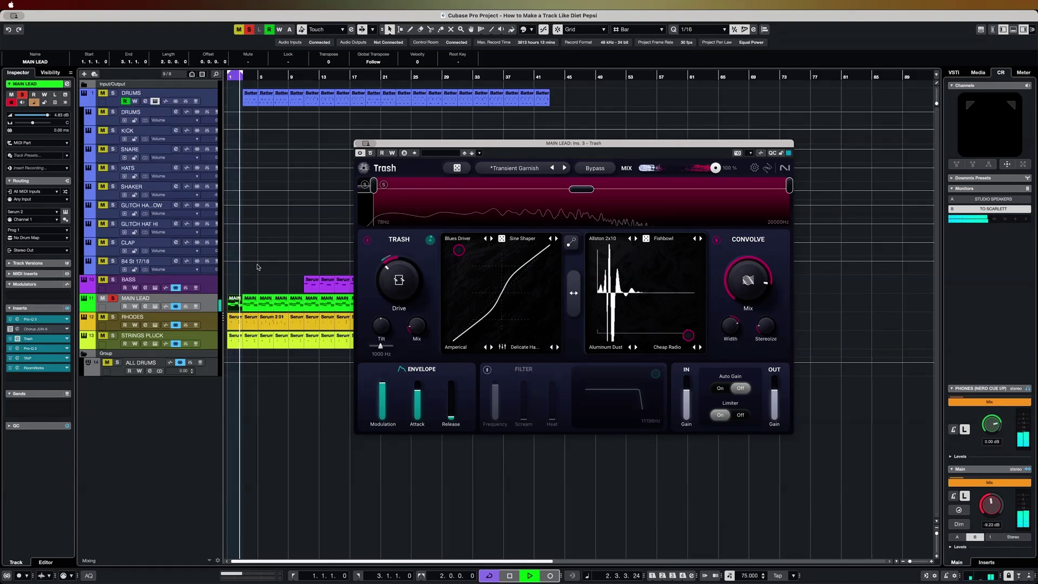
- Raise the purple low-mid bell band in the lead's second Pro-Q 3 slightly and compare the EQ against bypass
{"action": "left_click", "coordinate": [32, 346]}
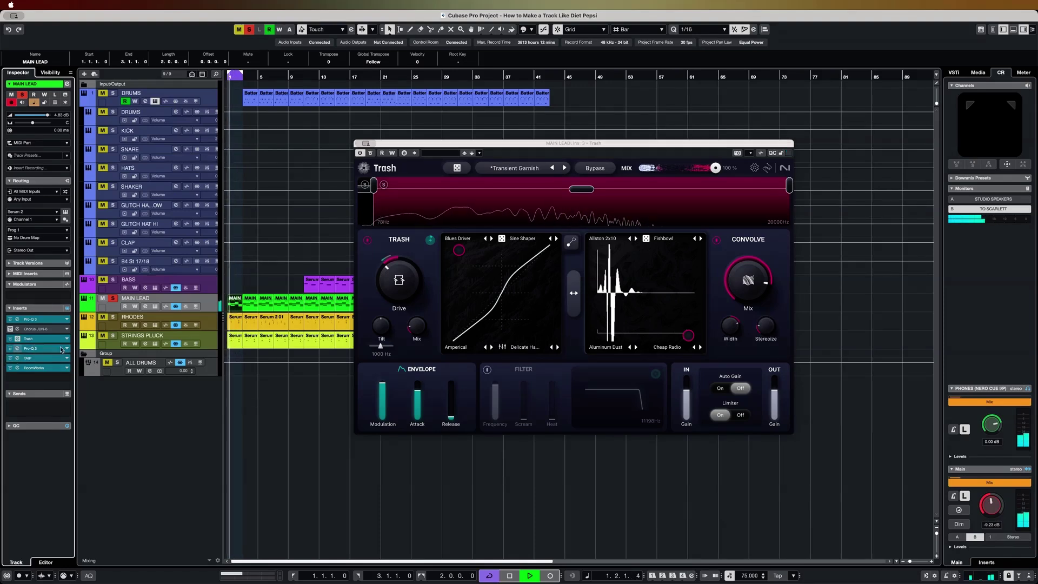
{"action": "left_click_drag", "start_coordinate": [688, 303], "coordinate": [677, 248]}
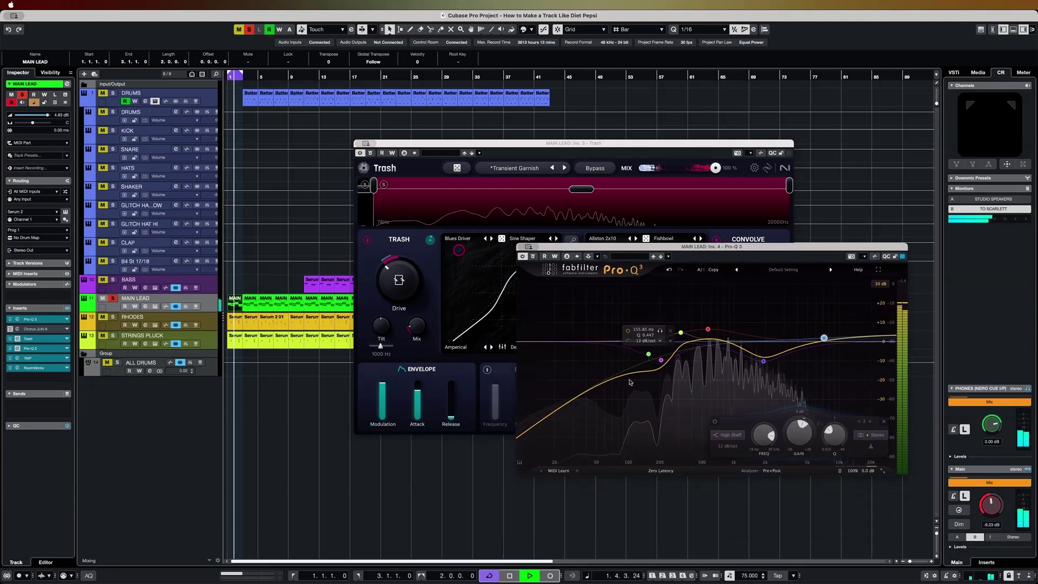
{"action": "mouse_move", "coordinate": [662, 360]}
{"action": "left_mouse_down"}
{"action": "mouse_move", "coordinate": [660, 341]}
{"action": "mouse_move", "coordinate": [659, 351]}
{"action": "left_mouse_up"}
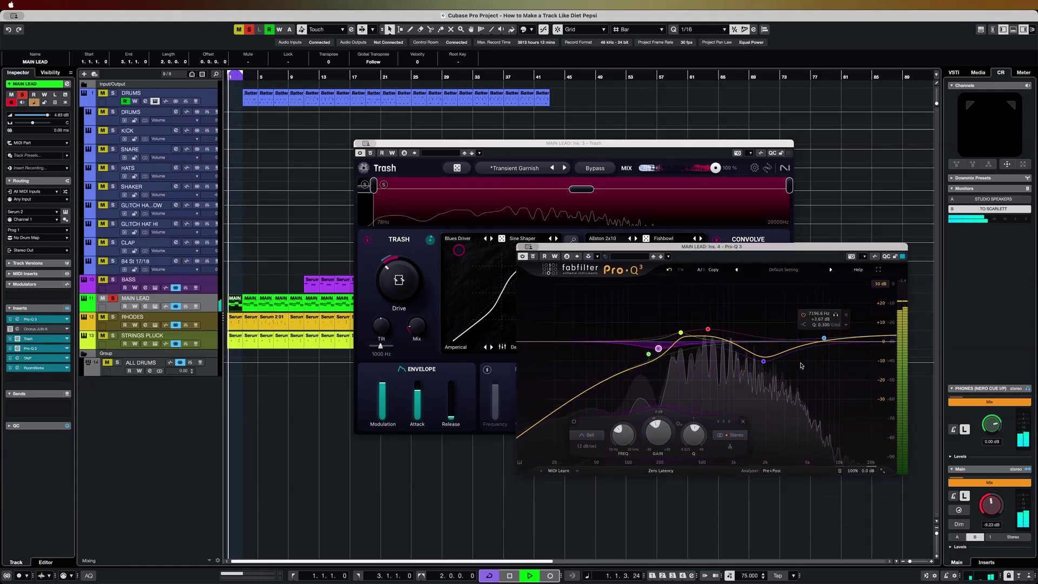
{"action": "left_click", "coordinate": [533, 256]}
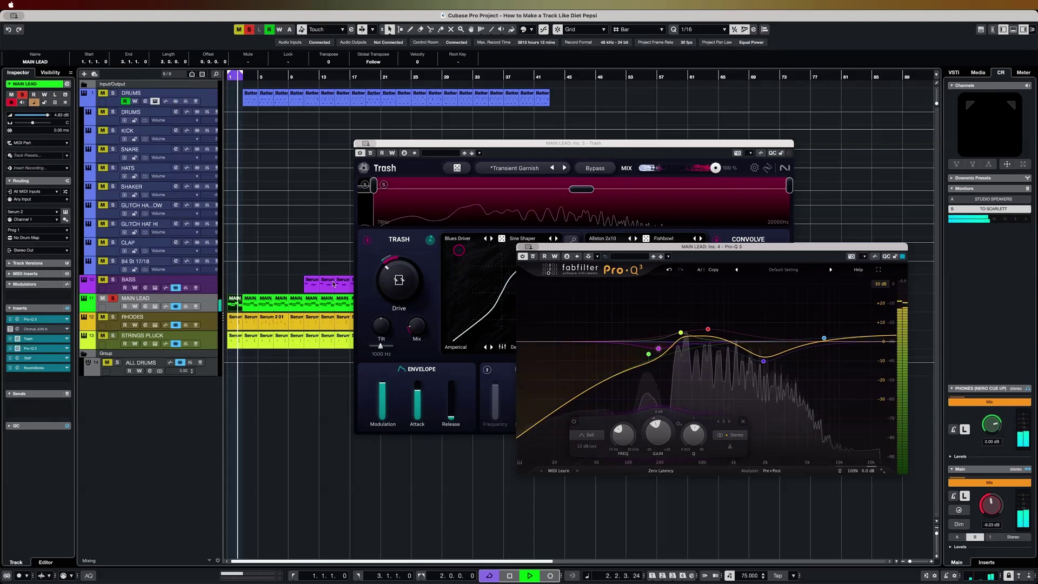
- Show the lead's TAIP insert and compare its RoomWorks reverb bypassed and active, closing the plug-in windows when done
{"action": "left_click", "coordinate": [36, 358]}
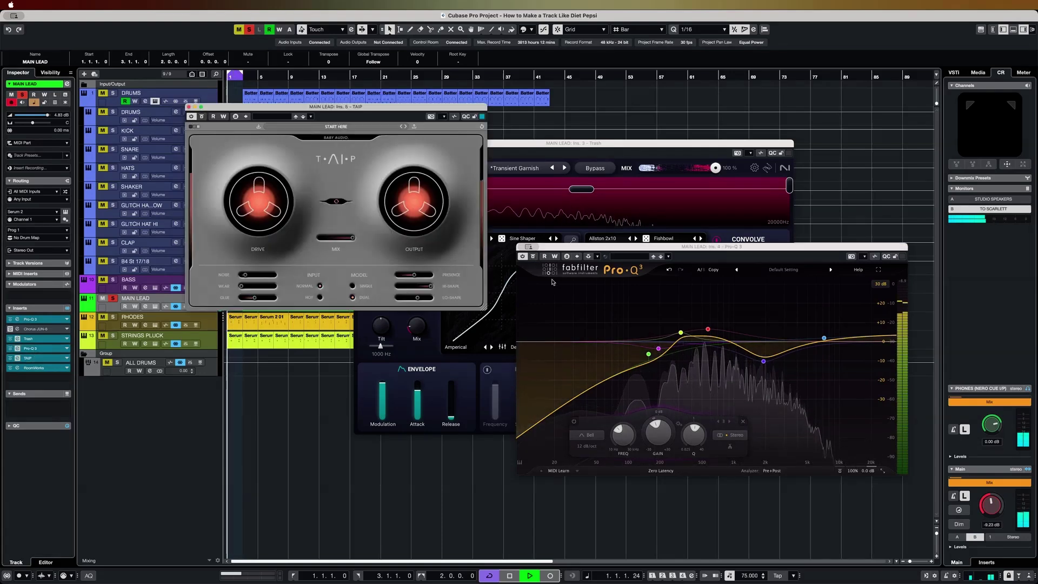
{"action": "left_click_drag", "start_coordinate": [333, 107], "coordinate": [568, 205]}
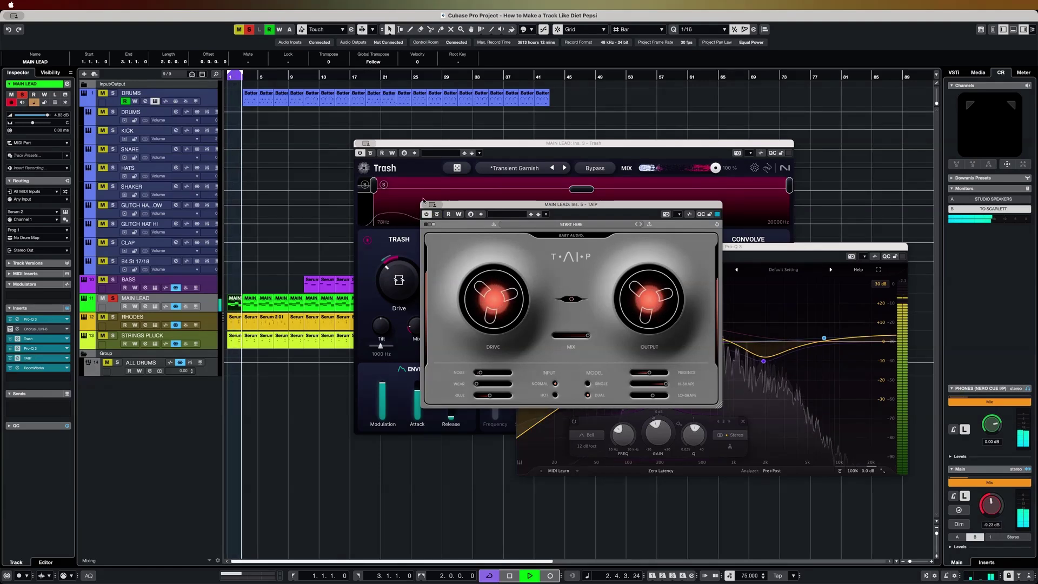
{"action": "left_click", "coordinate": [34, 368]}
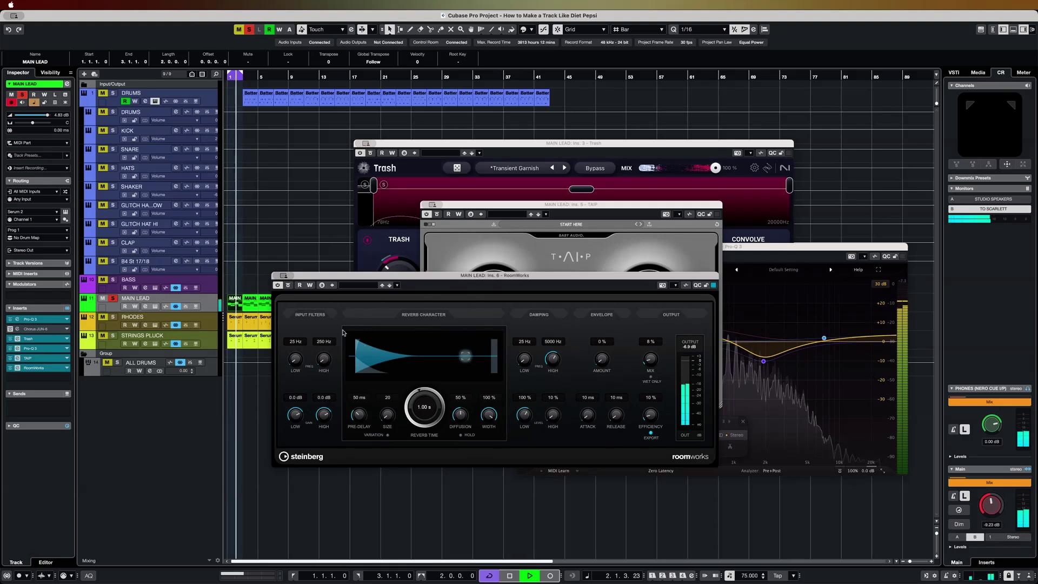
{"action": "left_click", "coordinate": [288, 285]}
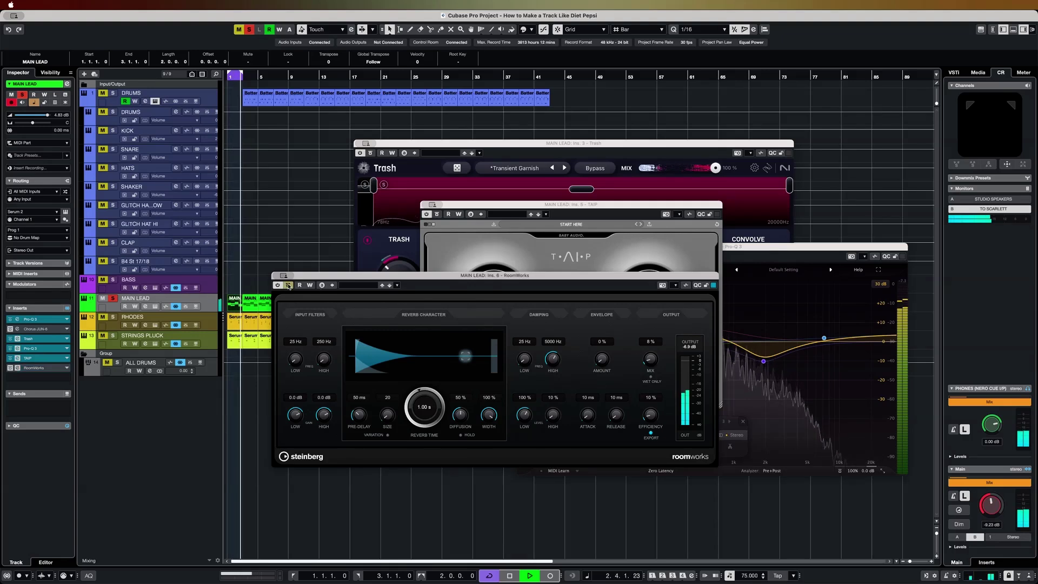
{"action": "left_click", "coordinate": [288, 286]}
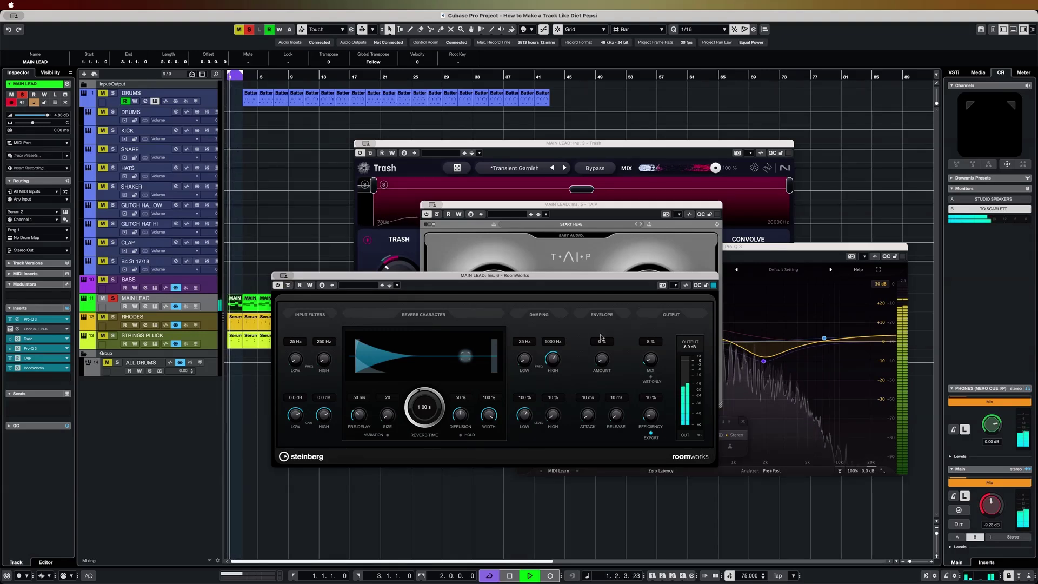
{"action": "mouse_move", "coordinate": [646, 361]}
{"action": "left_mouse_down"}
{"action": "mouse_move", "coordinate": [650, 342]}
{"action": "mouse_move", "coordinate": [650, 361]}
{"action": "left_mouse_up"}
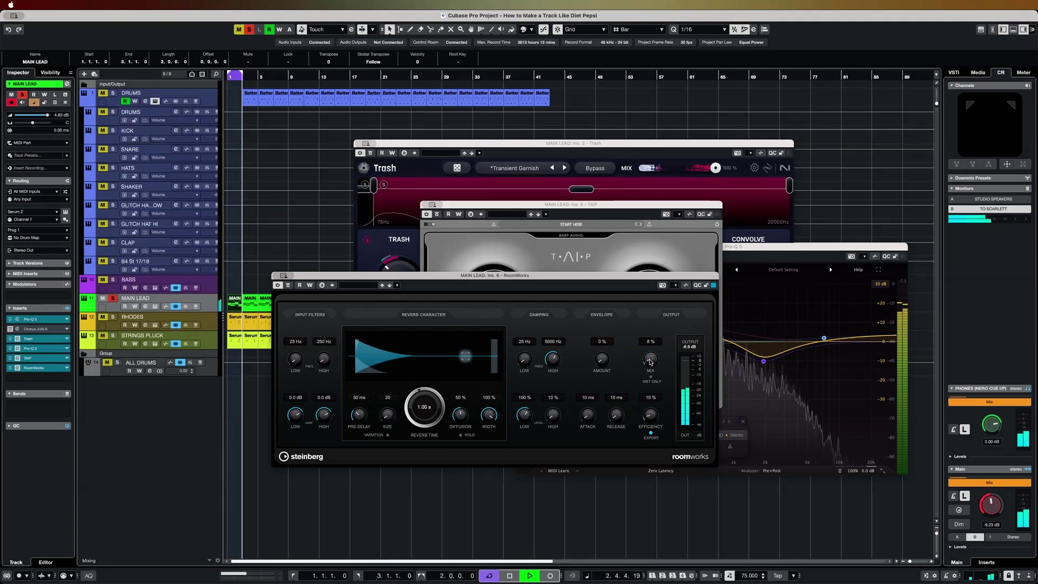
{"action": "key", "text": "space"}
{"action": "left_click", "coordinate": [284, 275]}
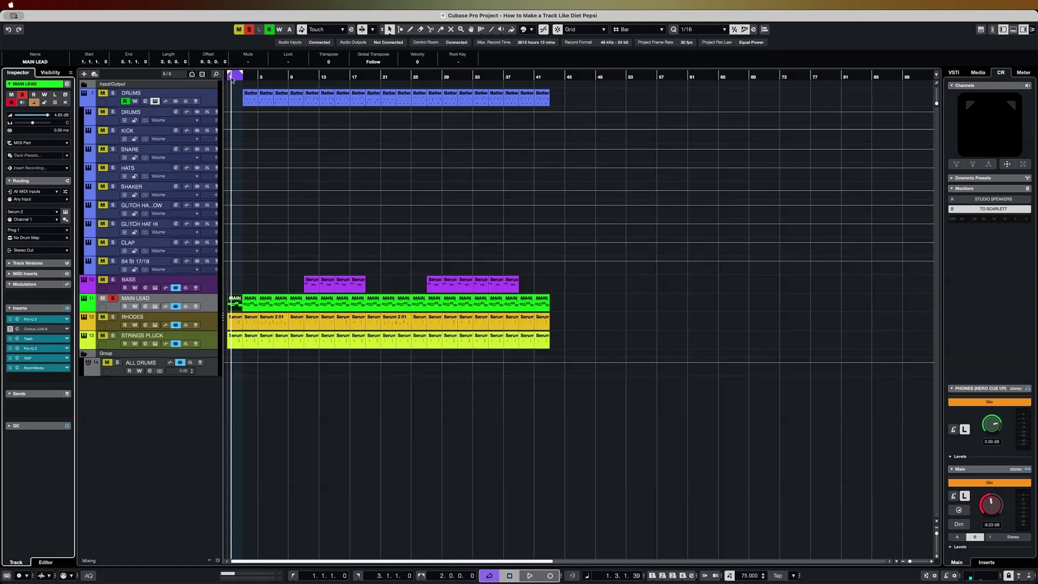
- Return to the project start, select the RHODES track and open its Serum 2 instrument
{"action": "left_click_drag", "start_coordinate": [232, 80], "coordinate": [209, 79]}
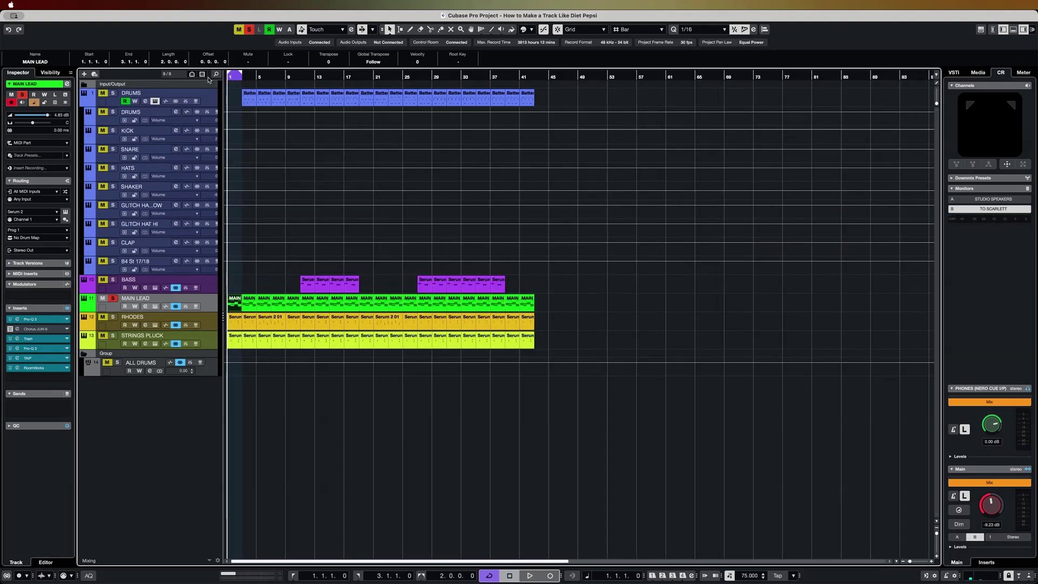
{"action": "left_click", "coordinate": [210, 327]}
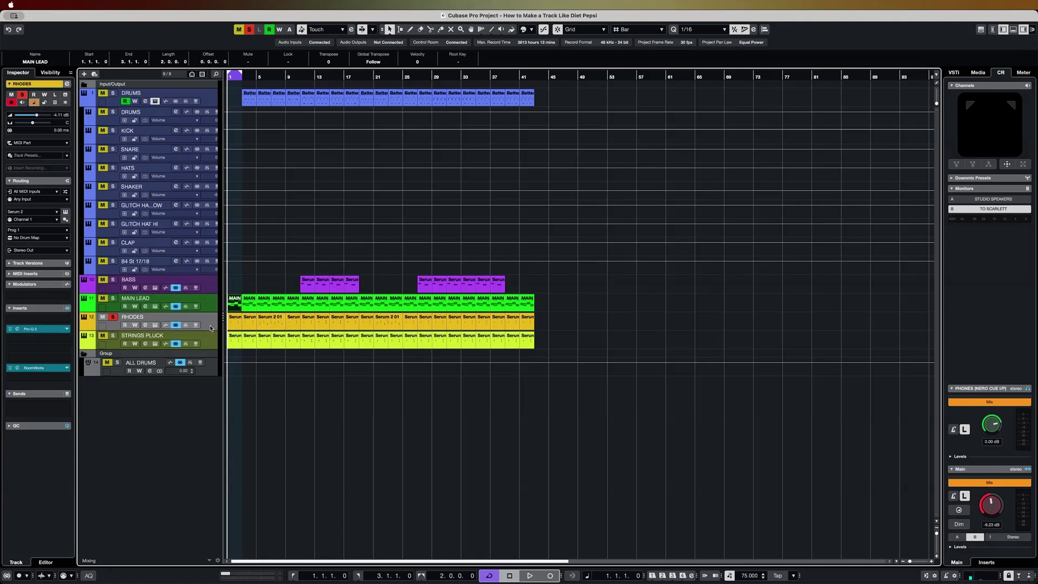
{"action": "left_click", "coordinate": [214, 343]}
{"action": "left_click", "coordinate": [116, 328]}
{"action": "left_click", "coordinate": [155, 326]}
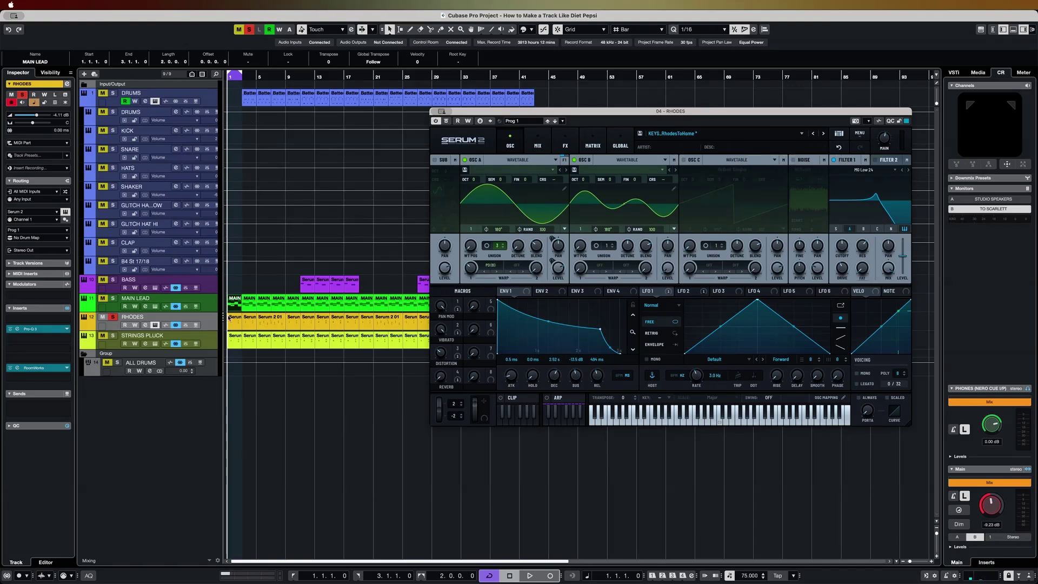
- Open the first RHODES part in the Key Editor, play it to review its short chords and close the editor
{"action": "double_click", "coordinate": [230, 318]}
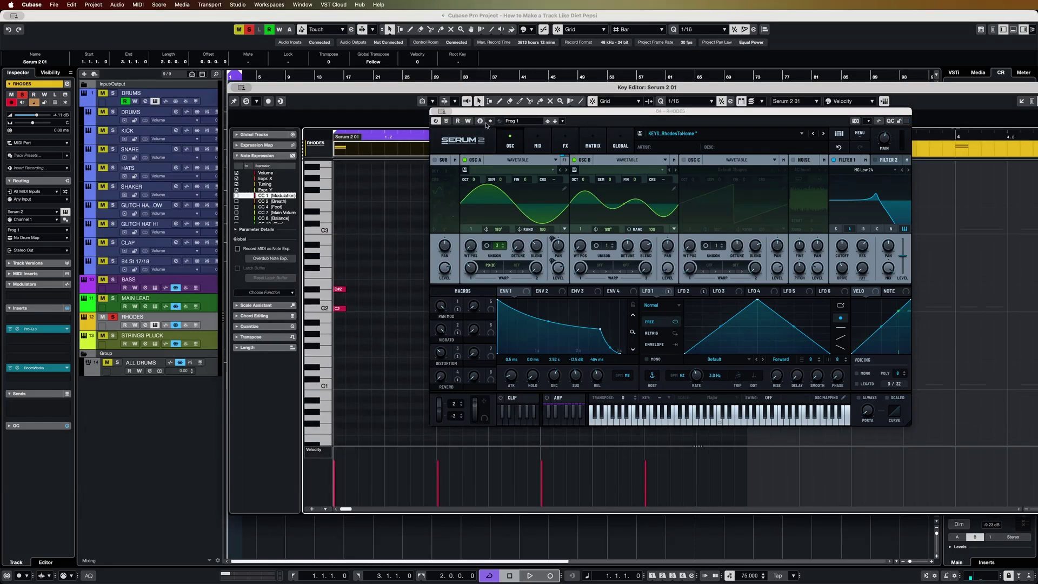
{"action": "left_click", "coordinate": [440, 112]}
{"action": "key", "text": "space"}
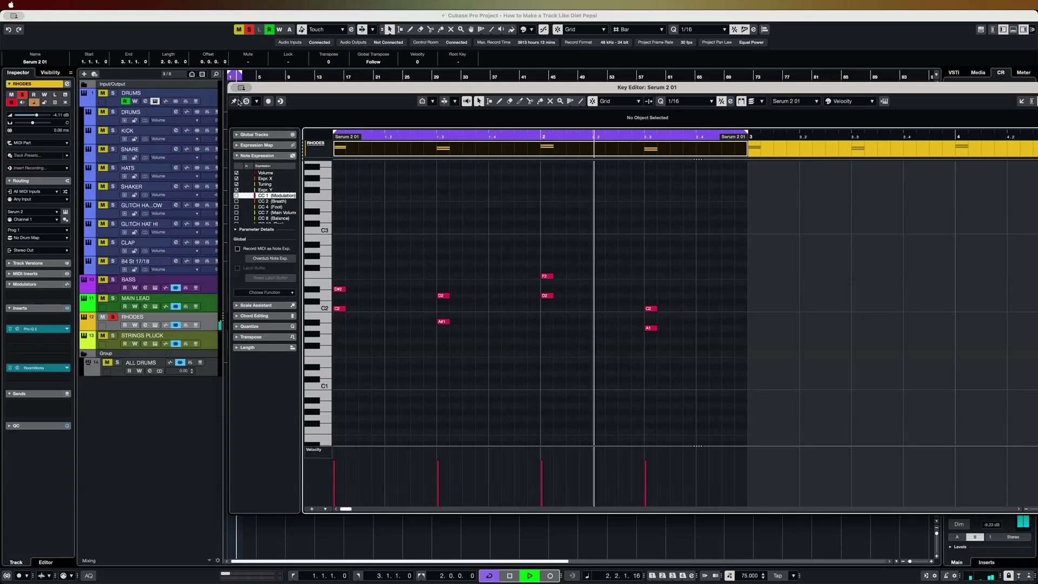
{"action": "key", "text": "super+w"}
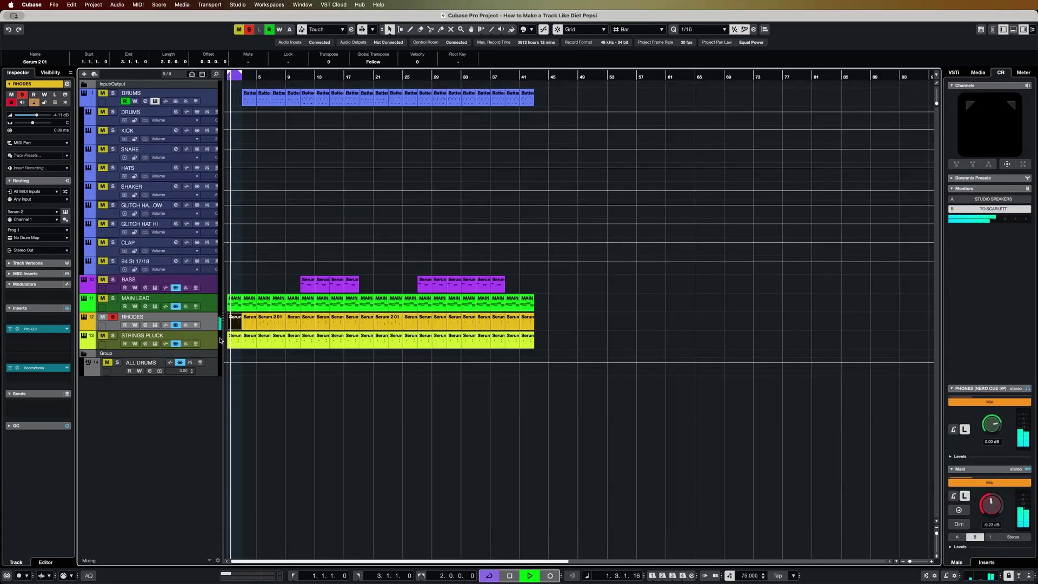
- Set the low cut in the RHODES Pro-Q 3 to about 65 Hz and close the EQ
{"action": "left_click", "coordinate": [49, 329]}
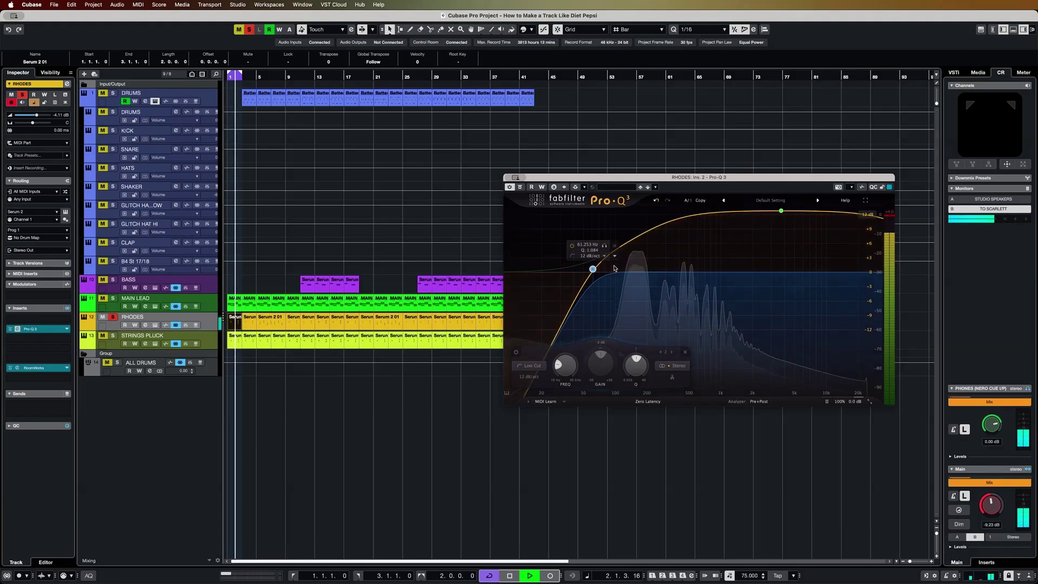
{"action": "left_click_drag", "start_coordinate": [593, 270], "coordinate": [596, 270]}
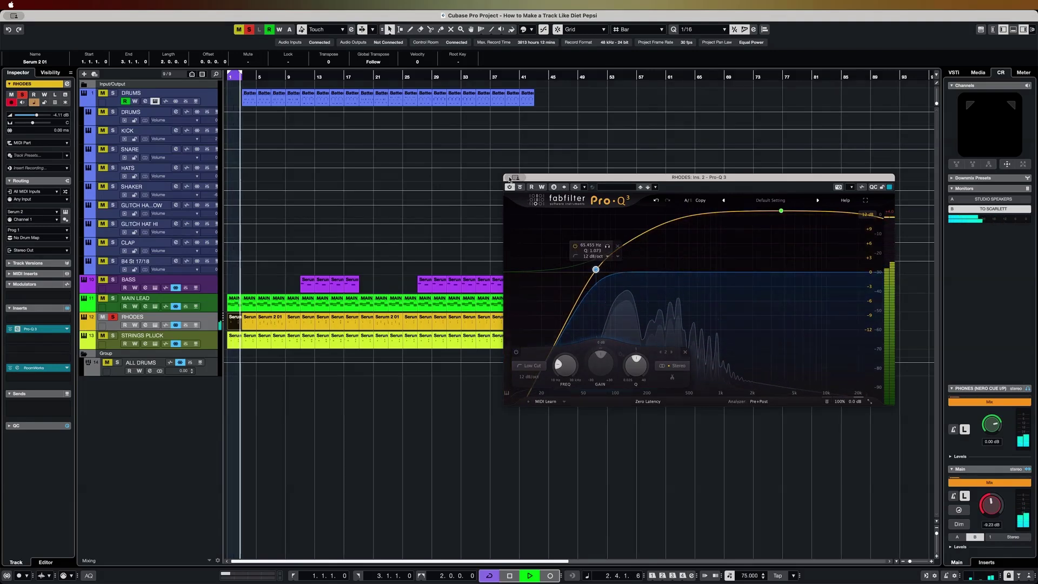
{"action": "key", "text": "super+w"}
- Select the soloed STRINGS PLUCK track and compare its ValhallaVintageVerb reverb bypassed and active during playback
{"action": "left_click", "coordinate": [119, 345]}
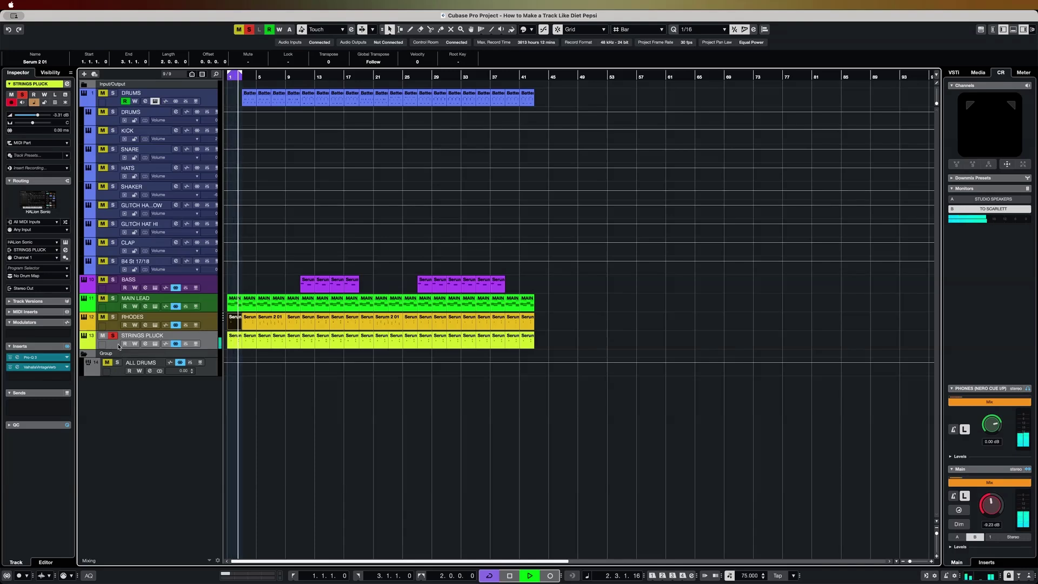
{"action": "key", "text": "space"}
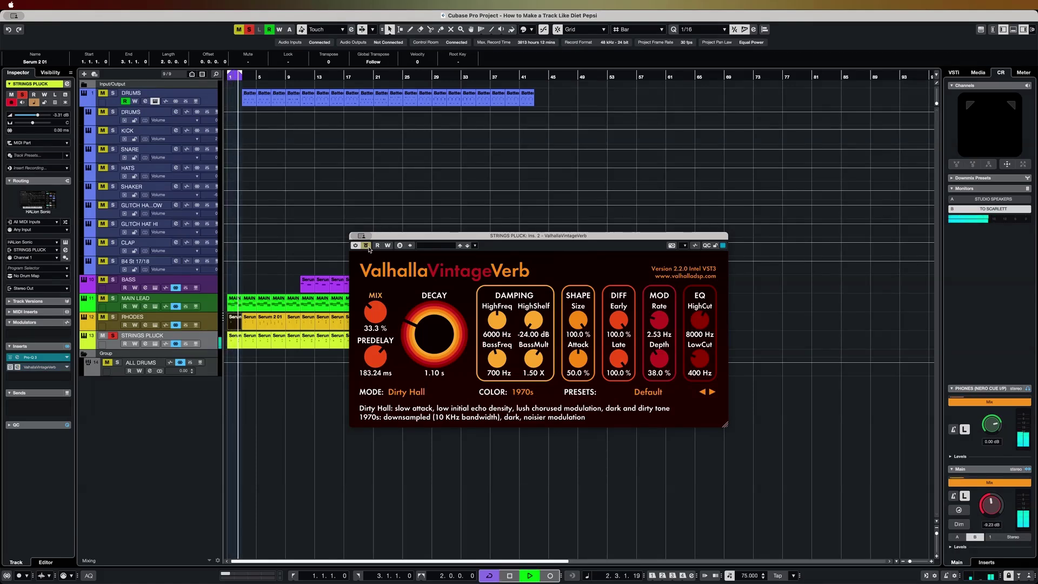
{"action": "left_click", "coordinate": [368, 247]}
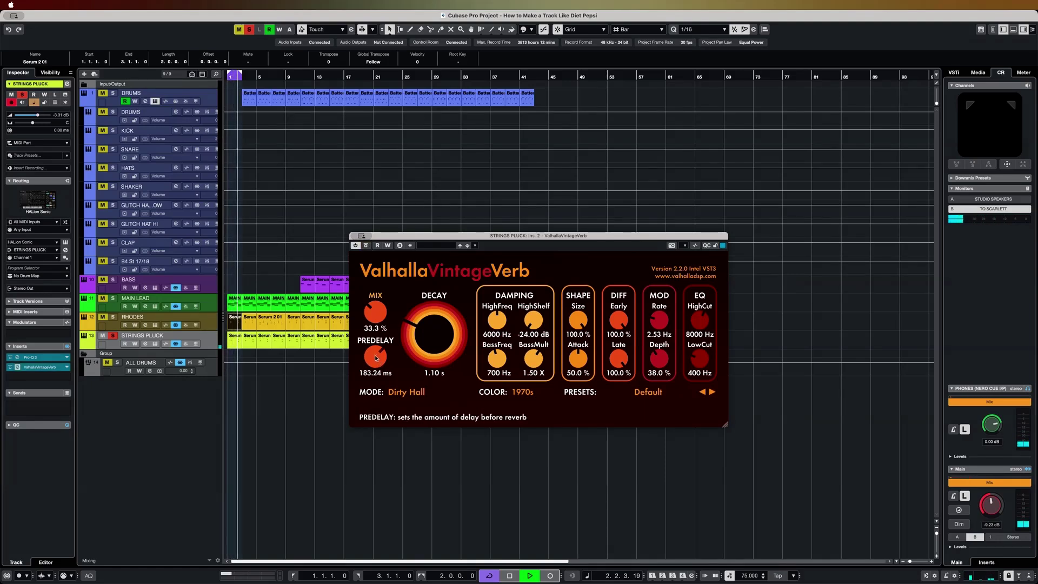
{"action": "key", "text": "space"}
- Lower the strings pluck reverb's predelay to about 43 ms and down to 0 ms while auditioning it
{"action": "left_click_drag", "start_coordinate": [376, 358], "coordinate": [375, 417]}
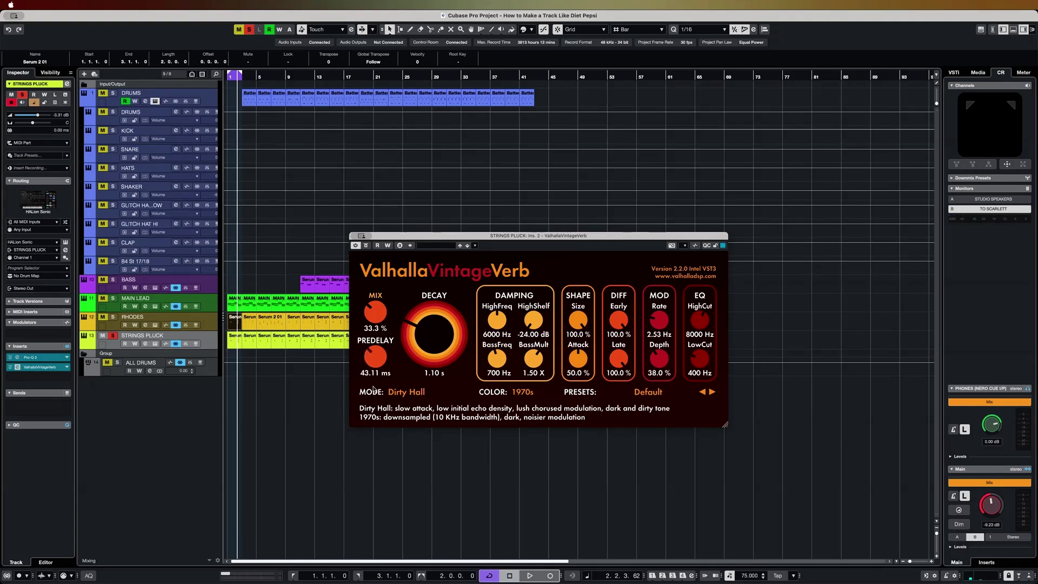
{"action": "key", "text": "space"}
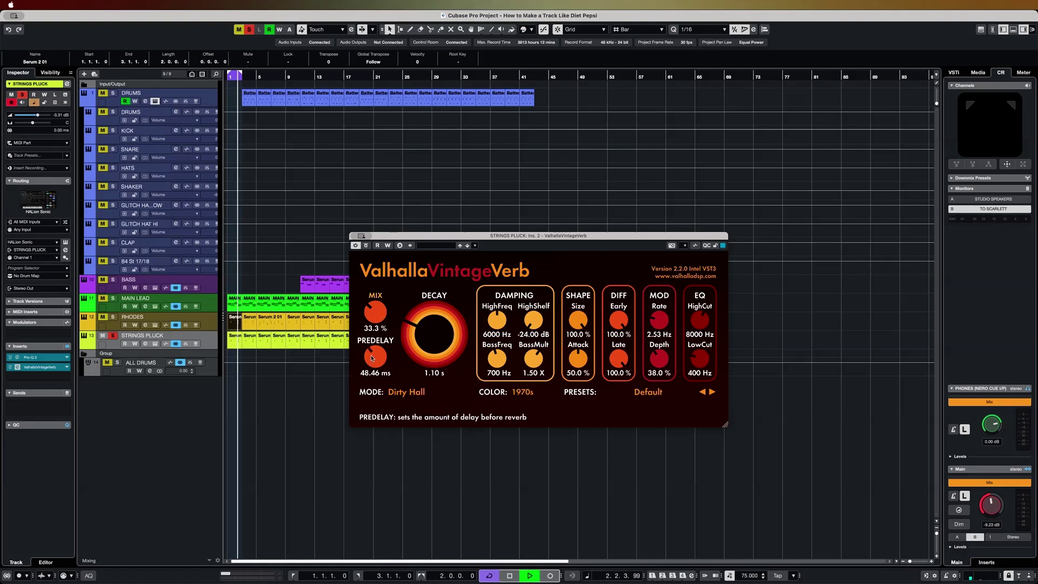
{"action": "left_click_drag", "start_coordinate": [373, 360], "coordinate": [374, 384]}
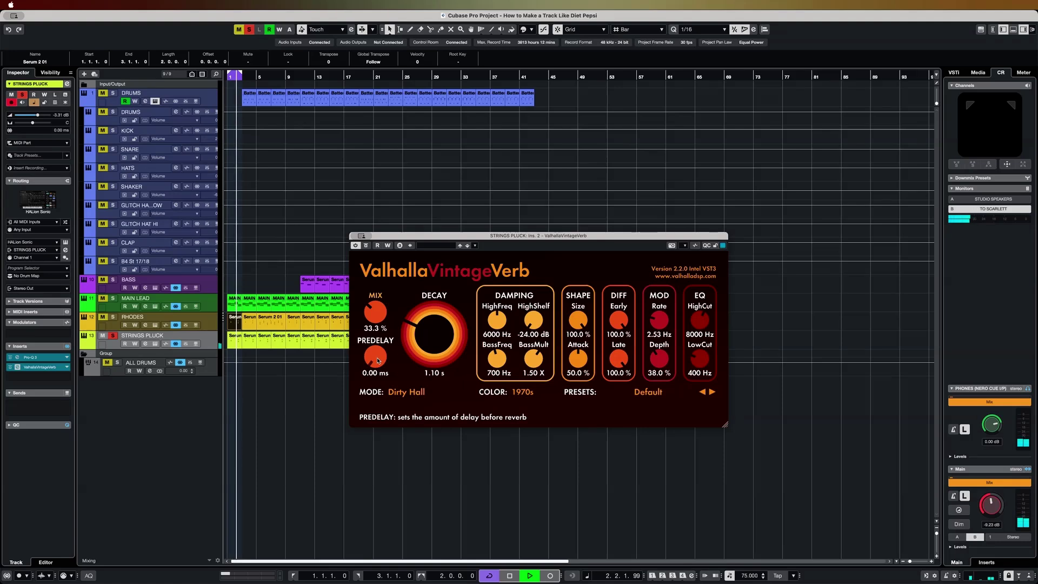
- Set the ValhallaVintageVerb predelay to about 184 ms and play the strings pluck to hear the delayed reverb
{"action": "left_click_drag", "start_coordinate": [382, 357], "coordinate": [392, 304]}
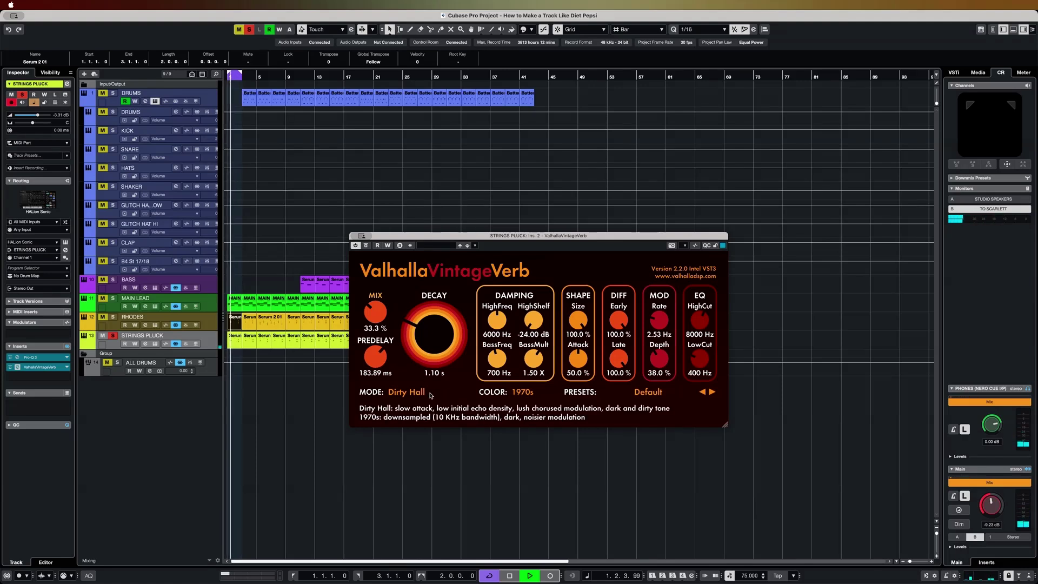
{"action": "key", "text": "space"}
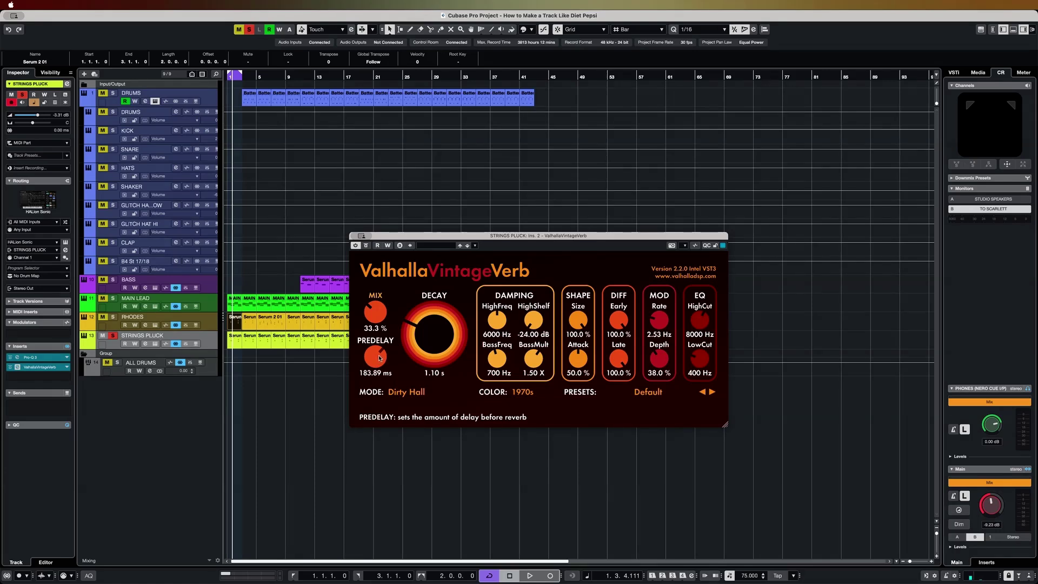
{"action": "key", "text": "space"}
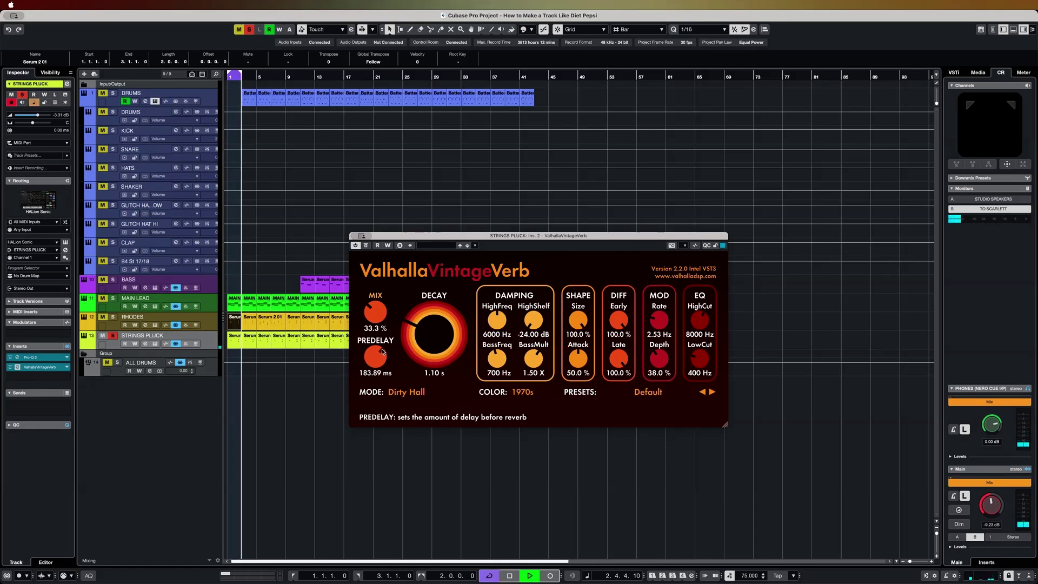
{"action": "key", "text": "space"}
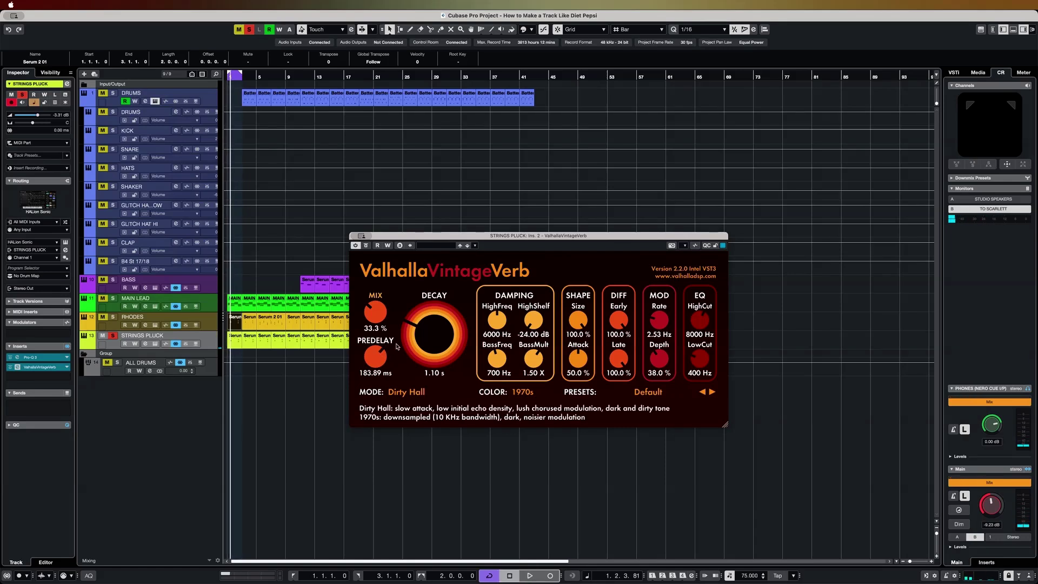
- Close the reverb, clear all solos and the RHODES and STRINGS PLUCK mutes, and play the arrangement from the start
{"action": "left_click", "coordinate": [354, 236]}
{"action": "left_click", "coordinate": [248, 30]}
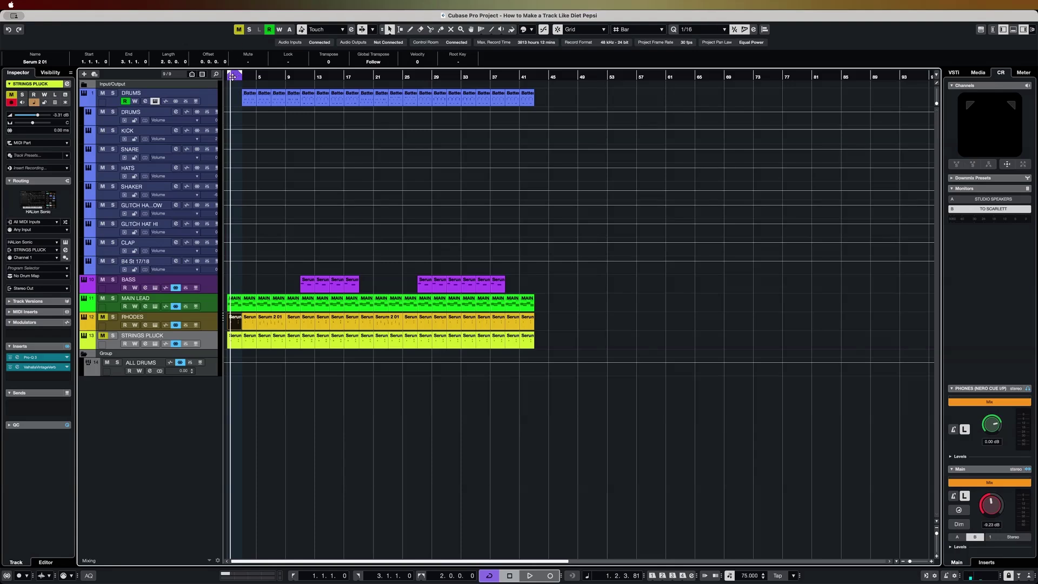
{"action": "left_click", "coordinate": [232, 77]}
{"action": "left_click", "coordinate": [103, 317]}
{"action": "left_click", "coordinate": [103, 335]}
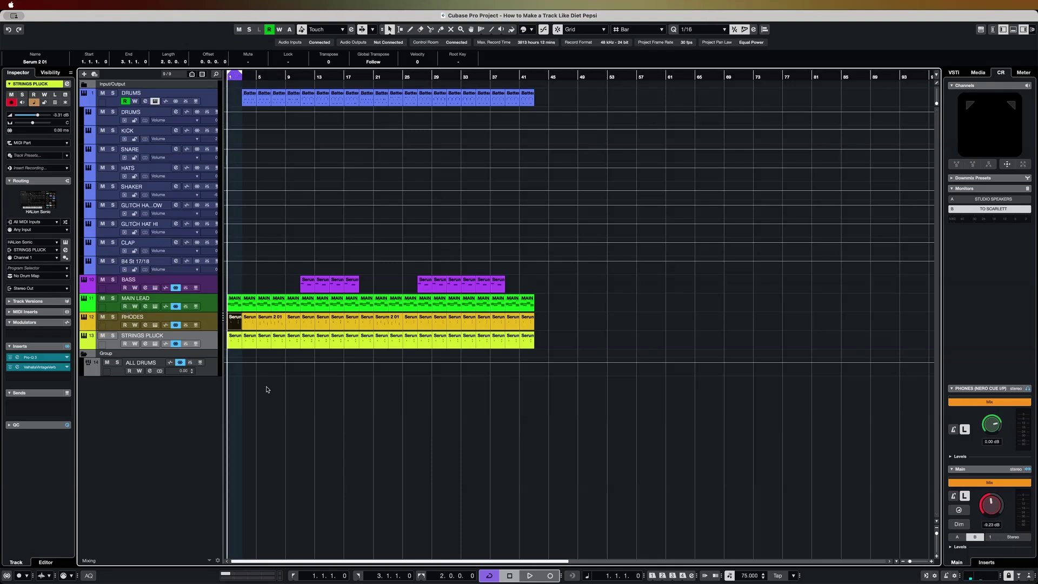
{"action": "left_click", "coordinate": [273, 396]}
{"action": "key", "text": "space"}
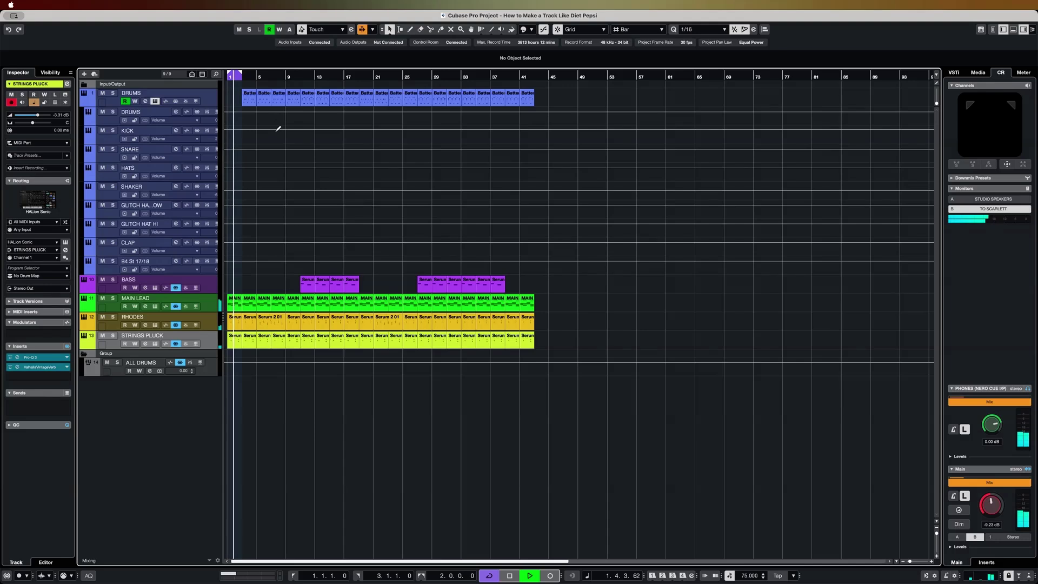
- Set the loop range to the first DRUMS part, from bar 3 to bar 5, and play it with the melodic tracks
{"action": "left_click", "coordinate": [252, 100]}
{"action": "key", "text": "p"}
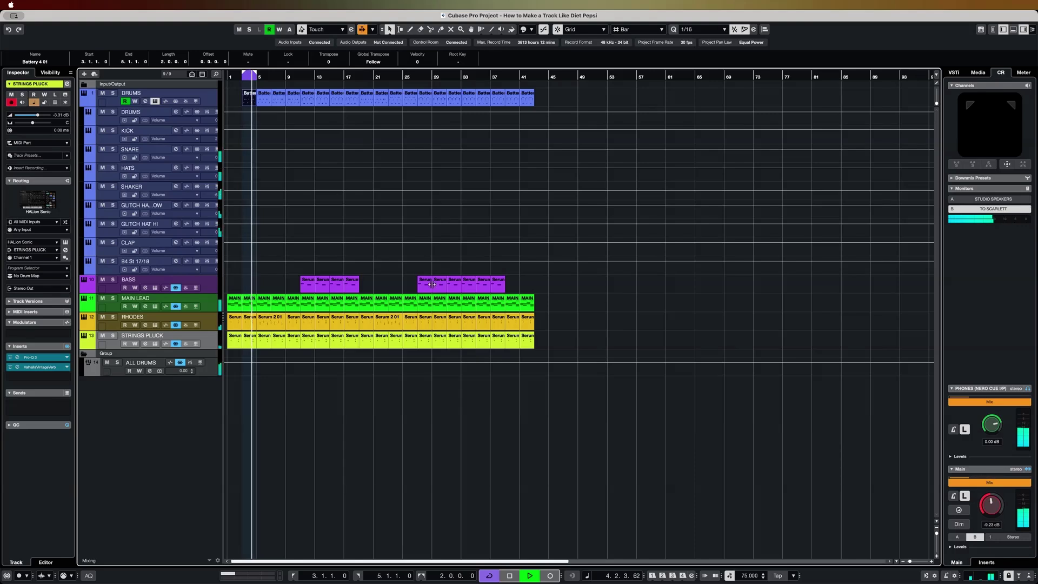
{"action": "key", "text": "space"}
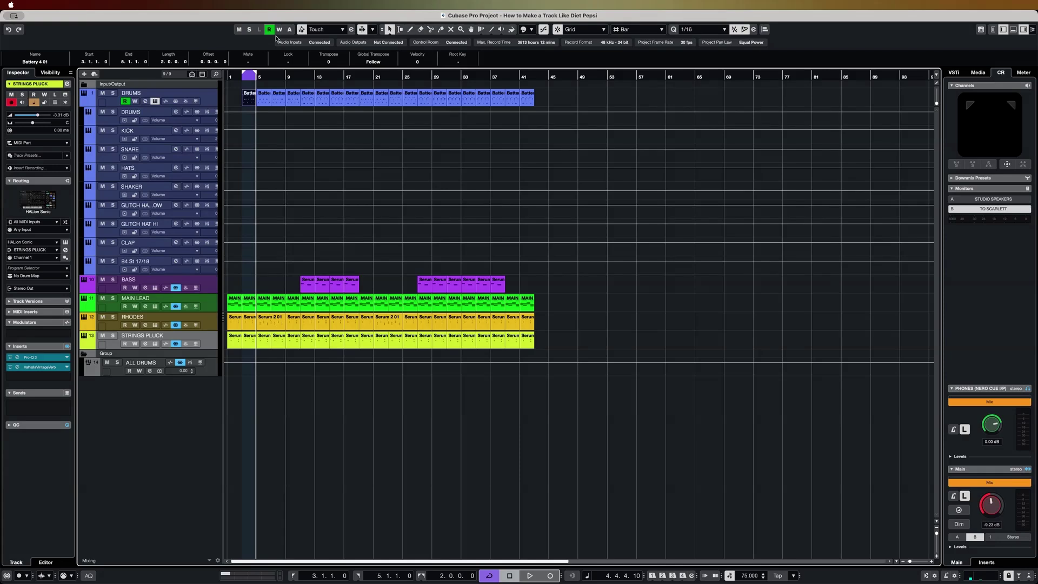
{"action": "left_click", "coordinate": [239, 78]}
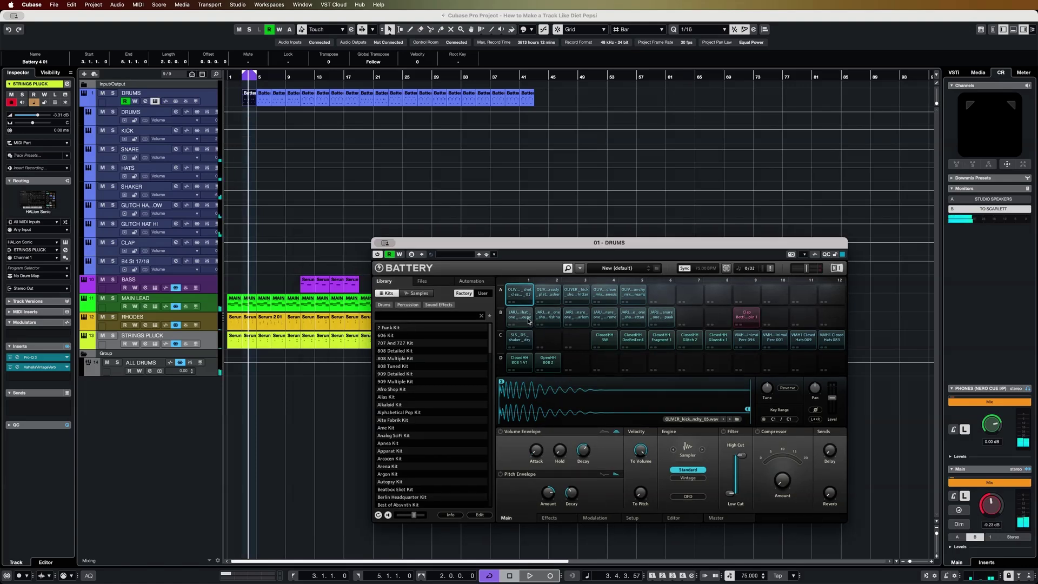
- Audition the first five snare samples in row B of the Battery drum kit
{"action": "left_click", "coordinate": [521, 318]}
{"action": "left_click", "coordinate": [549, 318]}
{"action": "left_click", "coordinate": [577, 319]}
{"action": "left_click", "coordinate": [605, 319]}
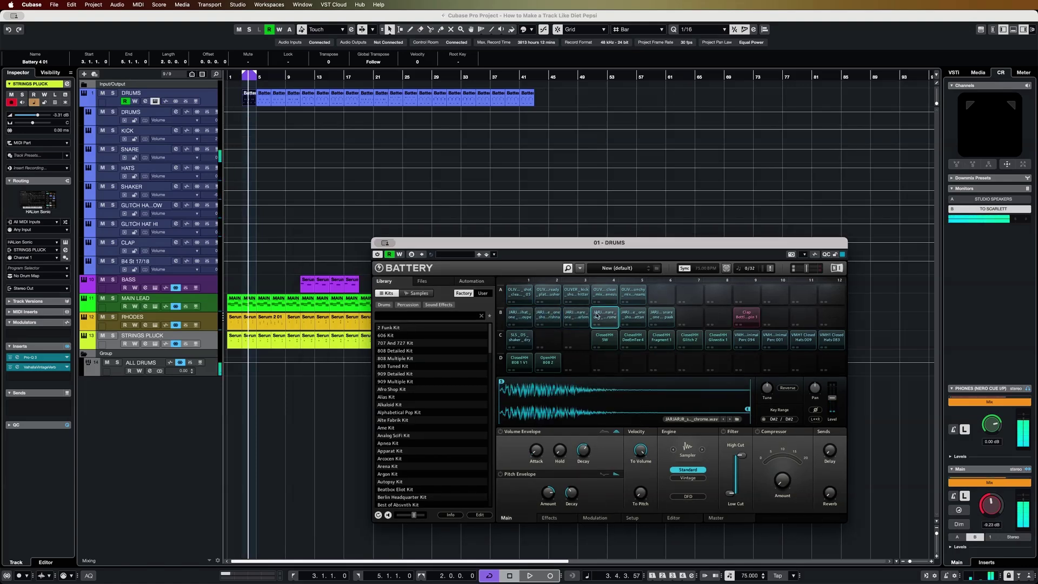
{"action": "left_click", "coordinate": [633, 318]}
- Audition the five kick samples in row A of the Battery kit
{"action": "left_click", "coordinate": [521, 292]}
{"action": "left_click", "coordinate": [549, 292]}
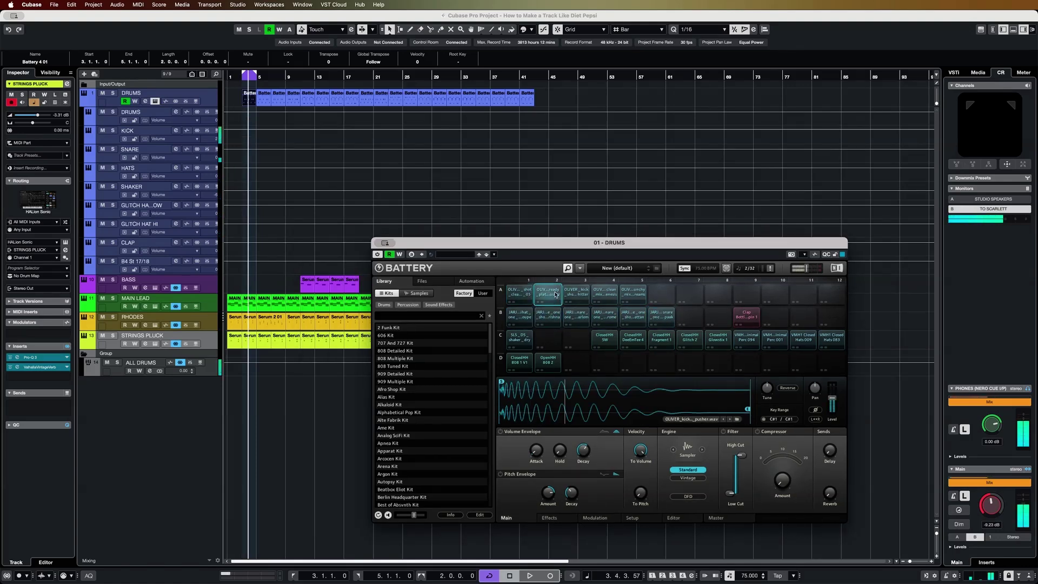
{"action": "left_click", "coordinate": [577, 292]}
{"action": "left_click", "coordinate": [606, 292]}
{"action": "left_click", "coordinate": [634, 292]}
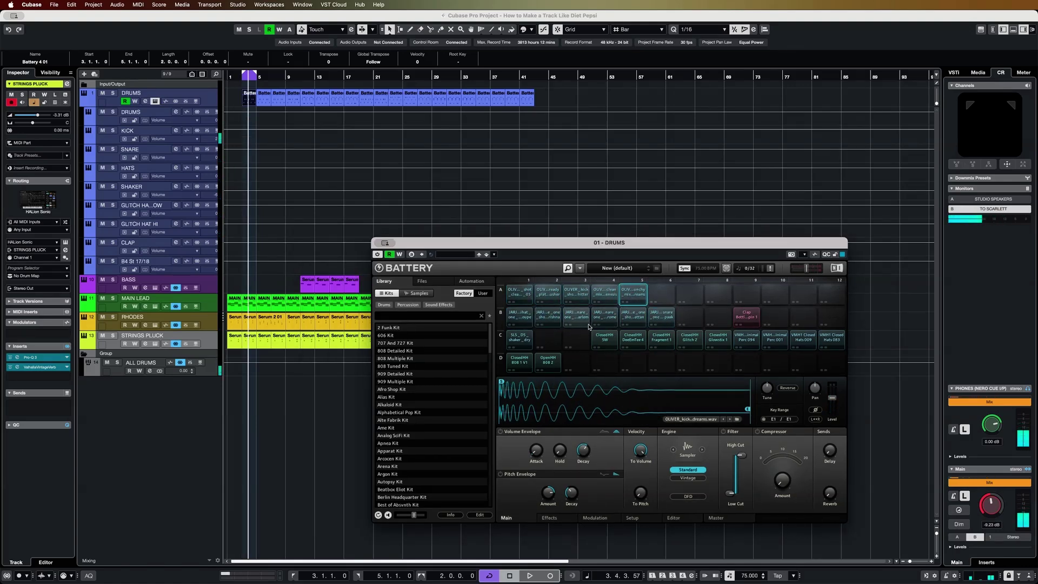
- Audition the shaker, closed hi-hat, glitch and percussion samples in row C and the open 808 hi-hat in row D
{"action": "left_click", "coordinate": [529, 340]}
{"action": "left_click", "coordinate": [605, 340]}
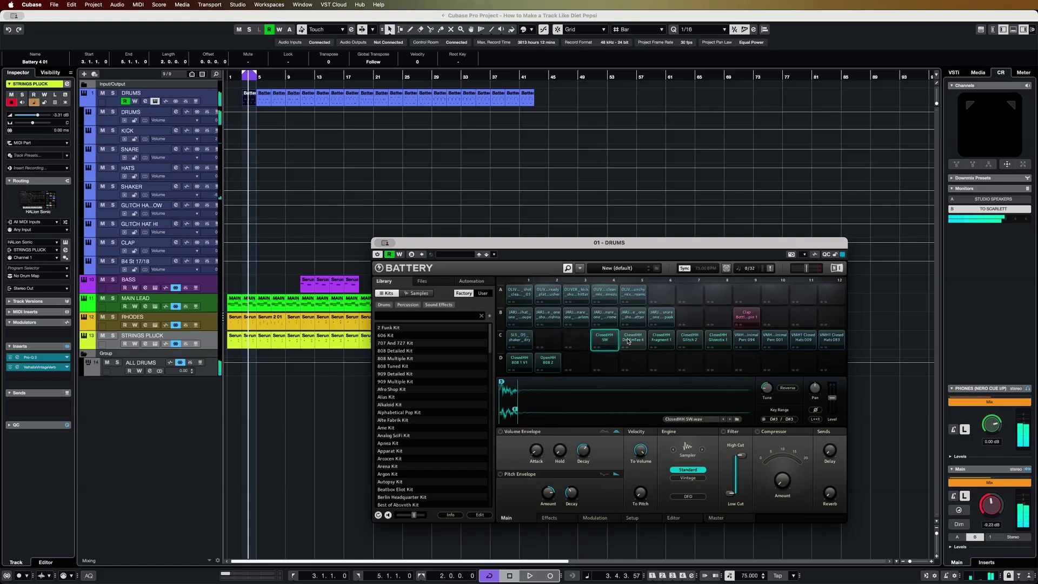
{"action": "left_click", "coordinate": [638, 340]}
{"action": "key", "text": "Right"}
{"action": "key", "text": "Right"}
{"action": "key", "text": "Right"}
{"action": "key", "text": "Right"}
{"action": "key", "text": "Right"}
{"action": "key", "text": "Right"}
{"action": "key", "text": "Right"}
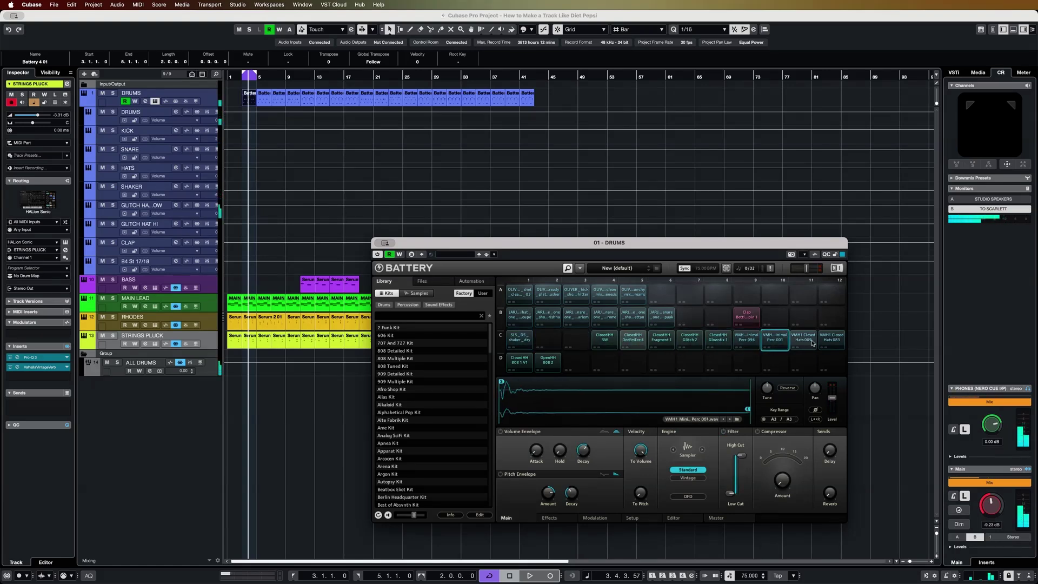
{"action": "left_click", "coordinate": [548, 361]}
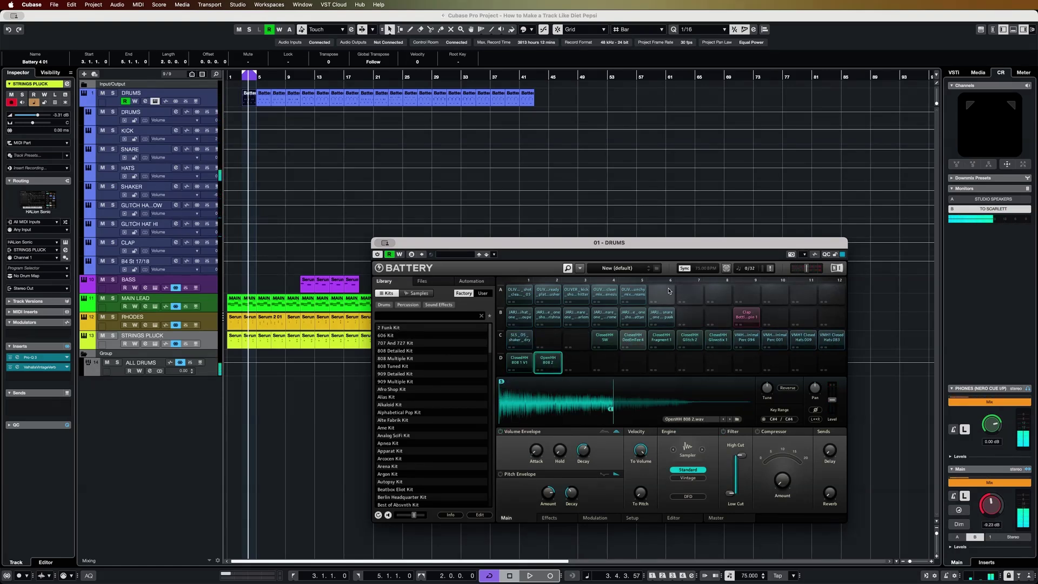
- Replay the fifth snare sample in row B several times, close Battery and select the SNARE track
{"action": "left_click", "coordinate": [638, 317]}
{"action": "left_click", "coordinate": [638, 318]}
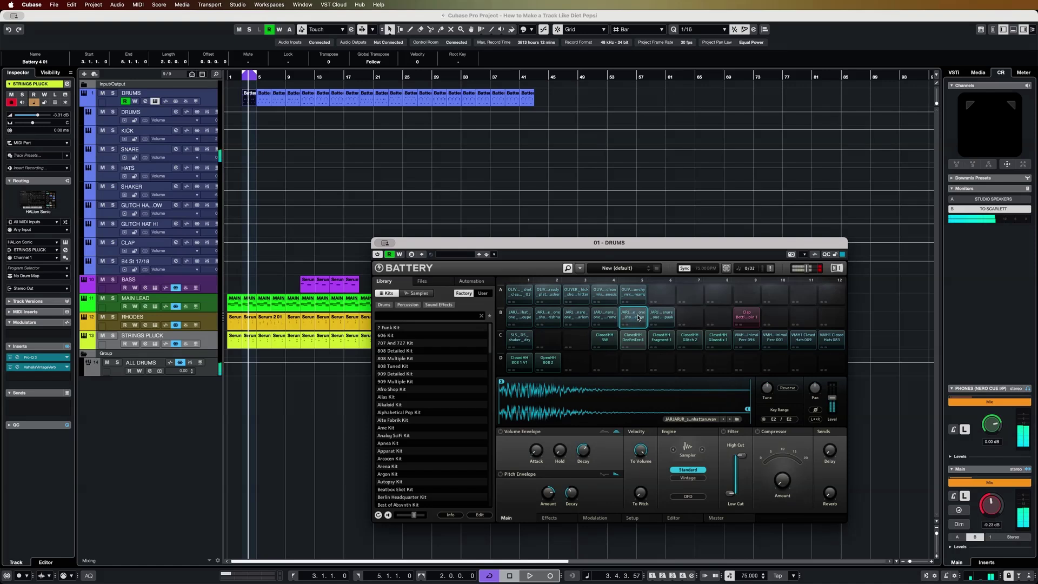
{"action": "left_click", "coordinate": [638, 317]}
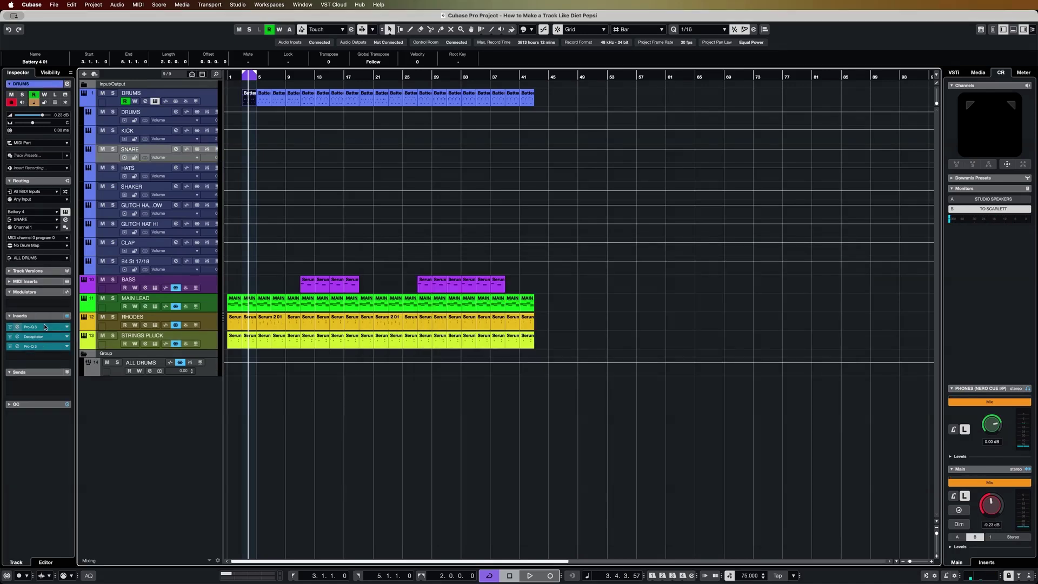
- Open the first Pro-Q 3 insert on the SNARE track and bypass it while the loop plays
{"action": "left_click", "coordinate": [45, 327]}
{"action": "key", "text": "space"}
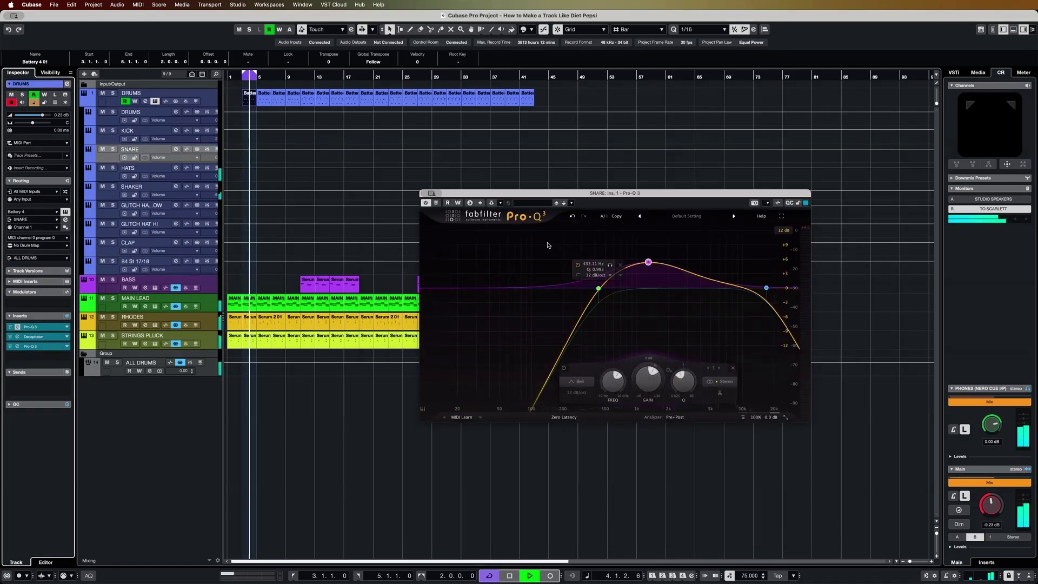
{"action": "left_click", "coordinate": [436, 202]}
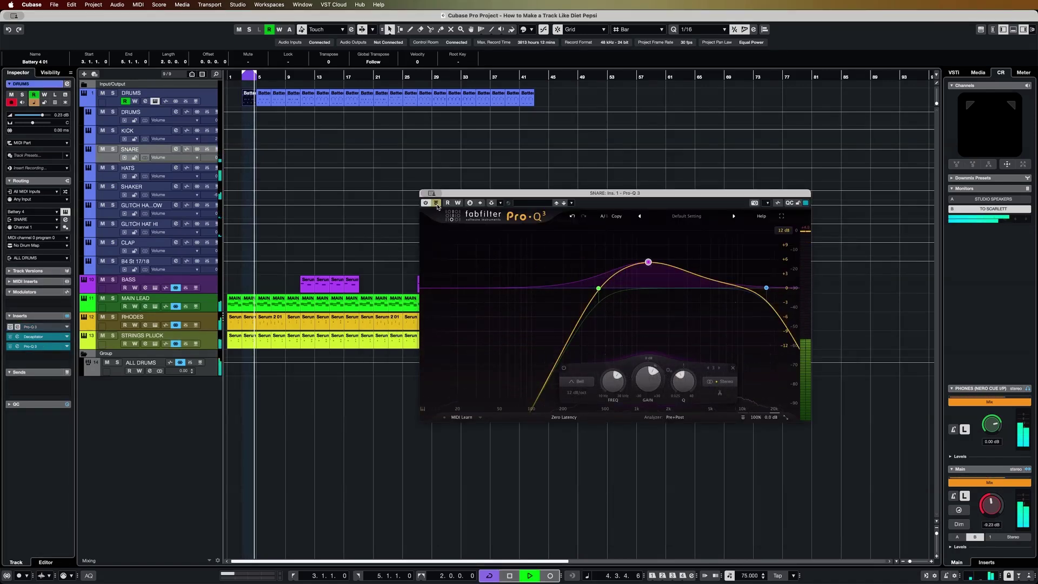
- Open the SNARE track's Decapitator insert and compare the snare with it bypassed and active
{"action": "left_click", "coordinate": [19, 339]}
{"action": "left_click", "coordinate": [595, 393]}
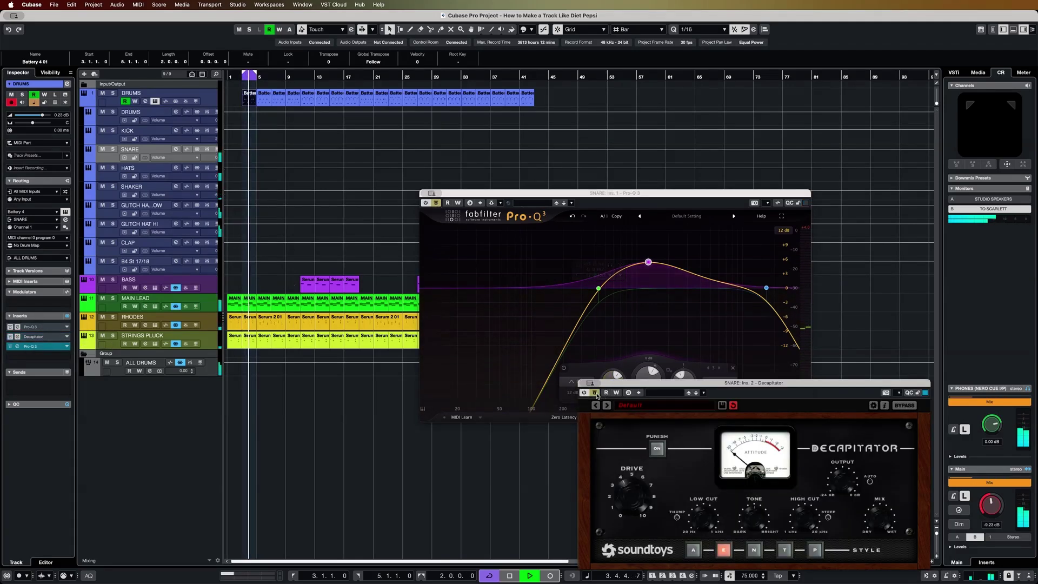
{"action": "left_click", "coordinate": [596, 394]}
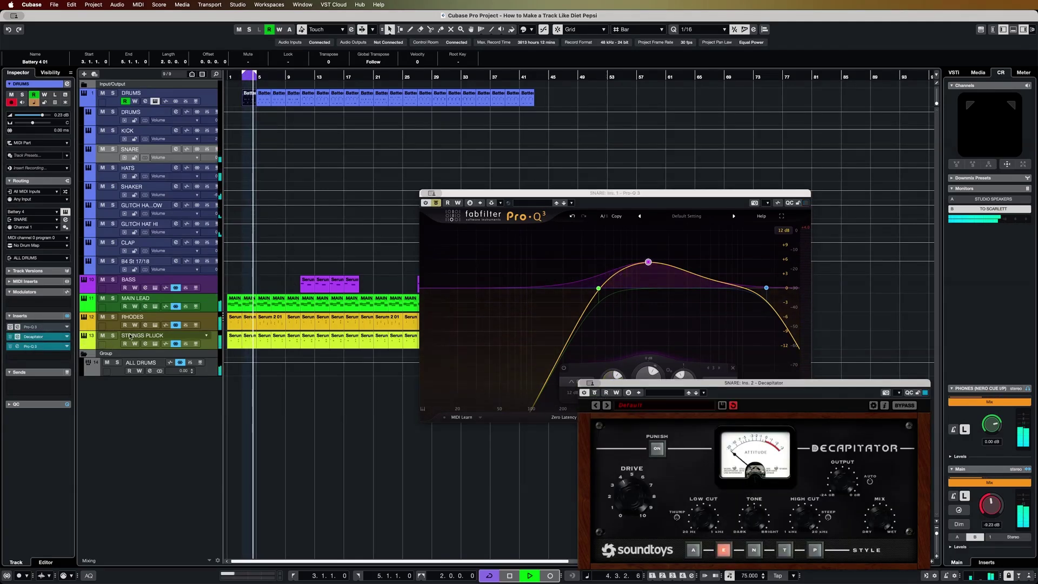
- Open the SNARE track's second Pro-Q 3 in insert slot 3 and compare it bypassed and active
{"action": "left_click", "coordinate": [18, 346]}
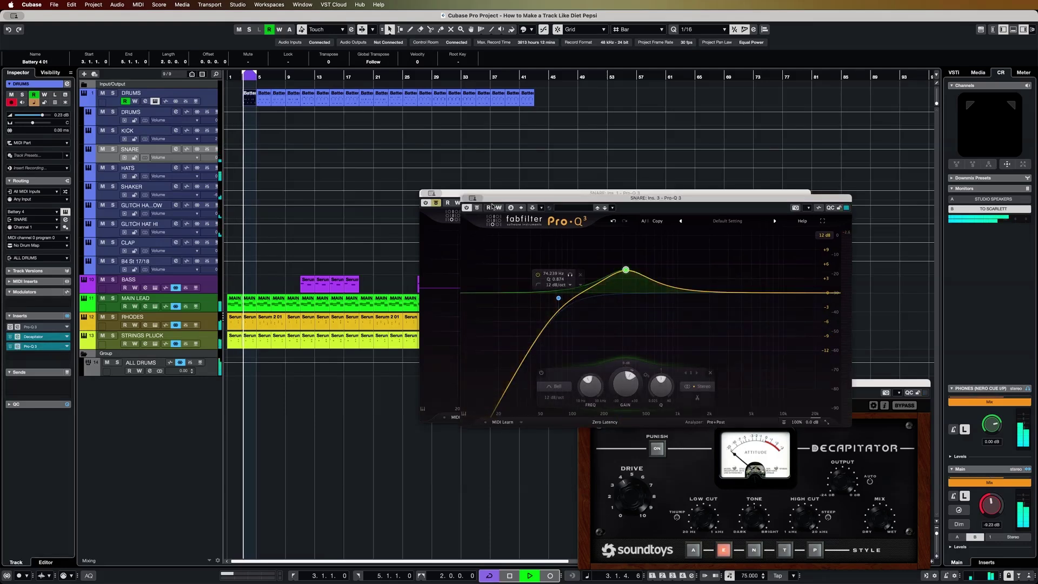
{"action": "left_click", "coordinate": [478, 208]}
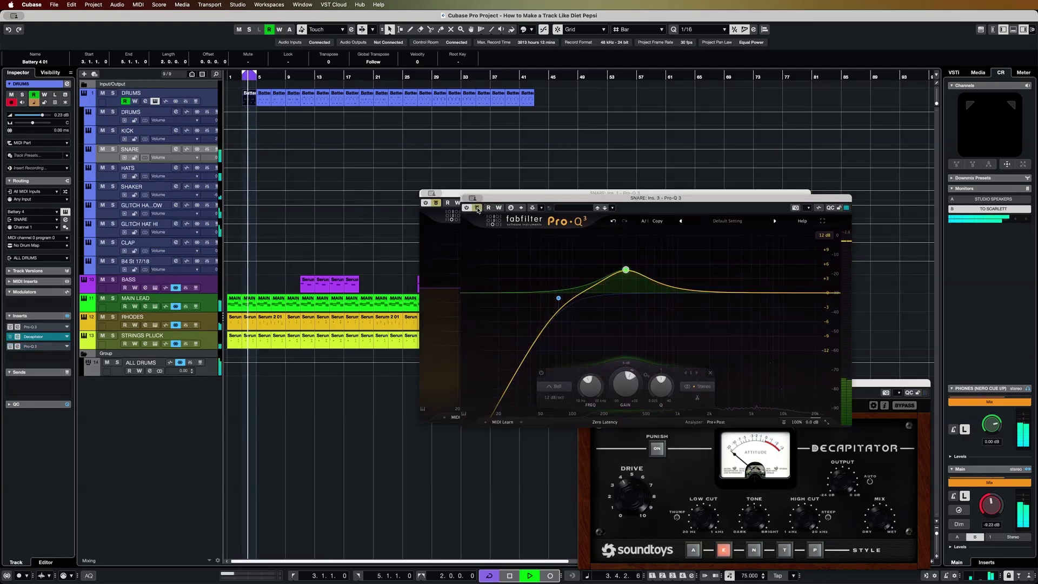
{"action": "left_click", "coordinate": [478, 208]}
- Reactivate the snare's first Pro-Q 3 and close all three SNARE plug-in windows
{"action": "left_click", "coordinate": [423, 194]}
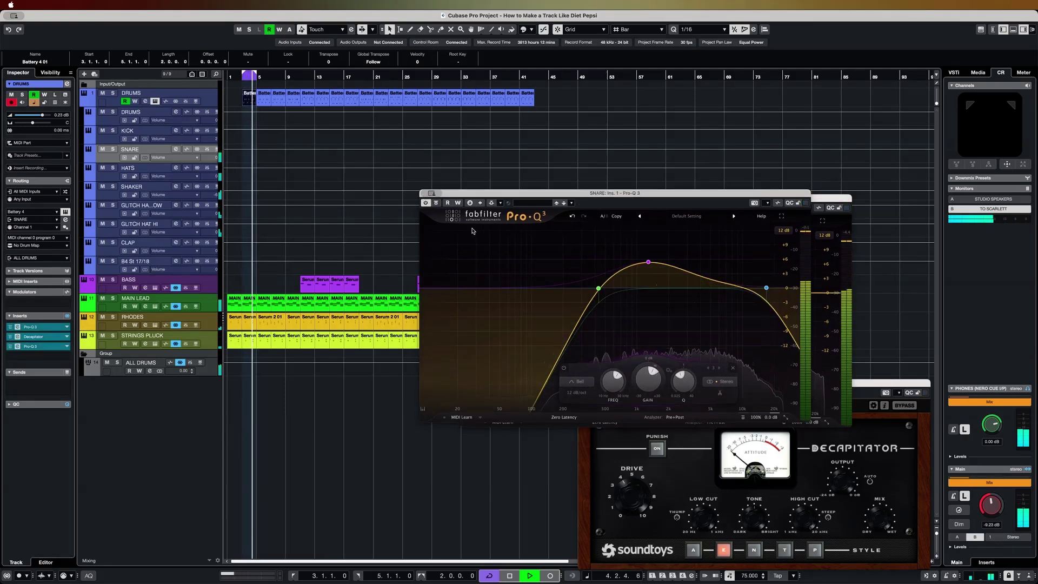
{"action": "left_click", "coordinate": [424, 194]}
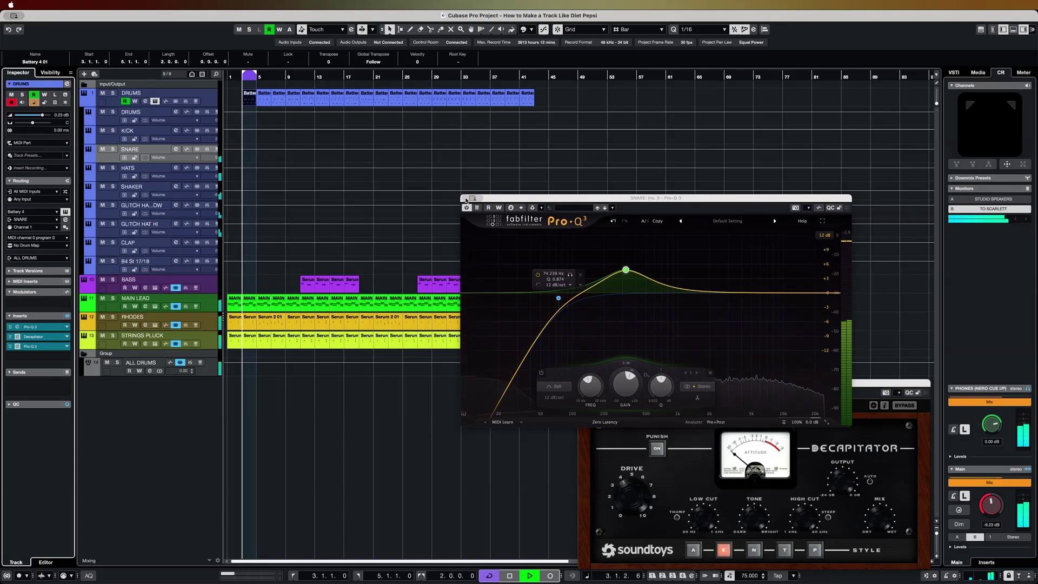
{"action": "left_click", "coordinate": [473, 198]}
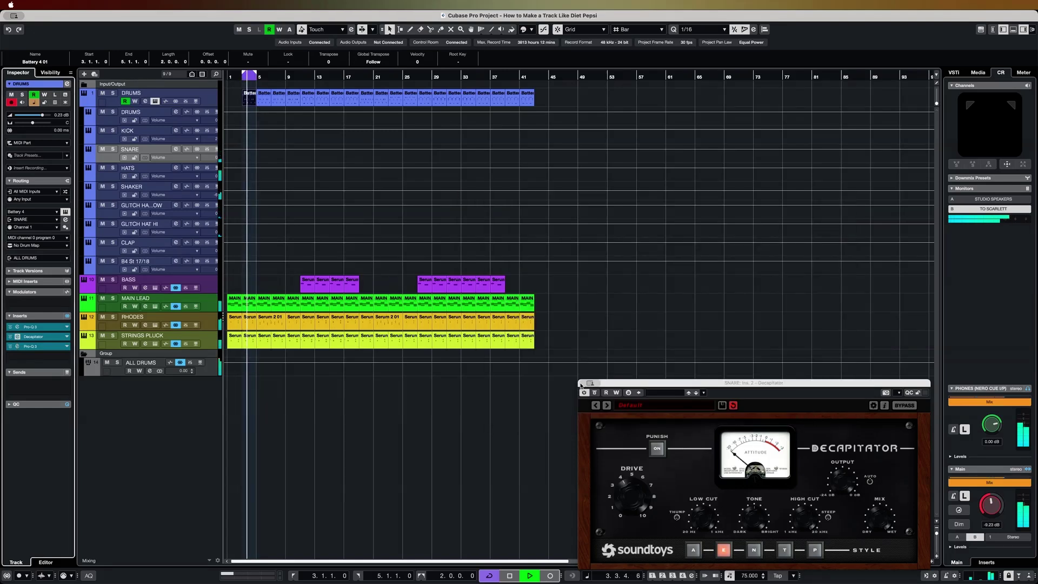
{"action": "key", "text": "super+w"}
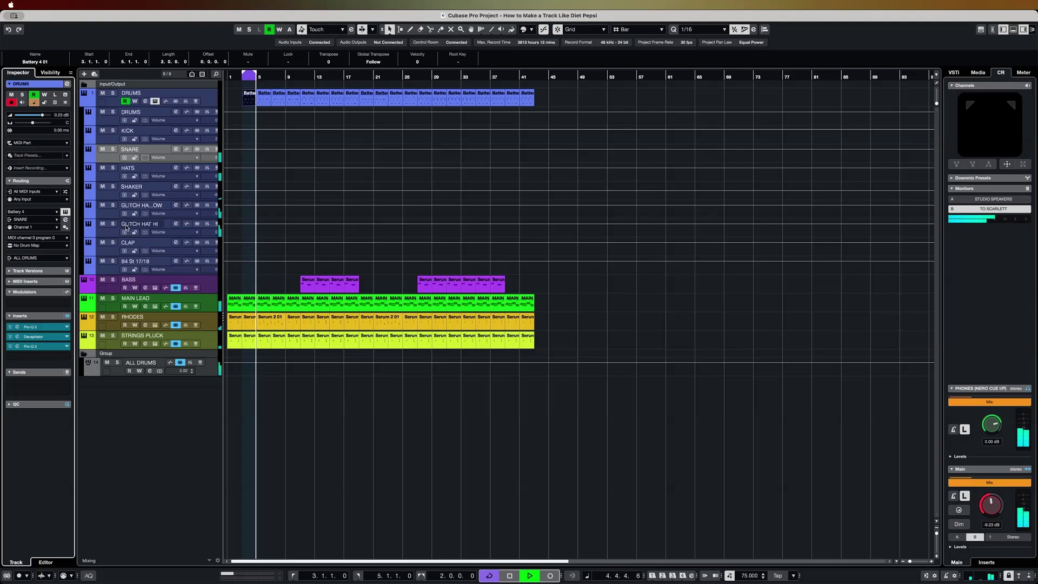
- Solo the HATS track in the playing loop, select it to check its inserts, then remove the solo and stop playback
{"action": "left_click", "coordinate": [112, 168]}
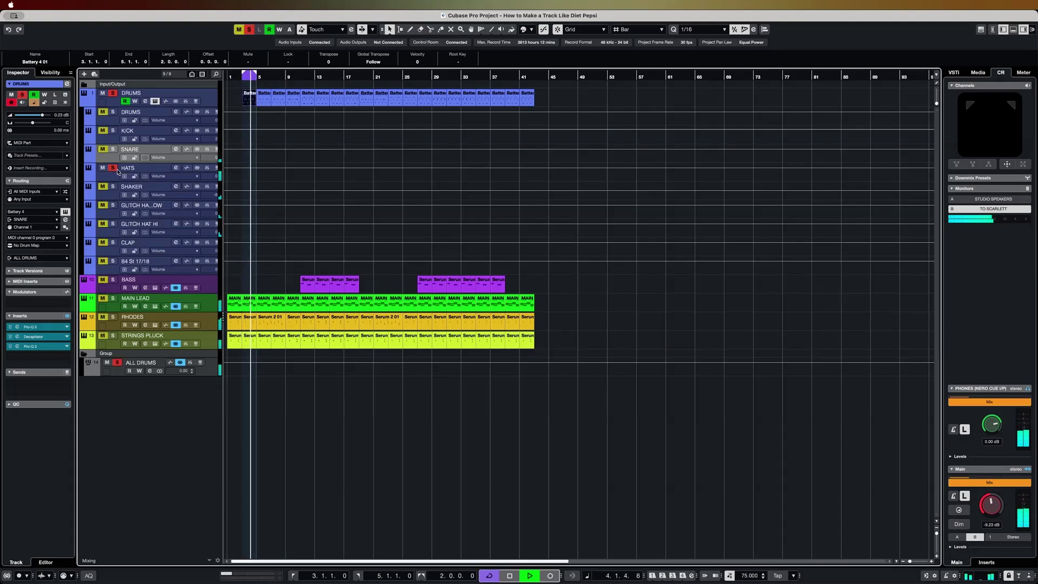
{"action": "left_click", "coordinate": [113, 179]}
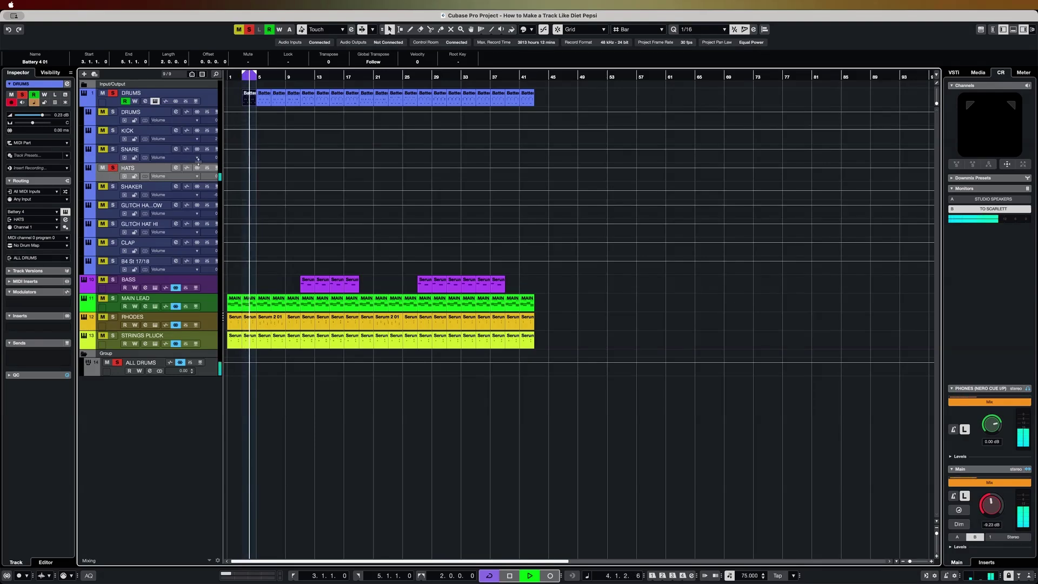
{"action": "left_click", "coordinate": [112, 169]}
{"action": "key", "text": "space"}
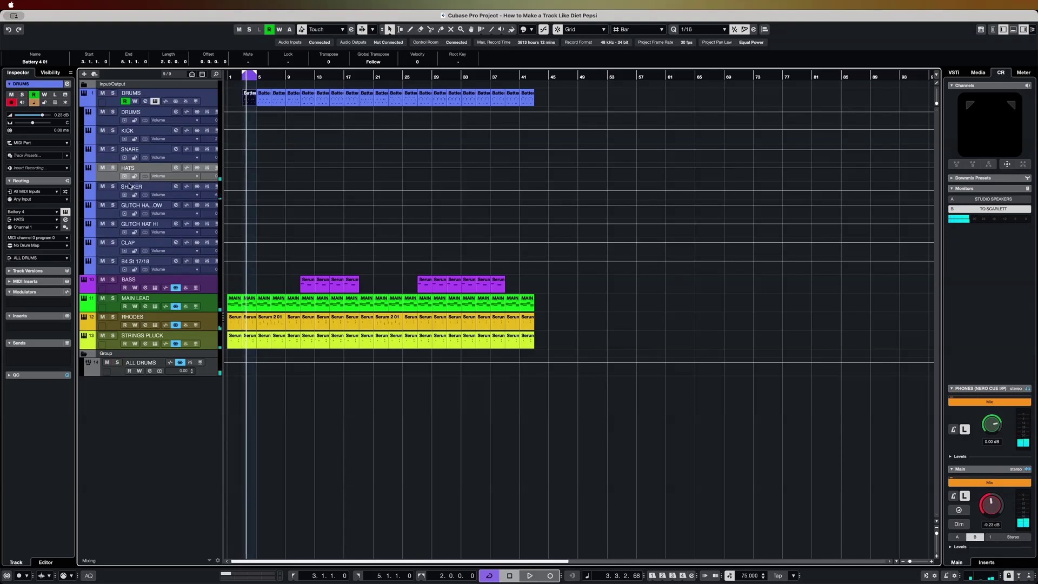
- Solo the SHAKER track in the loop and inspect its Decapitator insert, closing the plug-in window after viewing
{"action": "left_click", "coordinate": [116, 197]}
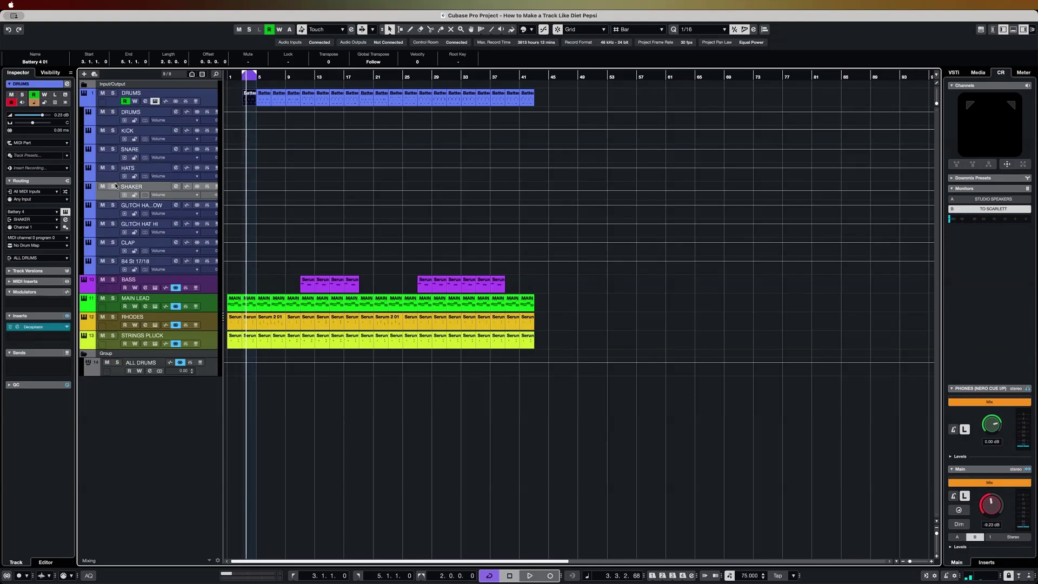
{"action": "left_click", "coordinate": [114, 186]}
{"action": "key", "text": "space"}
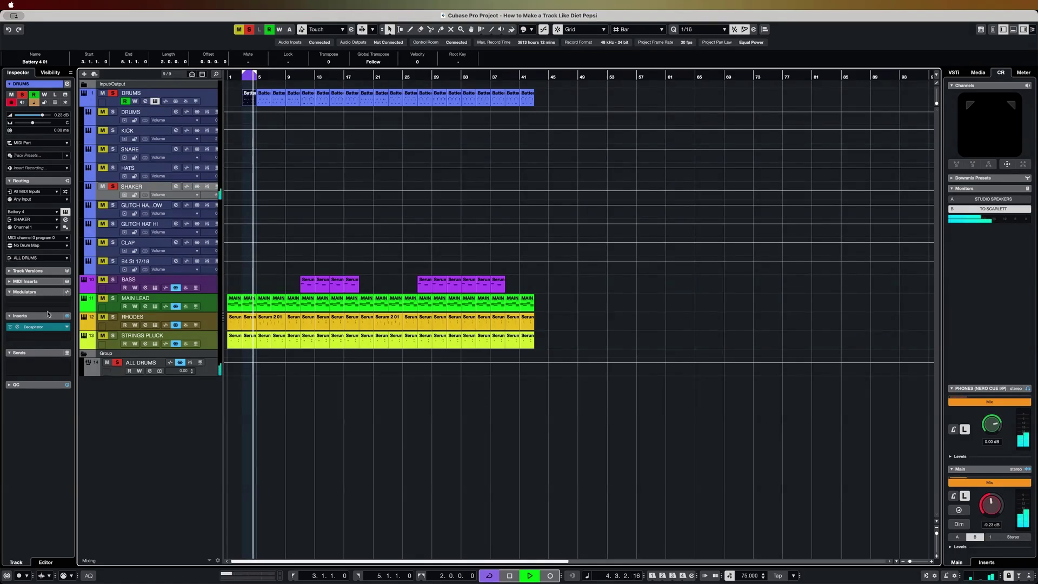
{"action": "left_click", "coordinate": [53, 327]}
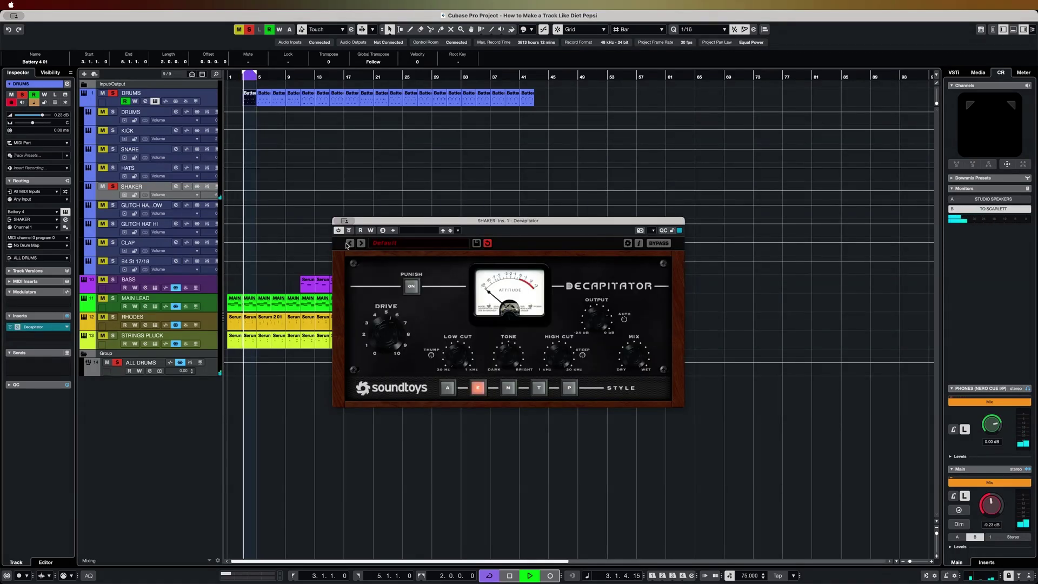
{"action": "key", "text": "super+w"}
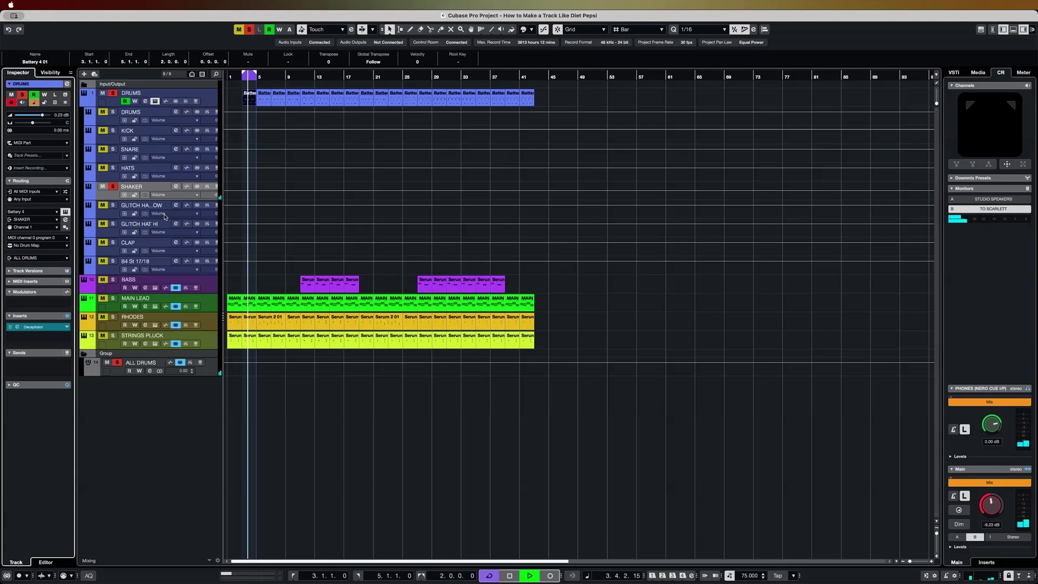
- Audition the GLITCH HAT LOW track soloed in the loop, and add GLITCH HAT HI to the solo
{"action": "left_click", "coordinate": [110, 218]}
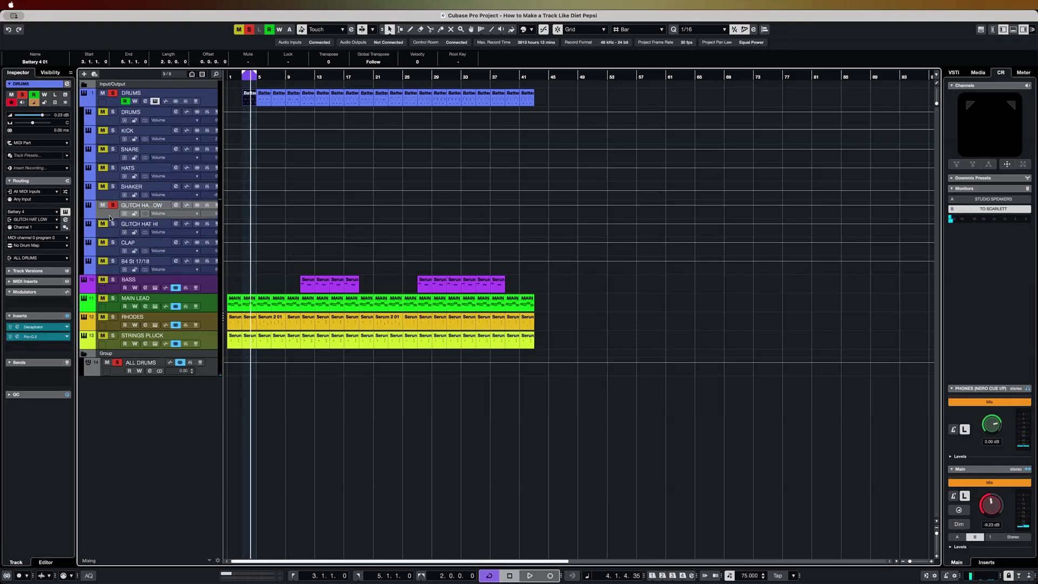
{"action": "left_click", "coordinate": [115, 236]}
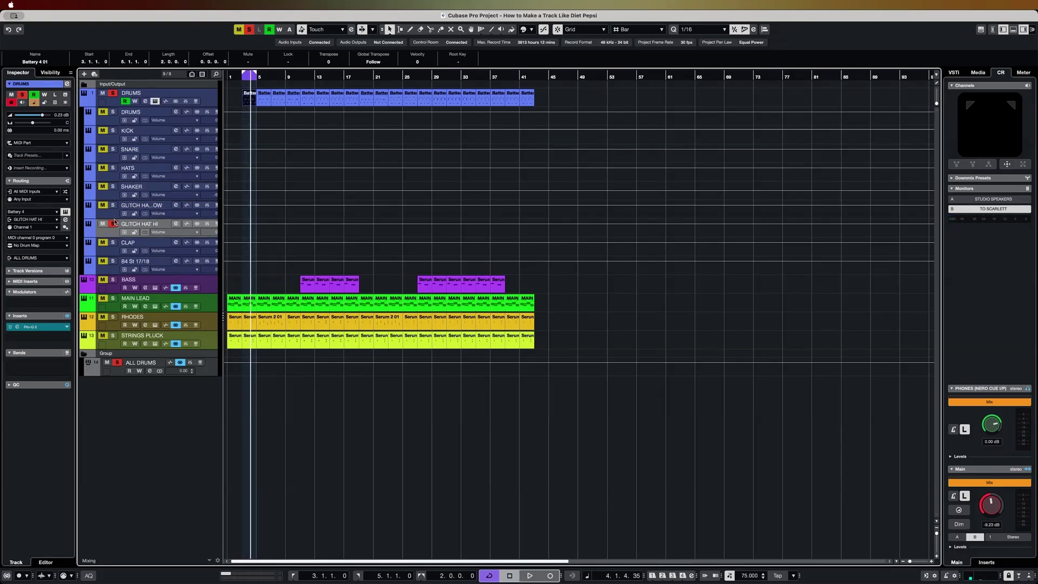
{"action": "left_click", "coordinate": [115, 219]}
{"action": "key", "text": "space"}
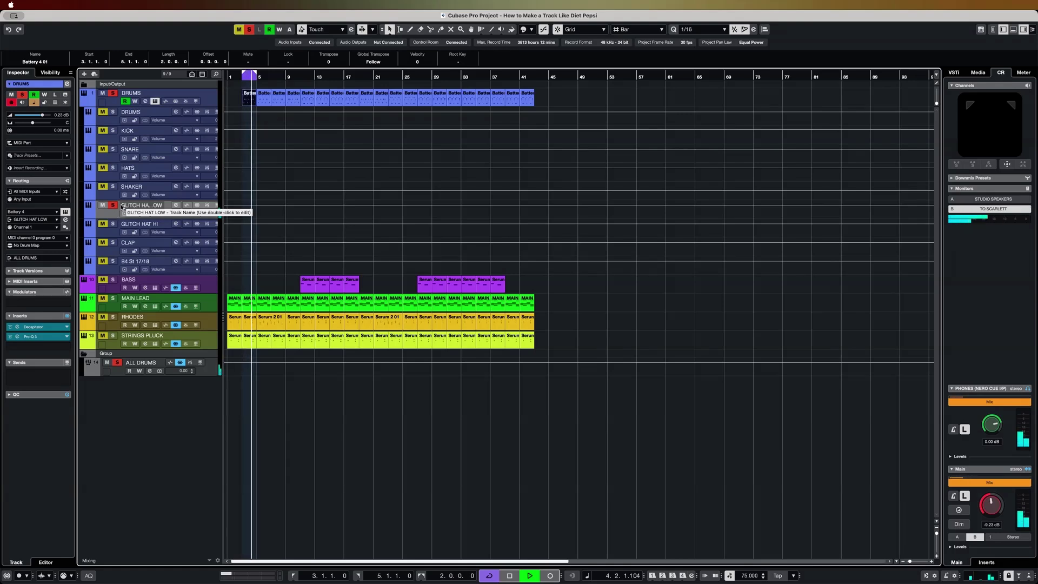
{"action": "left_click", "coordinate": [113, 234]}
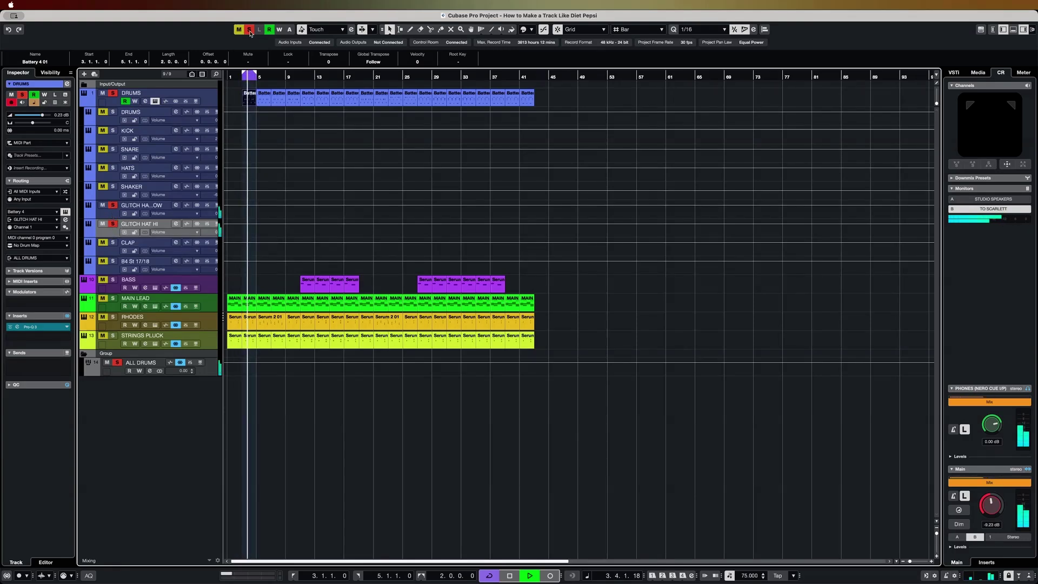
- Solo the main DRUMS track to hear all drum channels together, clear the part selection and stop playback
{"action": "left_click", "coordinate": [113, 94]}
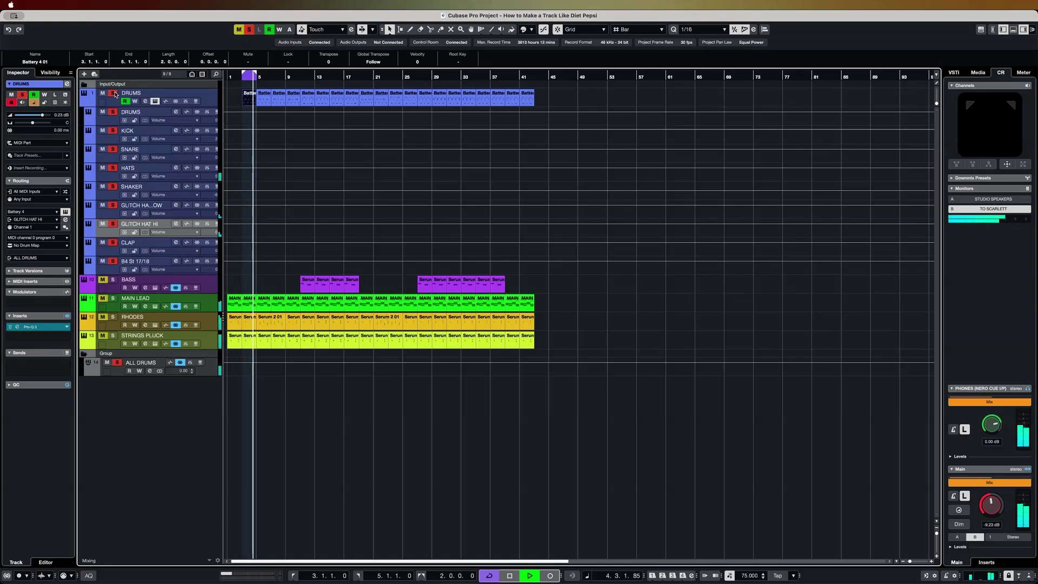
{"action": "left_click", "coordinate": [653, 320]}
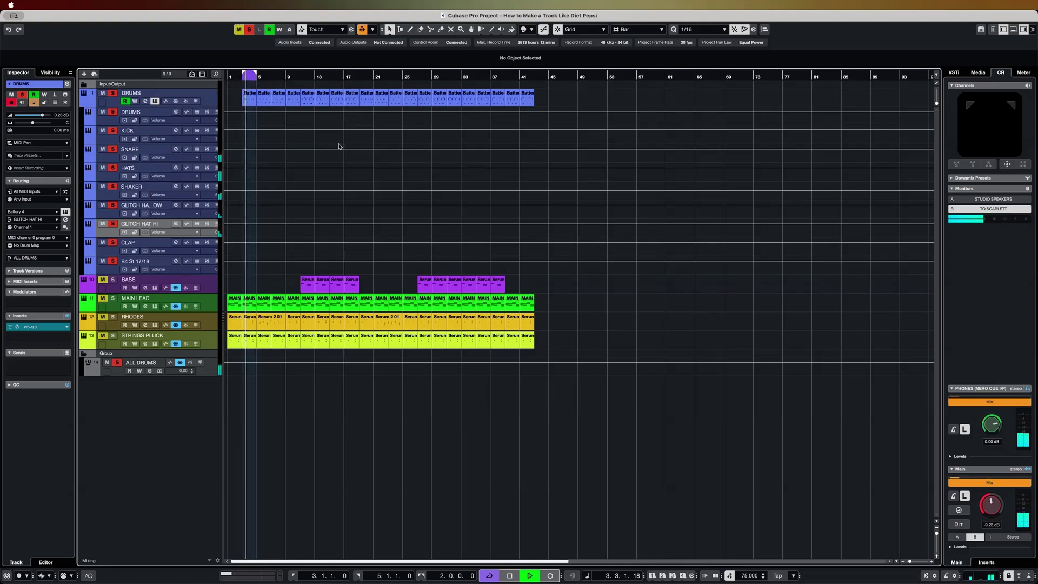
{"action": "key", "text": "space"}
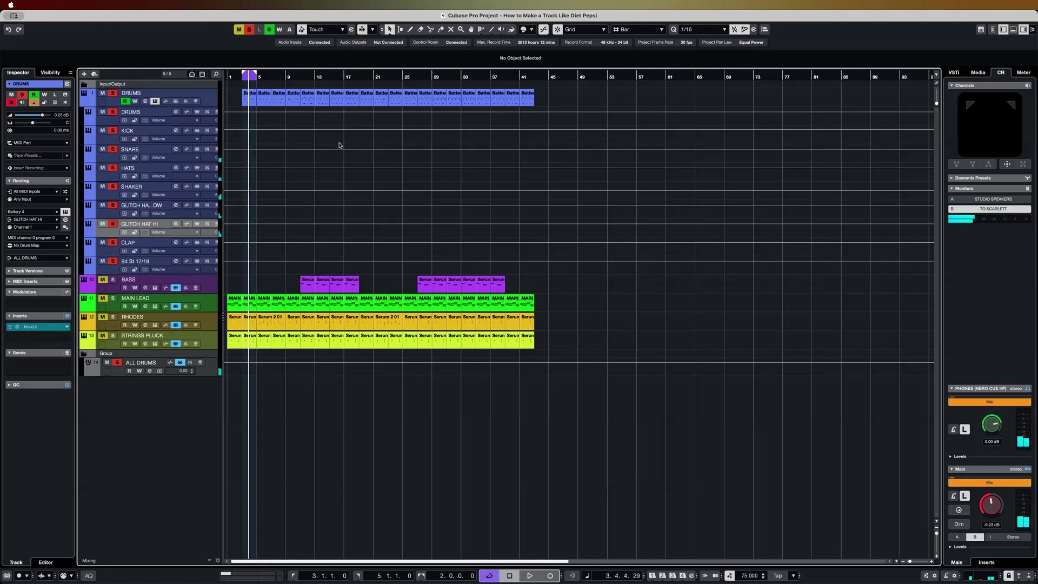
- Set the loop range to the first four BASS parts, bars 11 to 19, and place the playback cursor at bar 5
{"action": "left_click_drag", "start_coordinate": [271, 279], "coordinate": [364, 290]}
{"action": "key", "text": "p"}
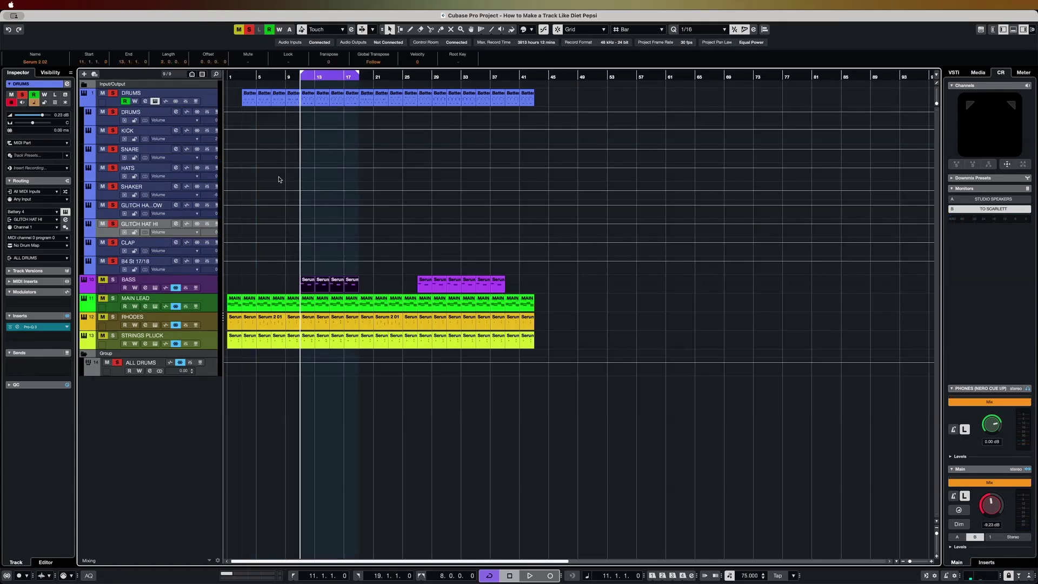
{"action": "left_click", "coordinate": [258, 80]}
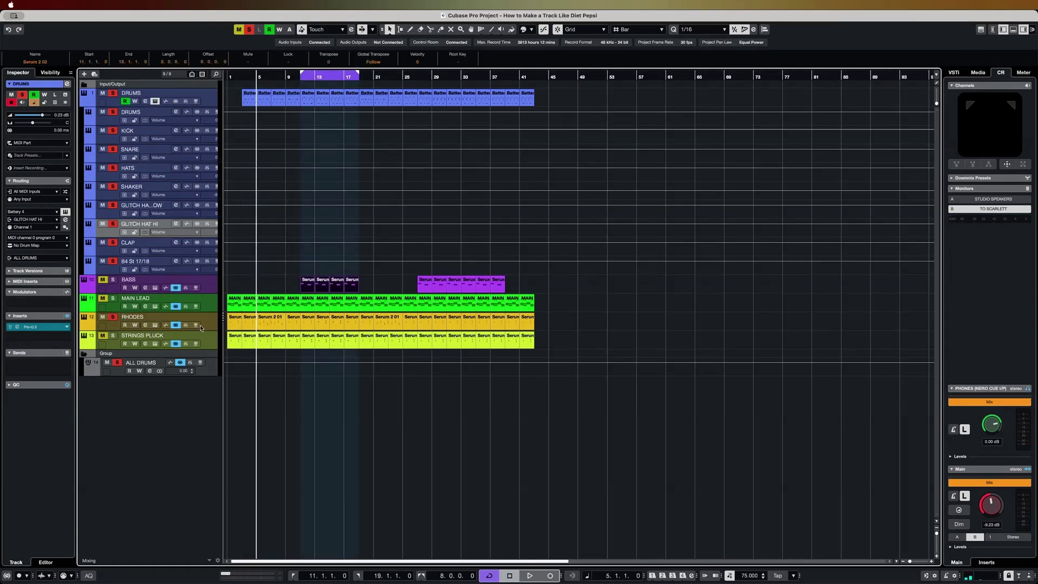
- Open the RHODES part at bar 5 in the Key Editor, audition the A#2 and G2 fill notes, and close the editor
{"action": "double_click", "coordinate": [261, 320]}
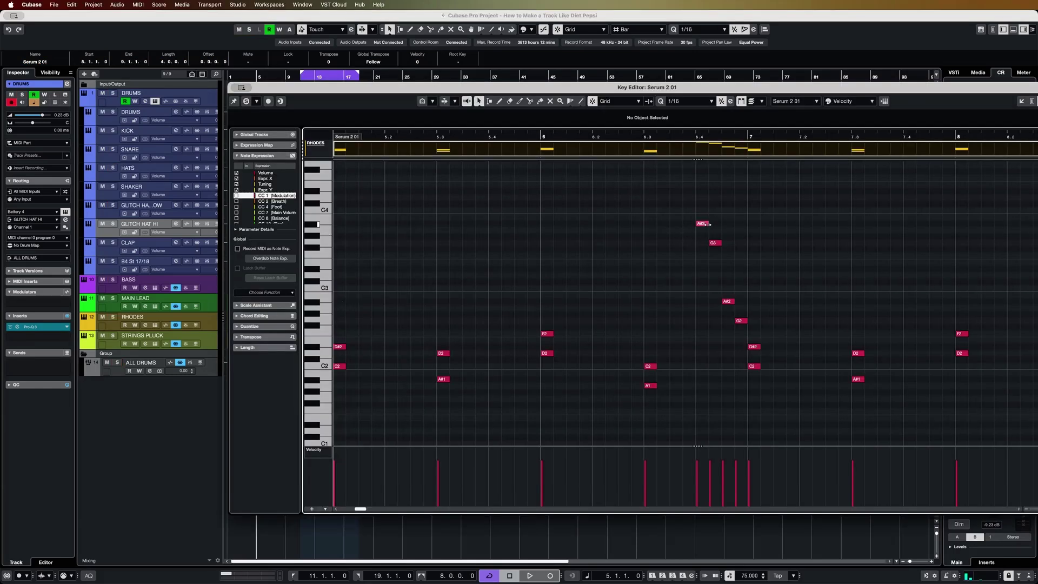
{"action": "left_click", "coordinate": [728, 303]}
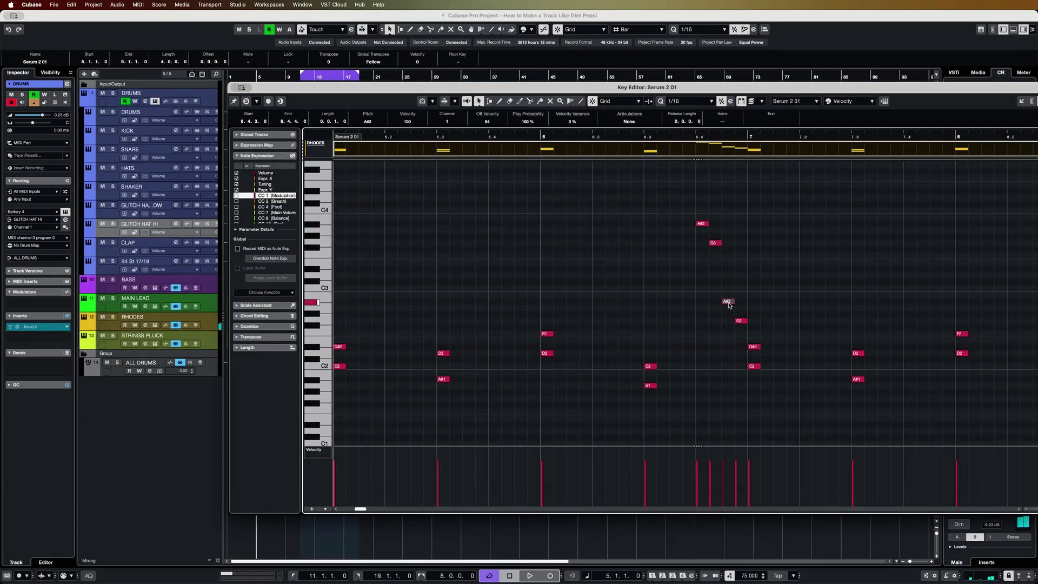
{"action": "left_click", "coordinate": [740, 321]}
{"action": "key", "text": "Return"}
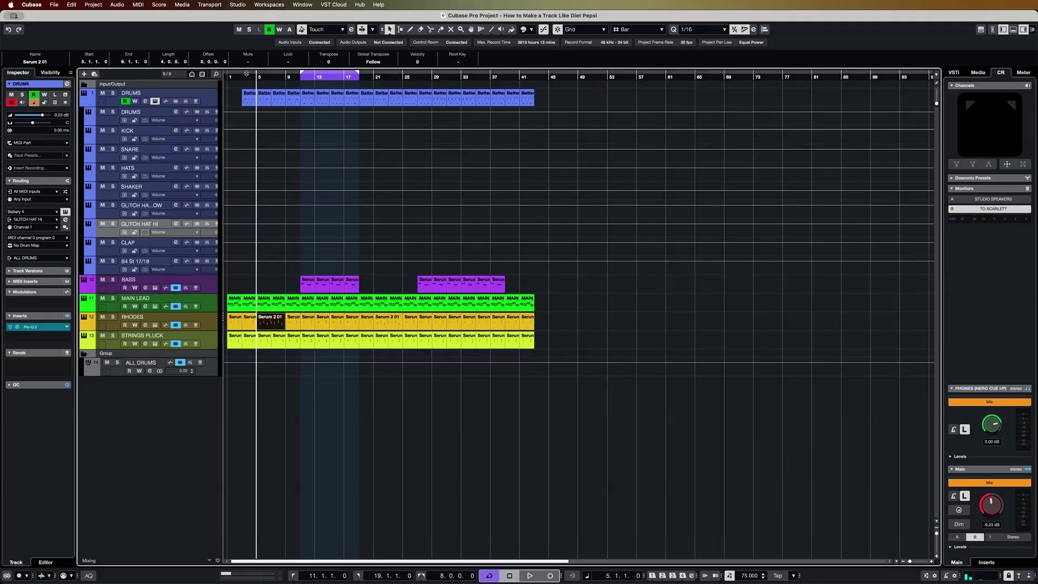
- Play the full arrangement from bar 3 into the bass section, select the BASS track and its first four parts, and stop playback
{"action": "key", "text": "space"}
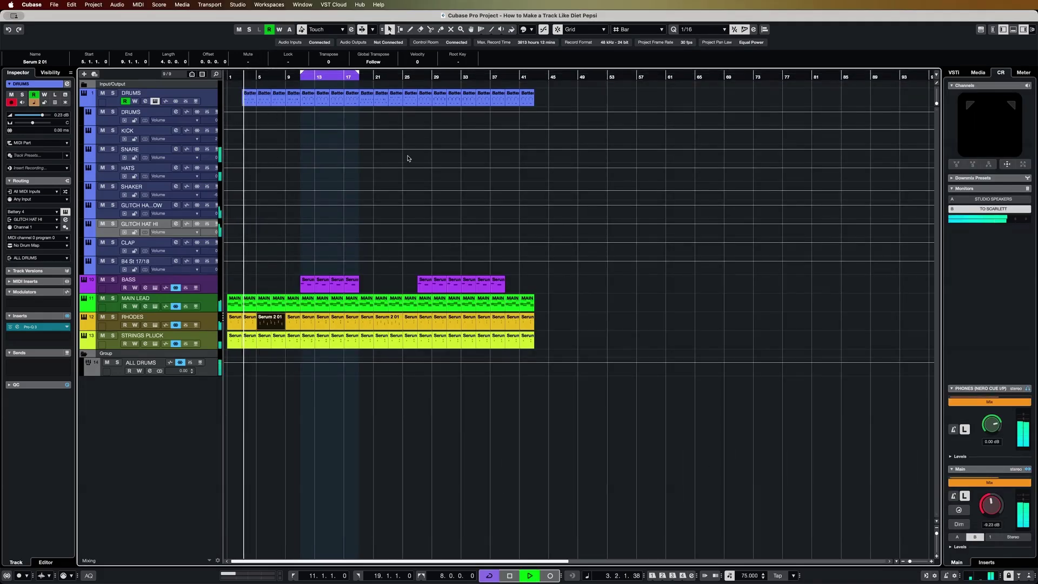
{"action": "left_click", "coordinate": [649, 422]}
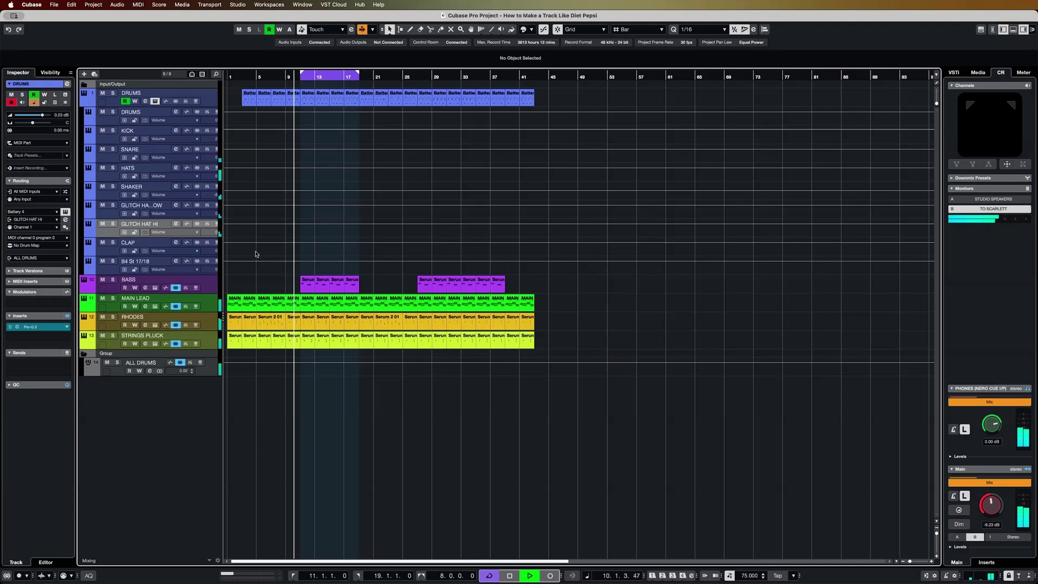
{"action": "left_click", "coordinate": [211, 289]}
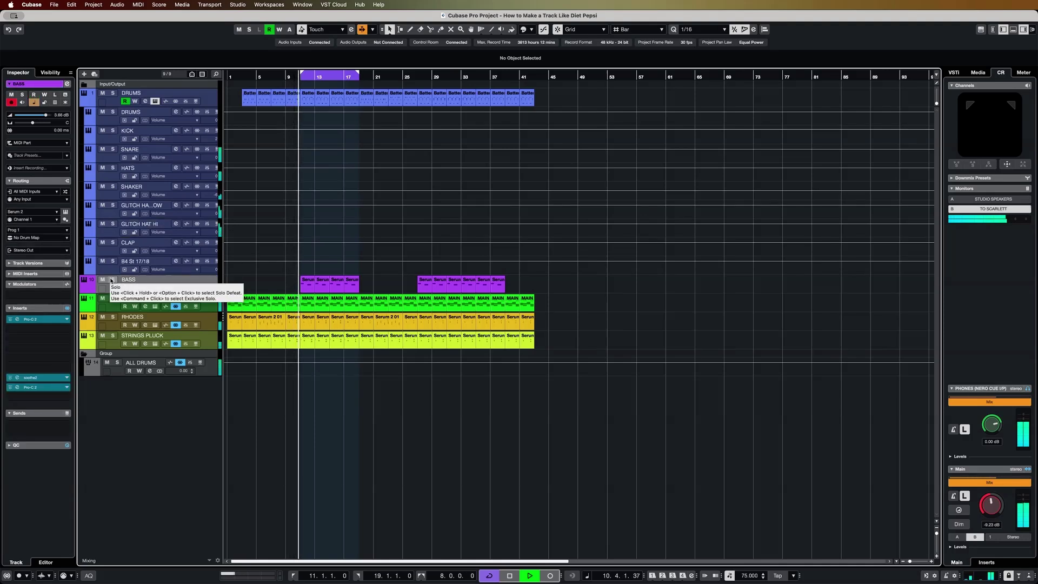
{"action": "left_click_drag", "start_coordinate": [255, 282], "coordinate": [363, 289]}
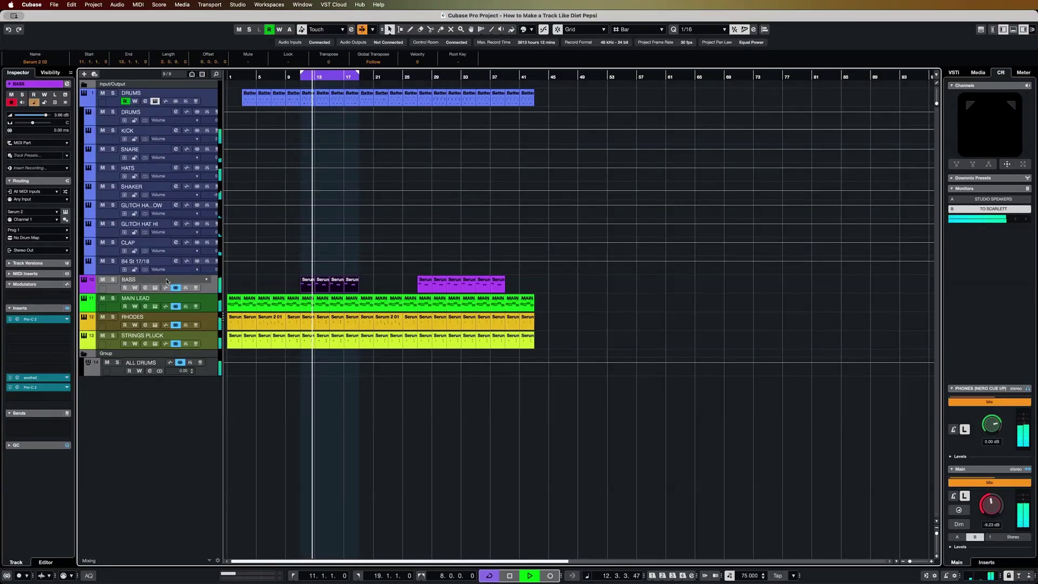
{"action": "key", "text": "space"}
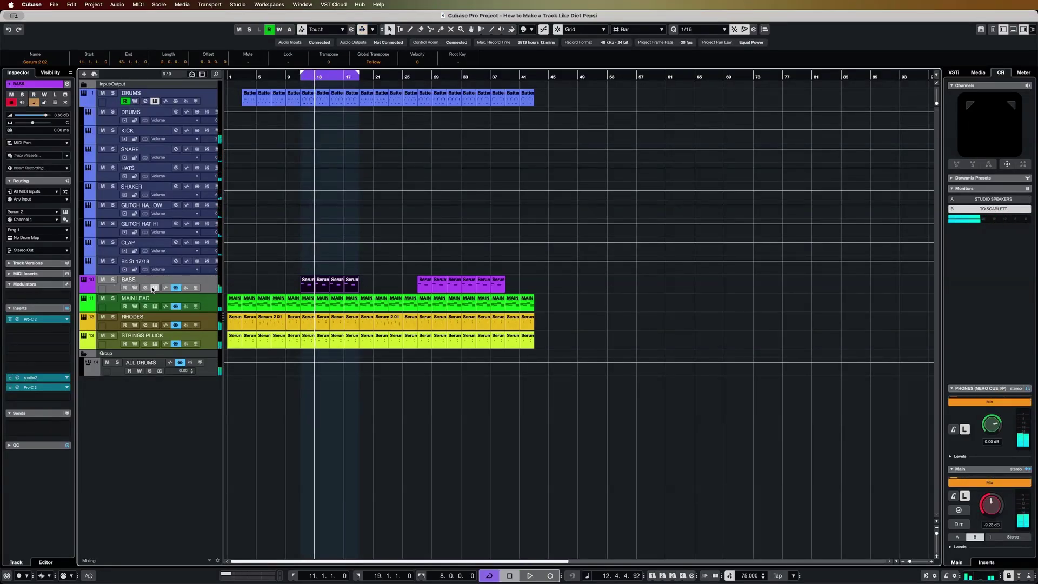
- Open the BASS track's Serum 2 instrument and position its window to examine the REESE - Analog patch's oscillators and filter
{"action": "left_click", "coordinate": [154, 288]}
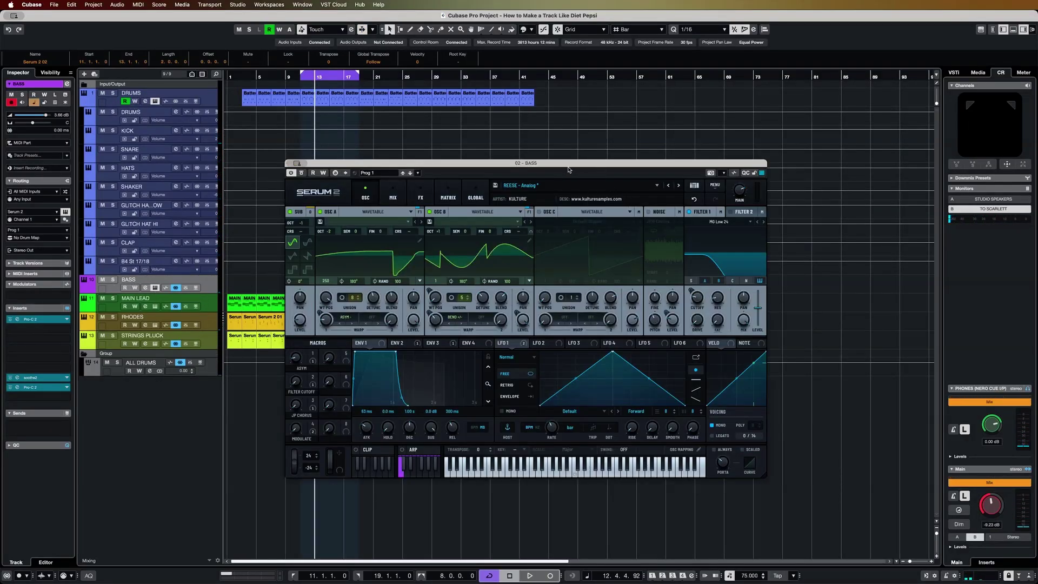
{"action": "left_click_drag", "start_coordinate": [572, 171], "coordinate": [568, 188]}
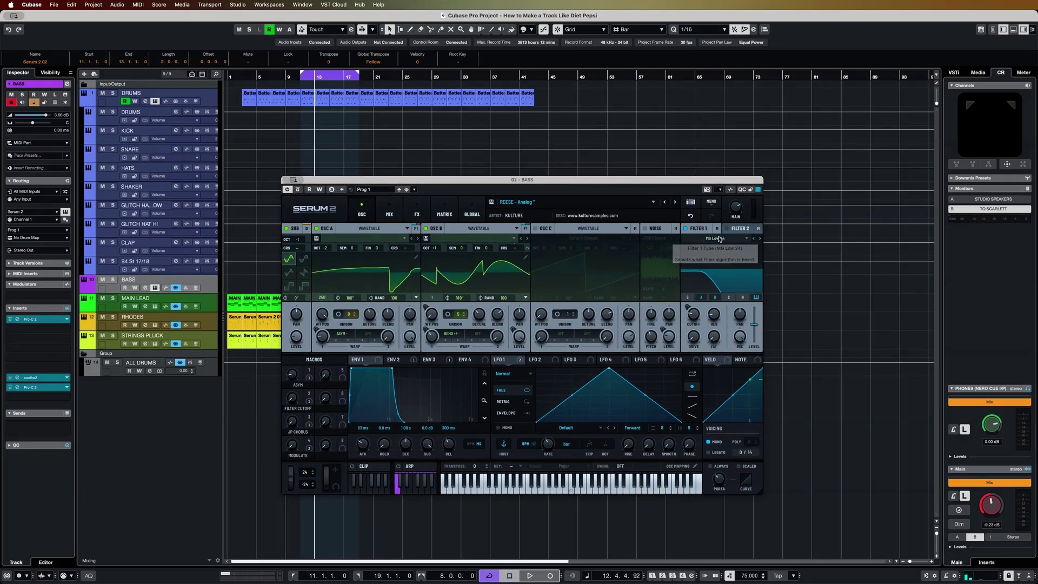
{"action": "left_click_drag", "start_coordinate": [681, 182], "coordinate": [677, 178]}
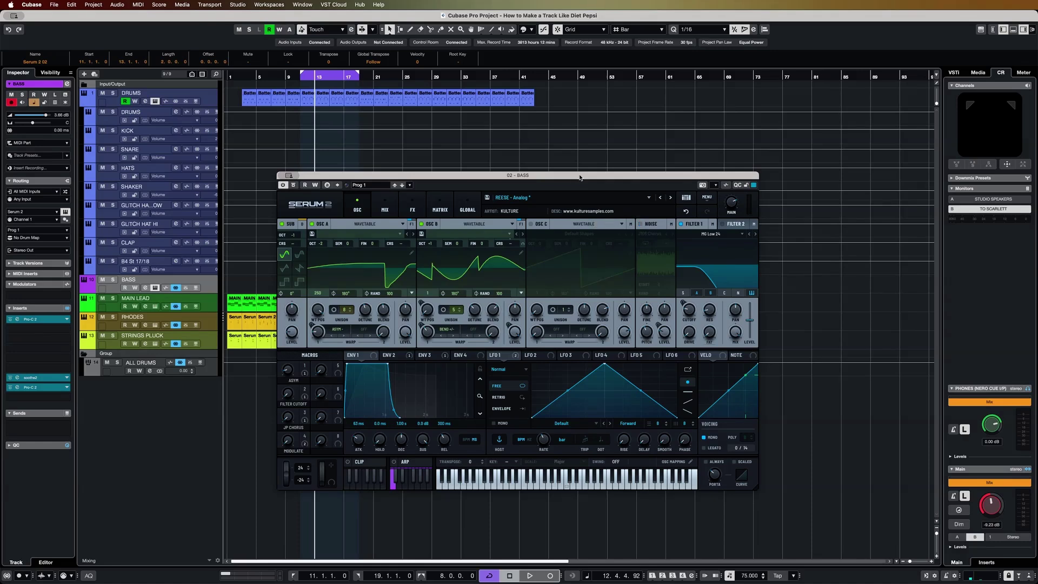
{"action": "left_click_drag", "start_coordinate": [579, 176], "coordinate": [578, 181]}
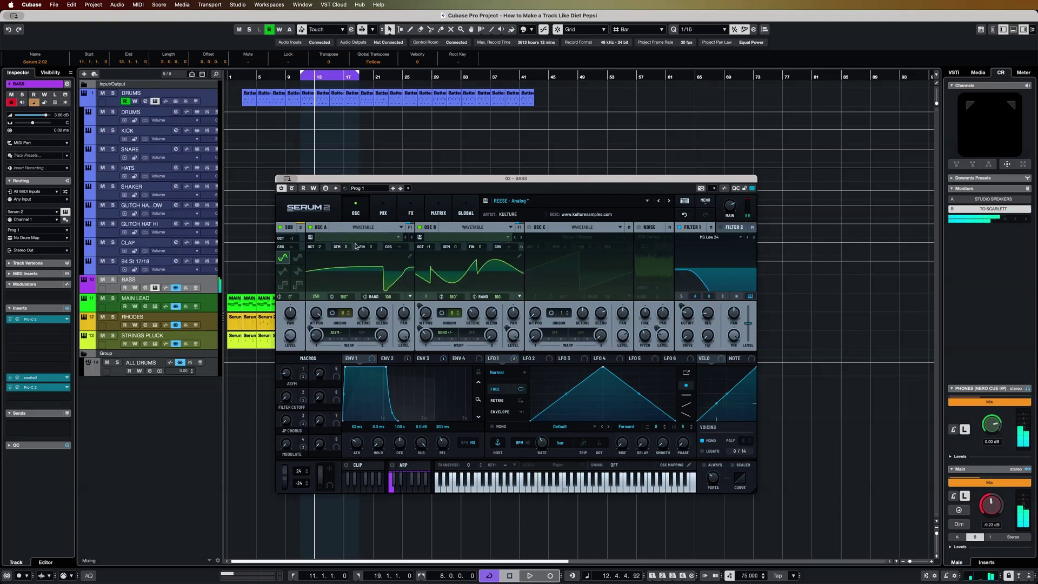
- Open the BASS track's first Pro-C 2 insert to inspect its compression, then close the compressor and Serum 2 windows
{"action": "left_click", "coordinate": [17, 319]}
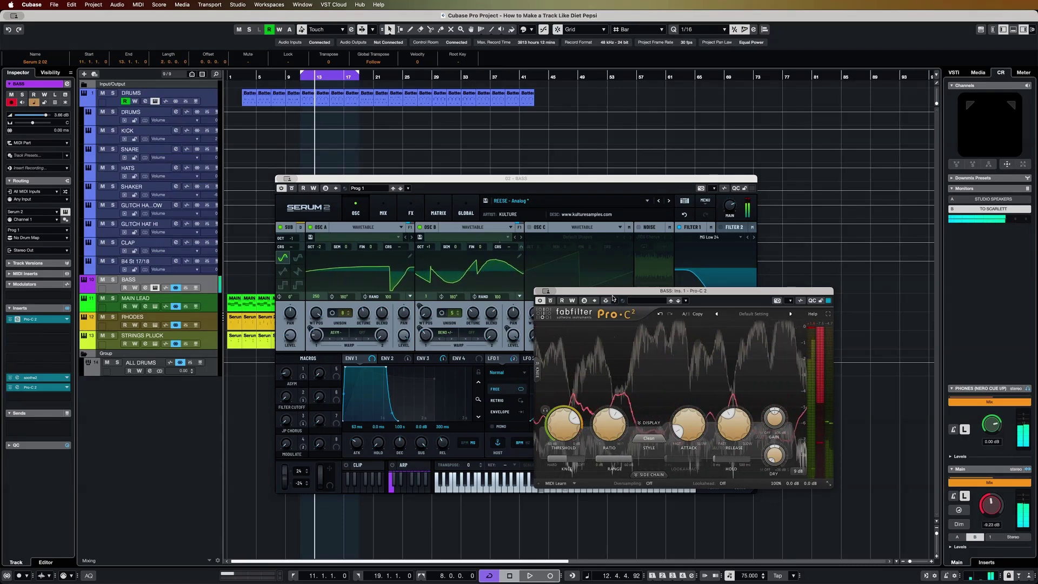
{"action": "left_click_drag", "start_coordinate": [573, 286], "coordinate": [633, 320]}
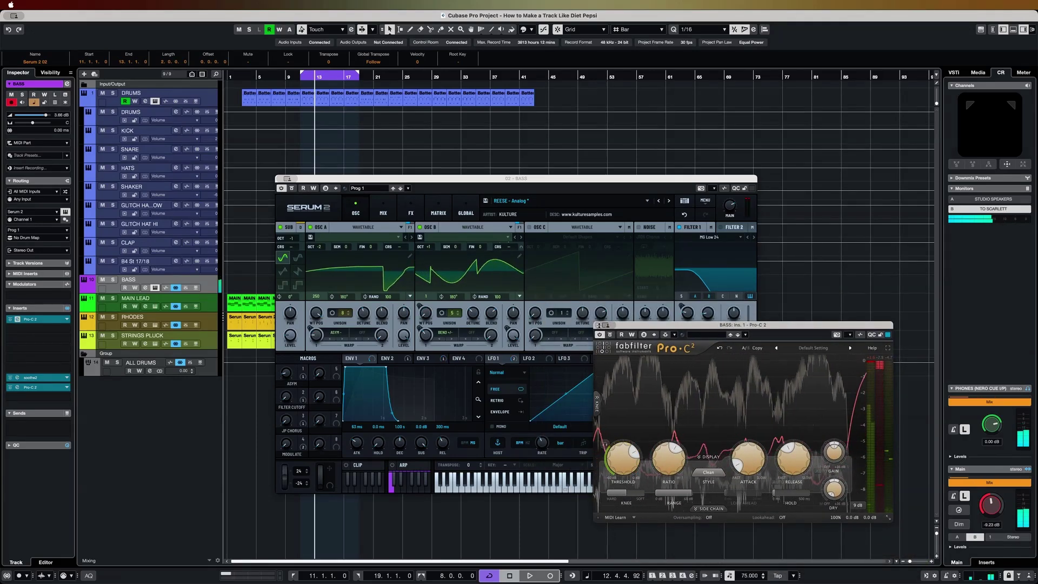
{"action": "left_click", "coordinate": [606, 325]}
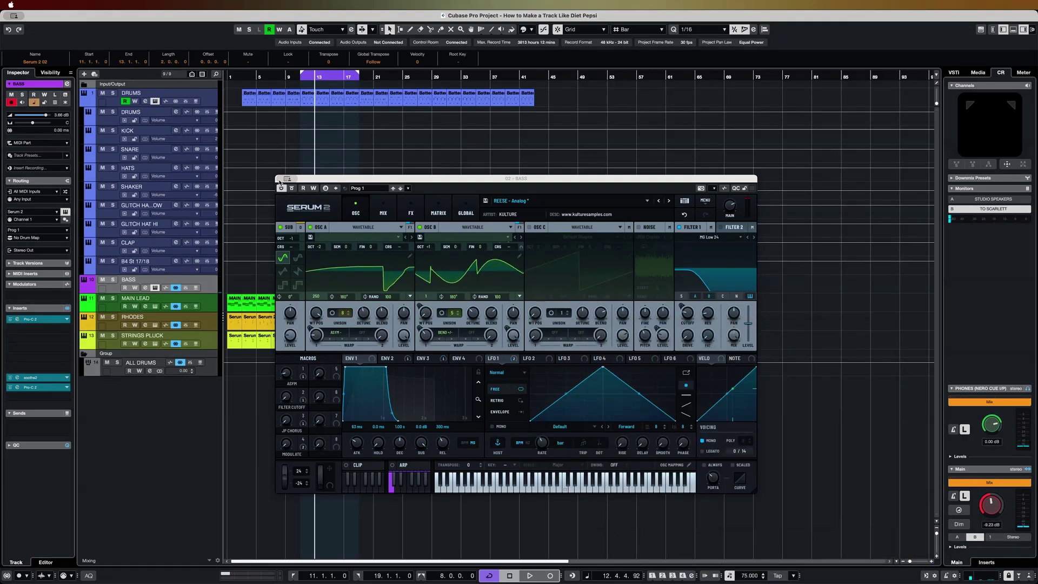
{"action": "key", "text": "super+w"}
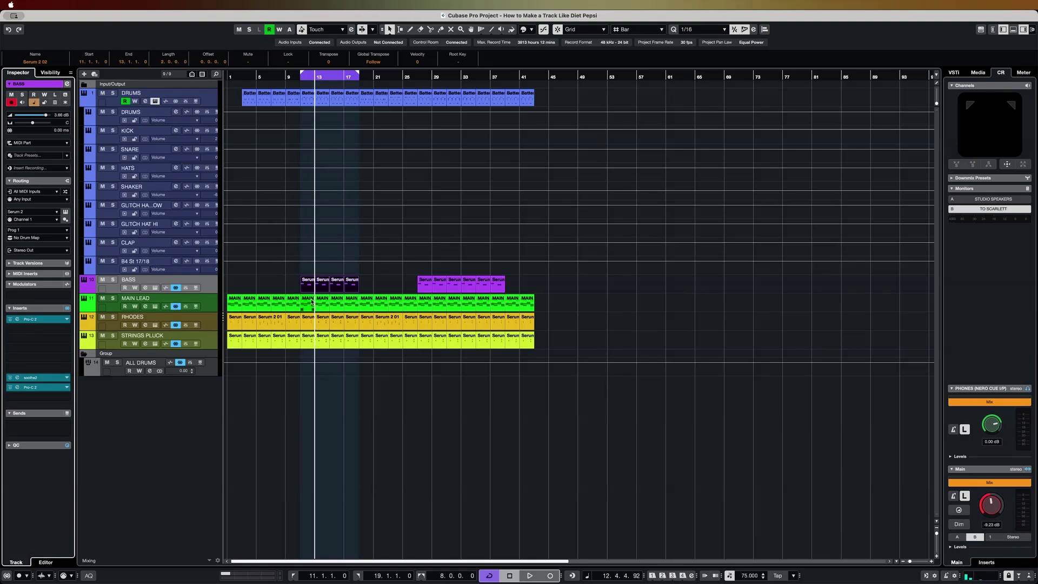
- Open the first BASS part in the Key Editor, play its notes with BASS soloed, then close the editor and reselect the BASS track
{"action": "double_click", "coordinate": [309, 287]}
{"action": "key", "text": "s"}
{"action": "key", "text": "space"}
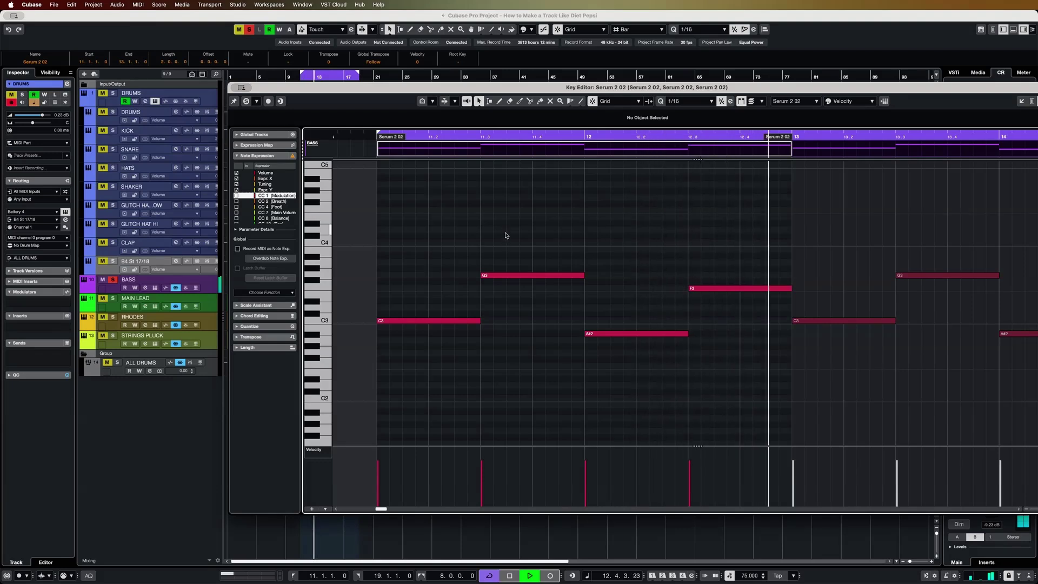
{"action": "key", "text": "space"}
{"action": "key", "text": "alt+1"}
{"action": "left_click", "coordinate": [111, 289]}
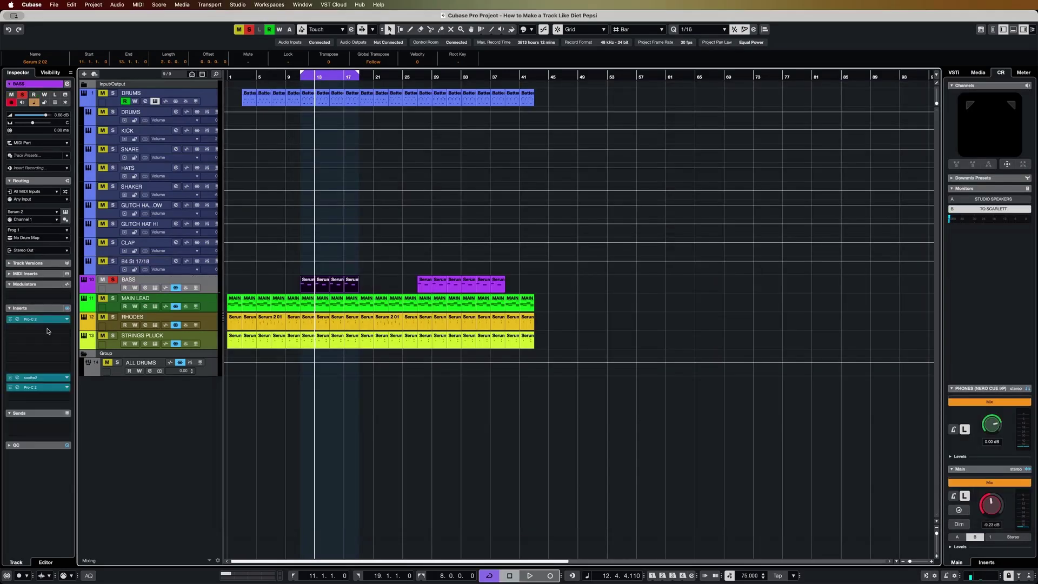
- Open the BASS track's soothe2 and second Pro-C 2 inserts, arrange their windows, and play the bass with KICK soloed
{"action": "left_click", "coordinate": [38, 379]}
{"action": "left_click", "coordinate": [38, 388]}
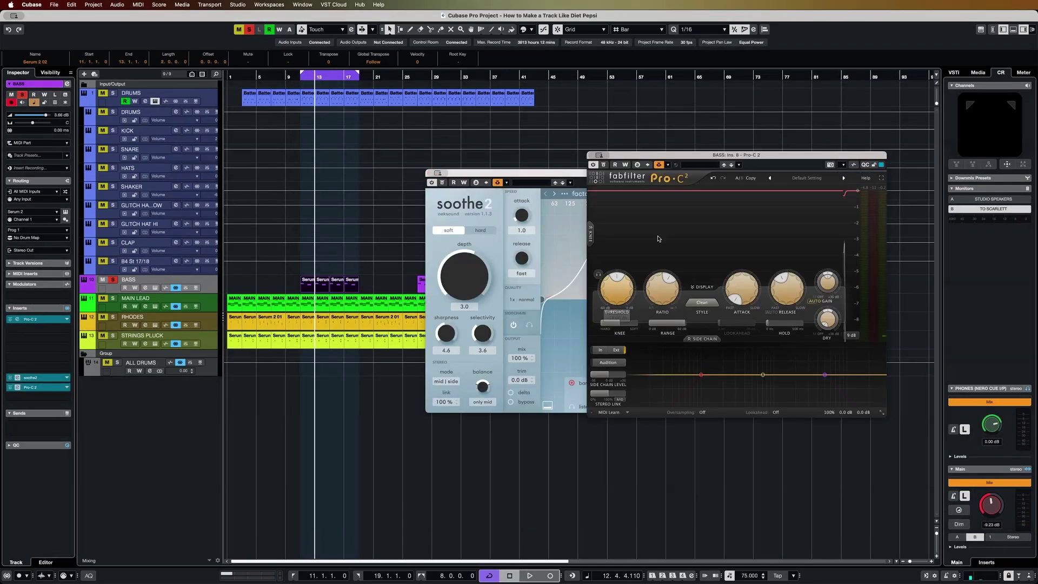
{"action": "left_click_drag", "start_coordinate": [688, 156], "coordinate": [802, 89]}
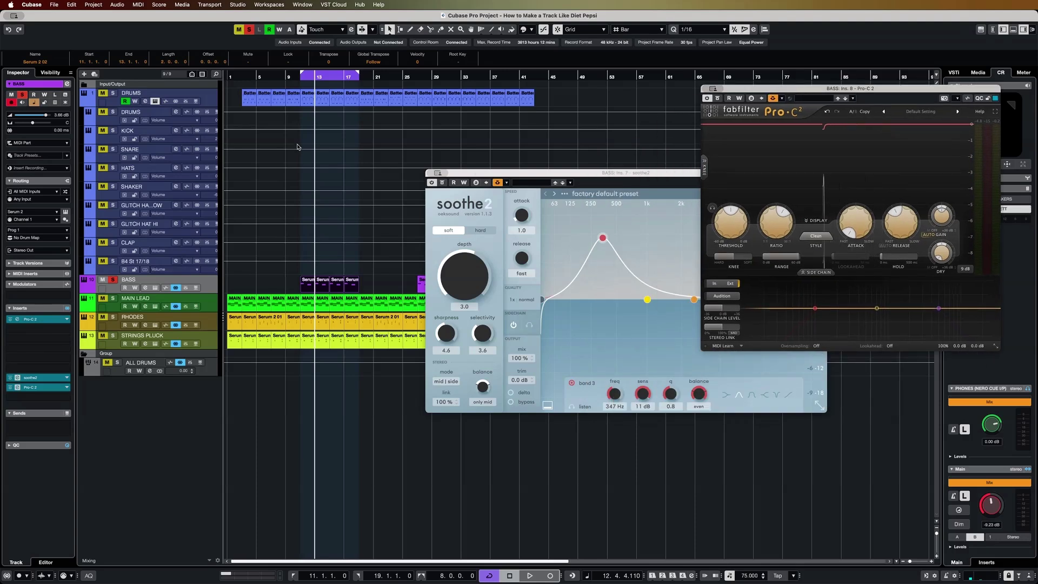
{"action": "key", "text": "space"}
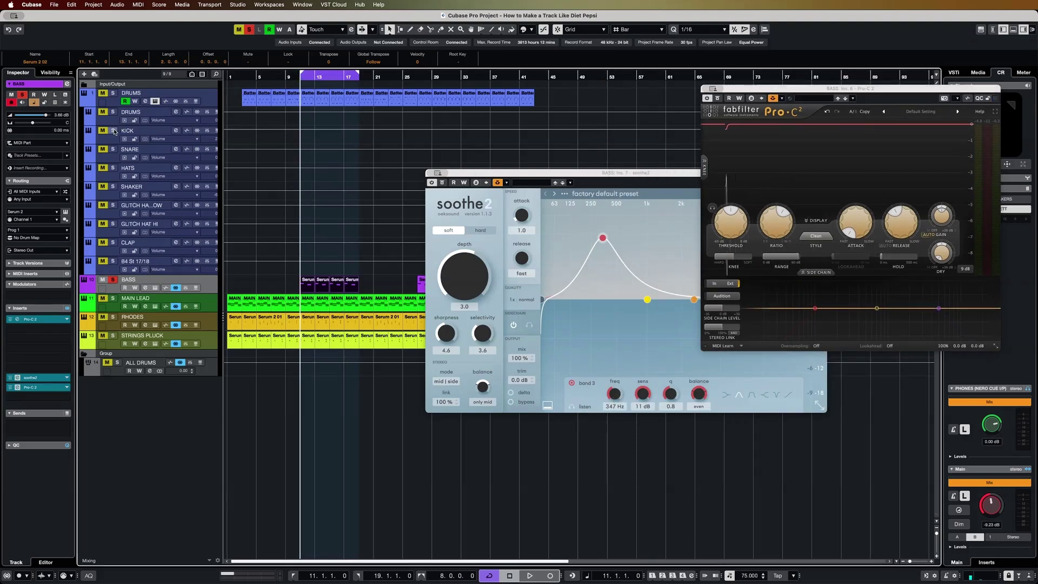
{"action": "key", "text": "space"}
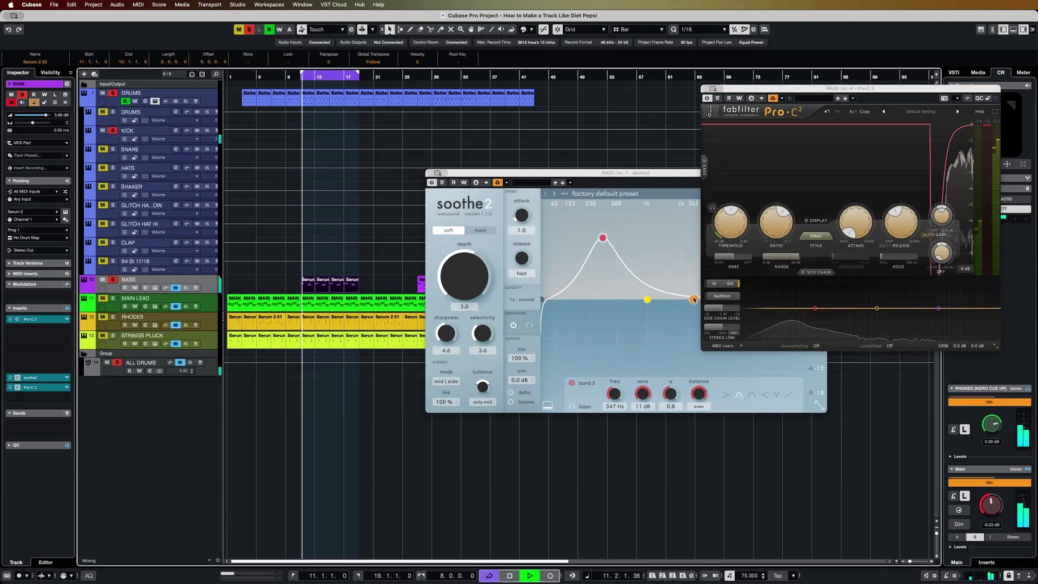
- Raise the BASS track's soothe2 depth to 11.9, close both plug-in windows and stop playback
{"action": "left_click_drag", "start_coordinate": [456, 284], "coordinate": [454, 256]}
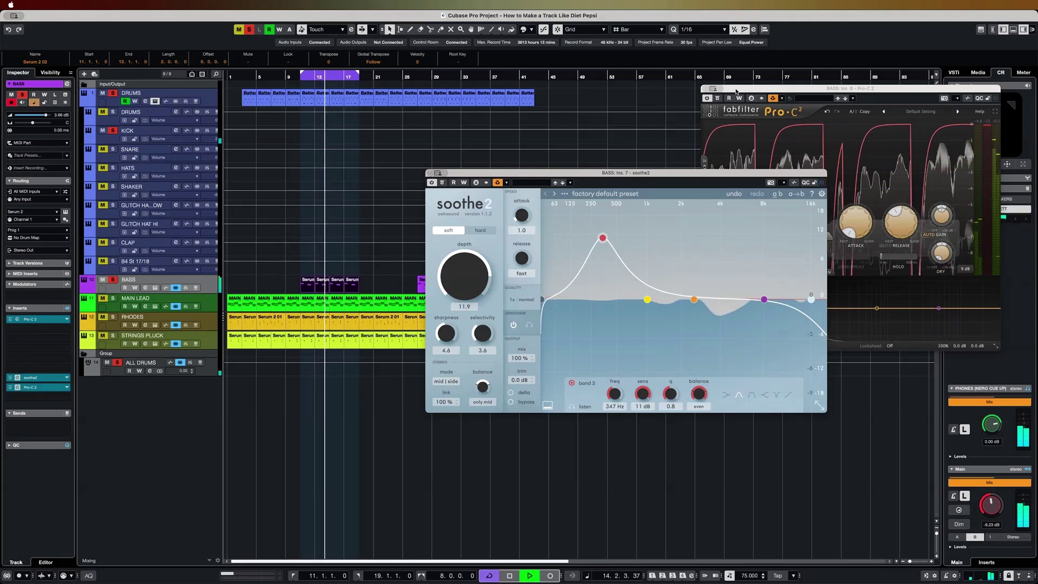
{"action": "left_click", "coordinate": [431, 173]}
{"action": "left_click", "coordinate": [704, 88]}
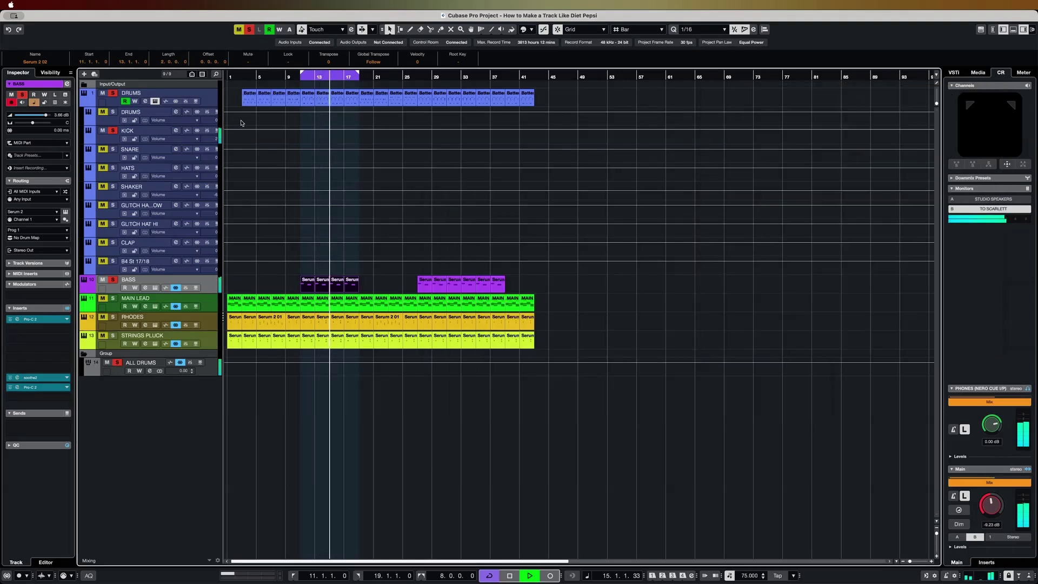
{"action": "left_click", "coordinate": [295, 384]}
{"action": "key", "text": "space"}
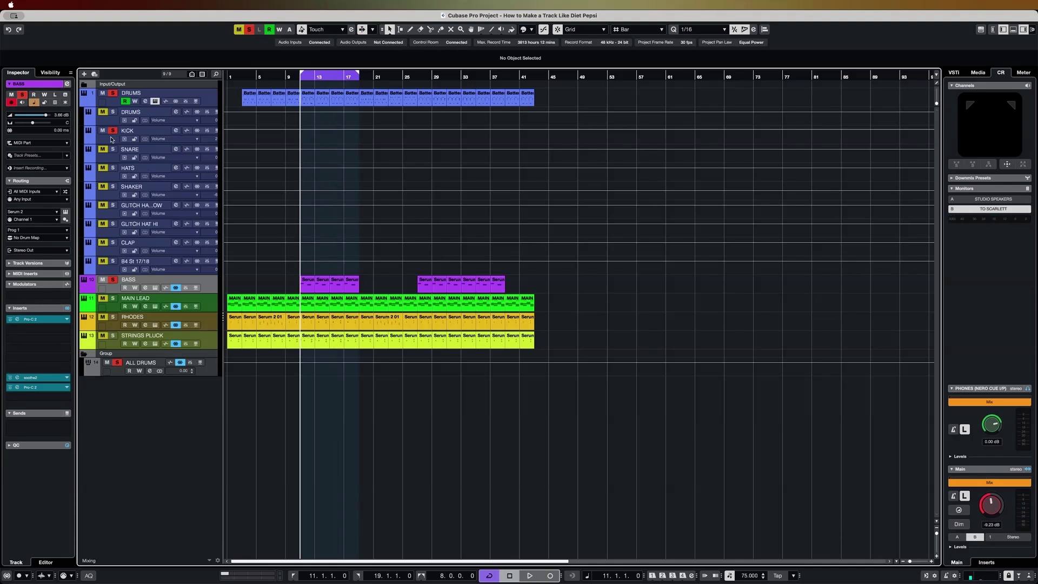
- Open the DRUMS track's Battery 4 instrument and audition the kick sample in its first cell
{"action": "left_click", "coordinate": [110, 140]}
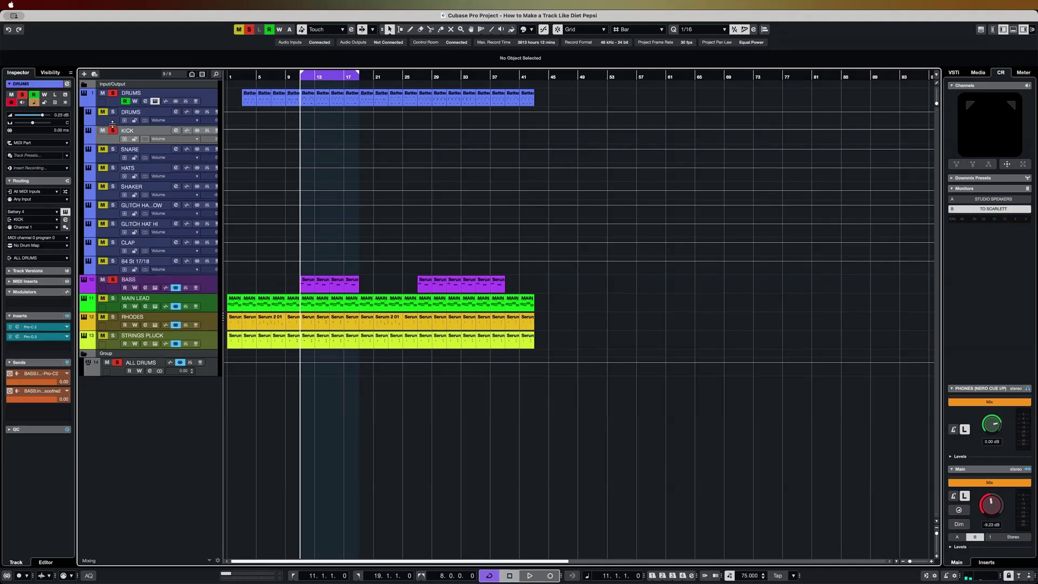
{"action": "left_click", "coordinate": [148, 102]}
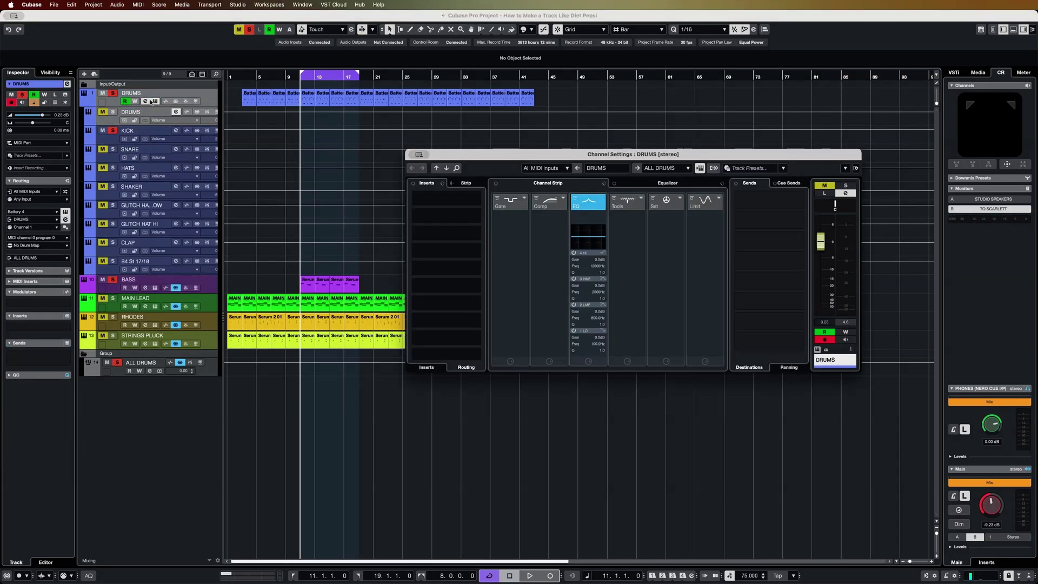
{"action": "left_click", "coordinate": [154, 102]}
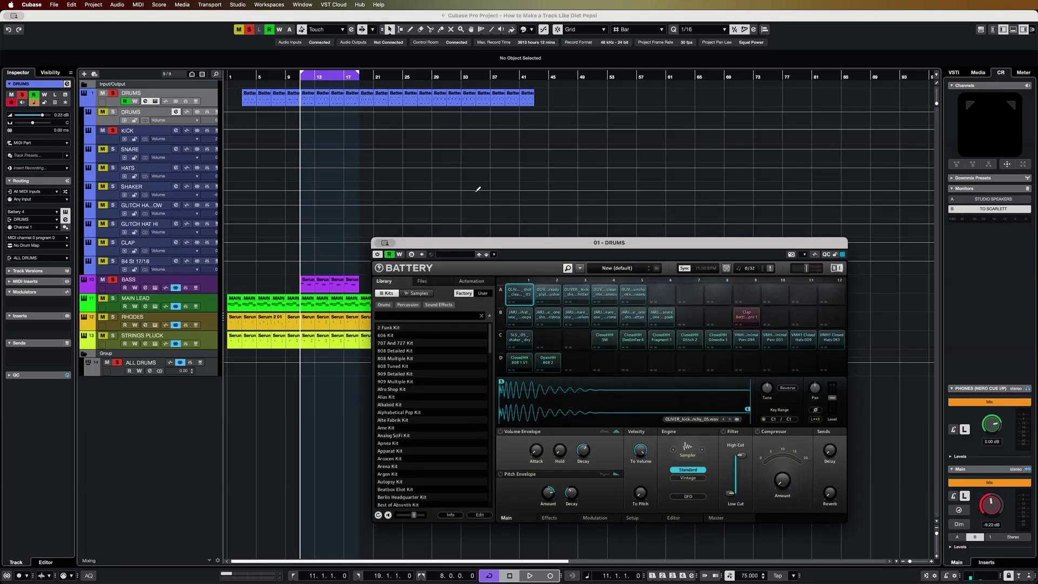
{"action": "left_click", "coordinate": [517, 297]}
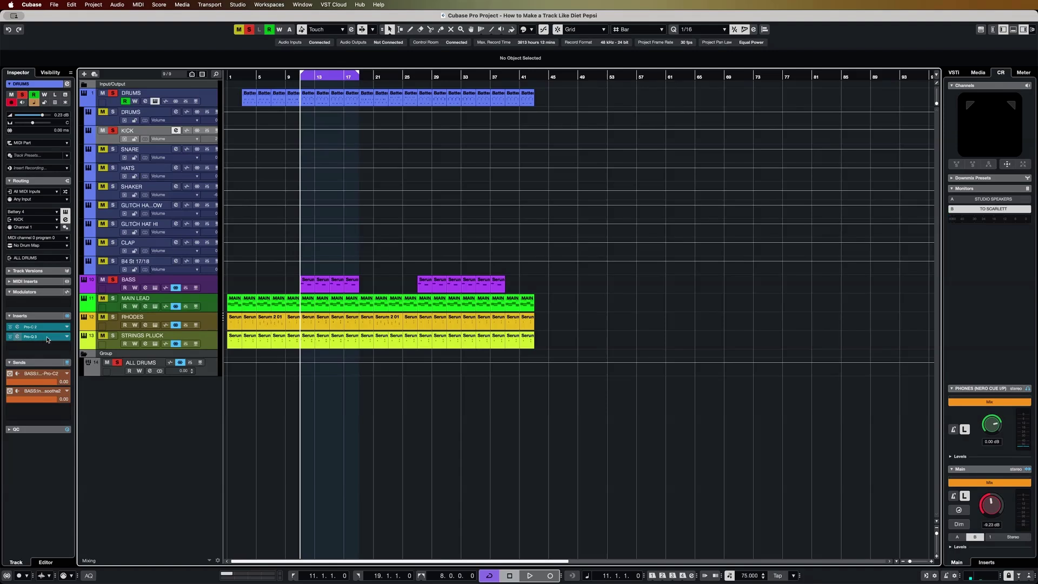
- Open the KICK channel's Pro-C 2 and Pro-Q 3 inserts and raise the EQ boost near 58 Hz to about 6.7 dB during playback
{"action": "left_click", "coordinate": [54, 327]}
{"action": "left_click", "coordinate": [47, 337]}
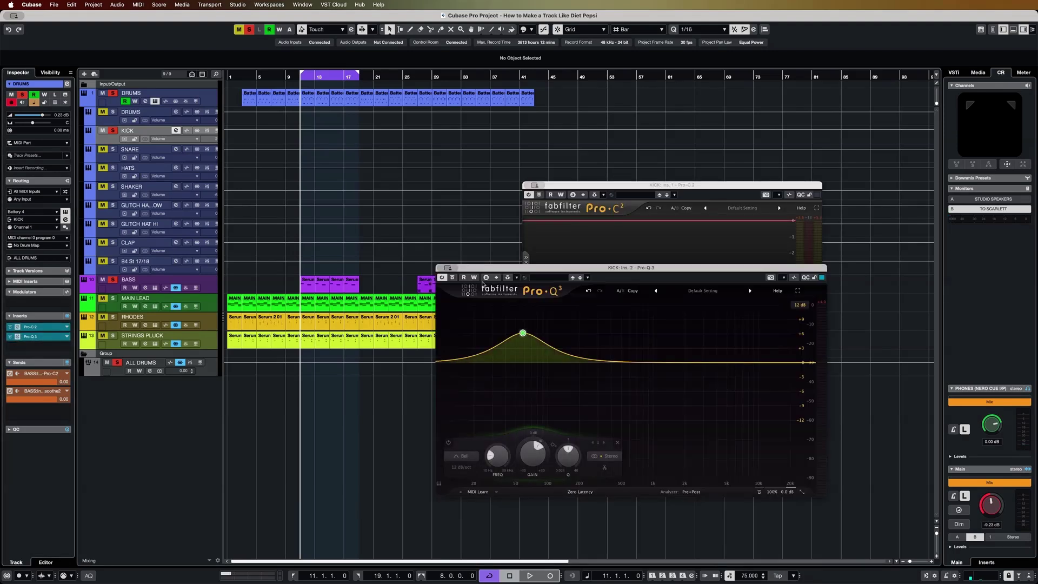
{"action": "key", "text": "space"}
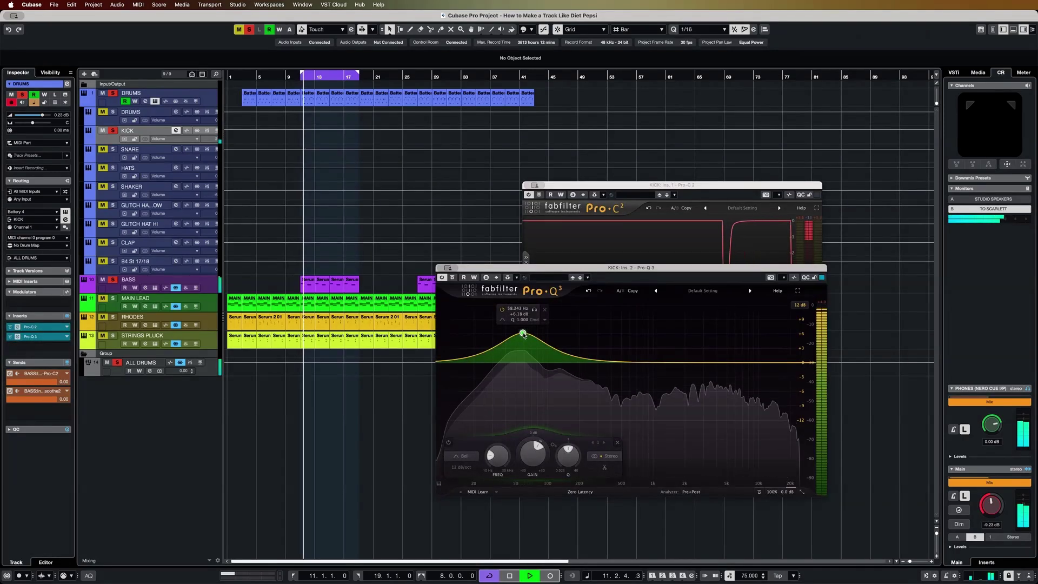
{"action": "left_click_drag", "start_coordinate": [523, 333], "coordinate": [524, 331]}
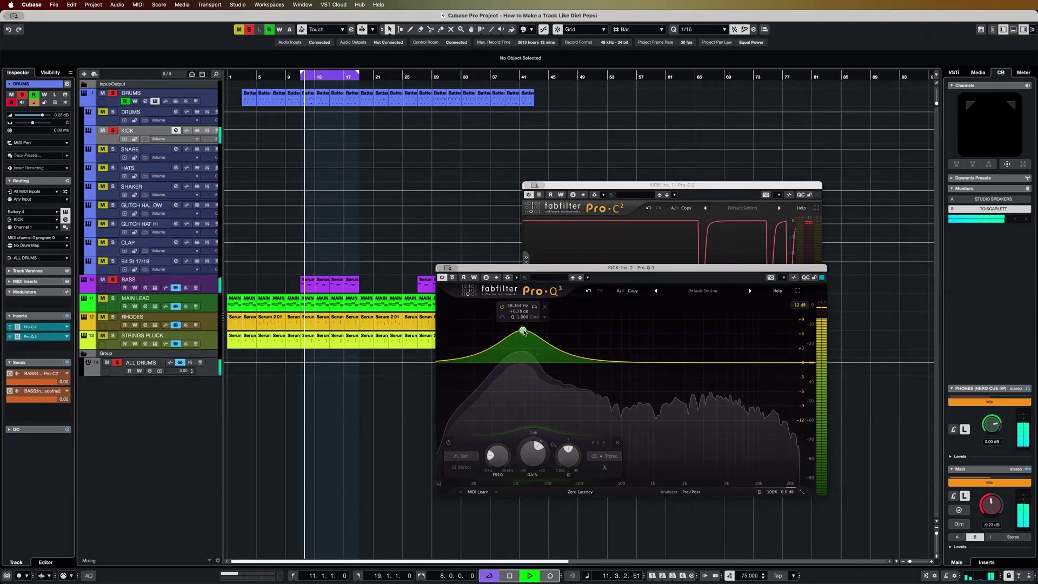
{"action": "left_click", "coordinate": [442, 268]}
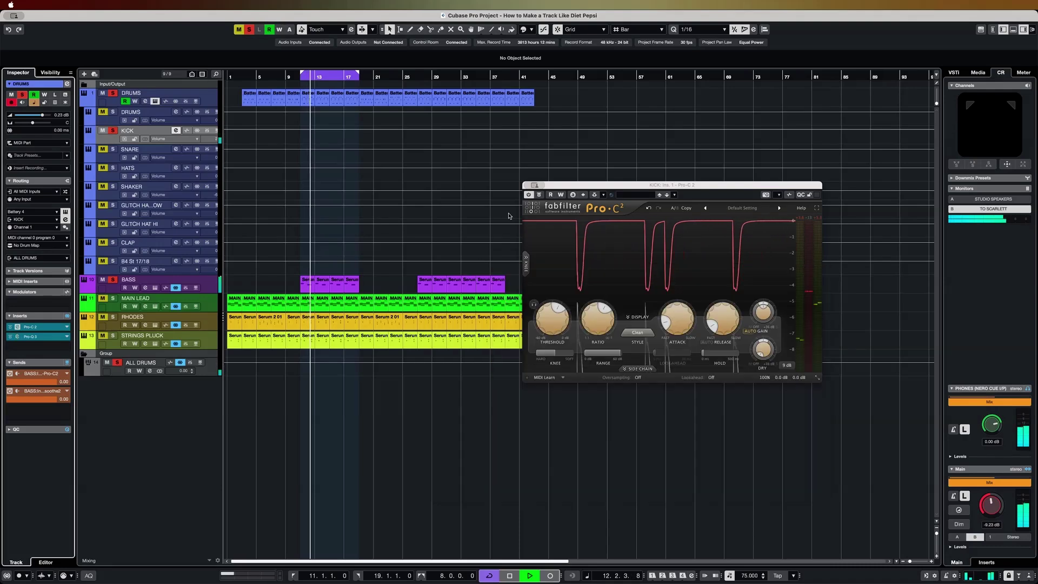
{"action": "left_click", "coordinate": [534, 185]}
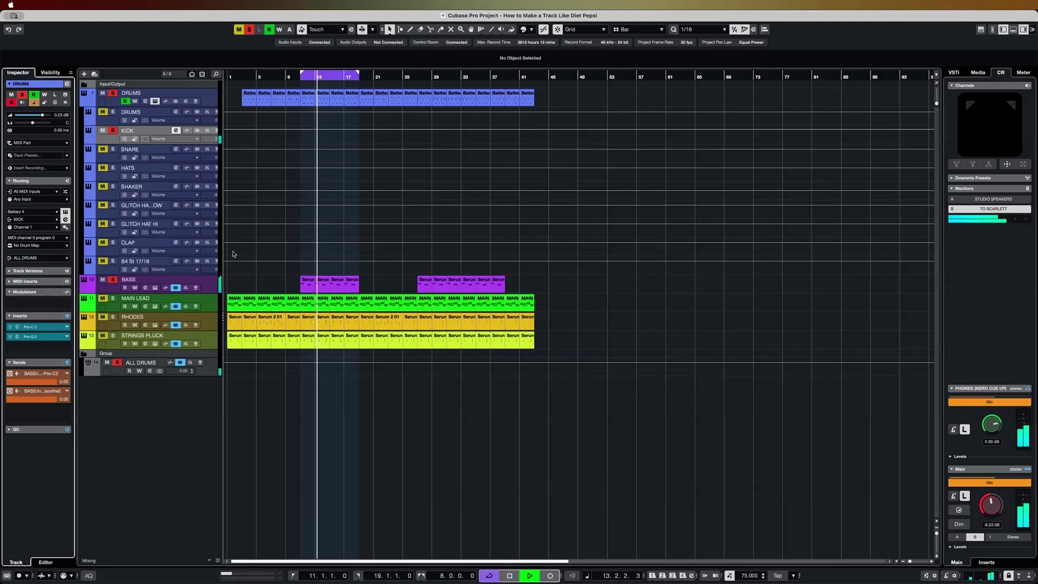
- Set the clip level of the ALL DRUMS group's StandardCLIP insert to 0.20 dB, and clear all solos to hear the full mix
{"action": "left_click", "coordinate": [160, 363]}
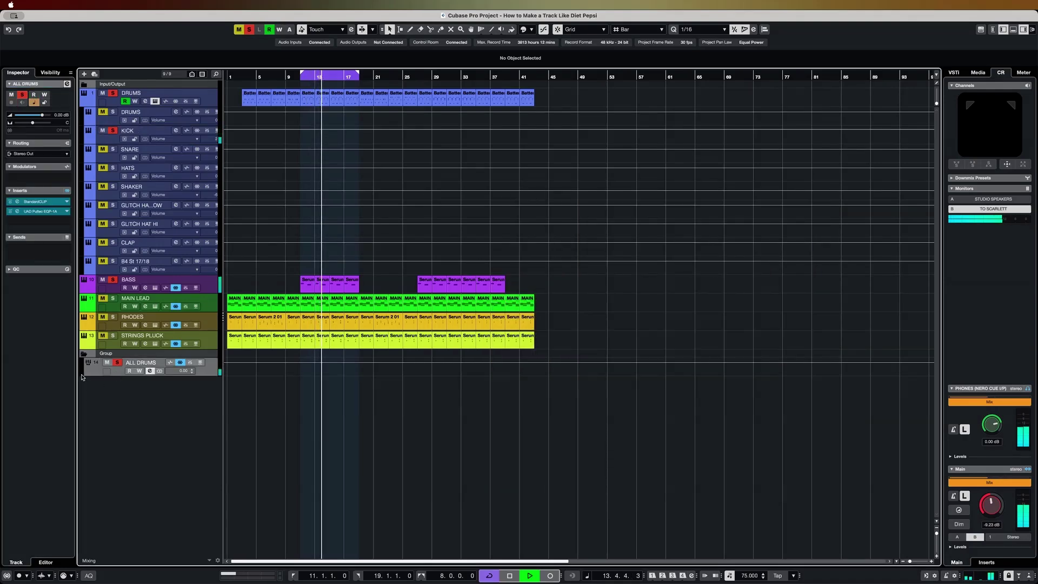
{"action": "left_click", "coordinate": [17, 201]}
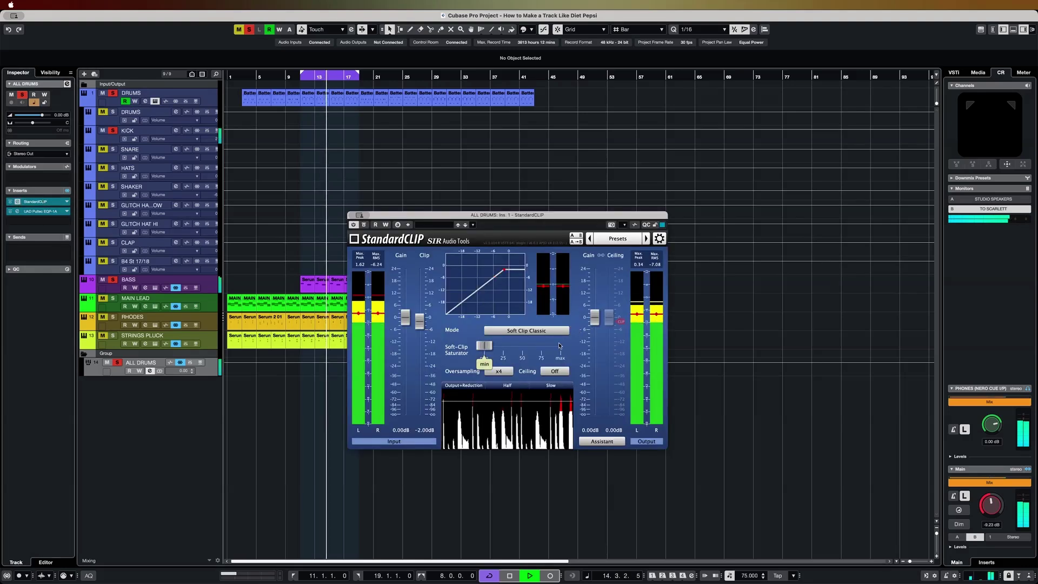
{"action": "left_click_drag", "start_coordinate": [421, 323], "coordinate": [425, 321]}
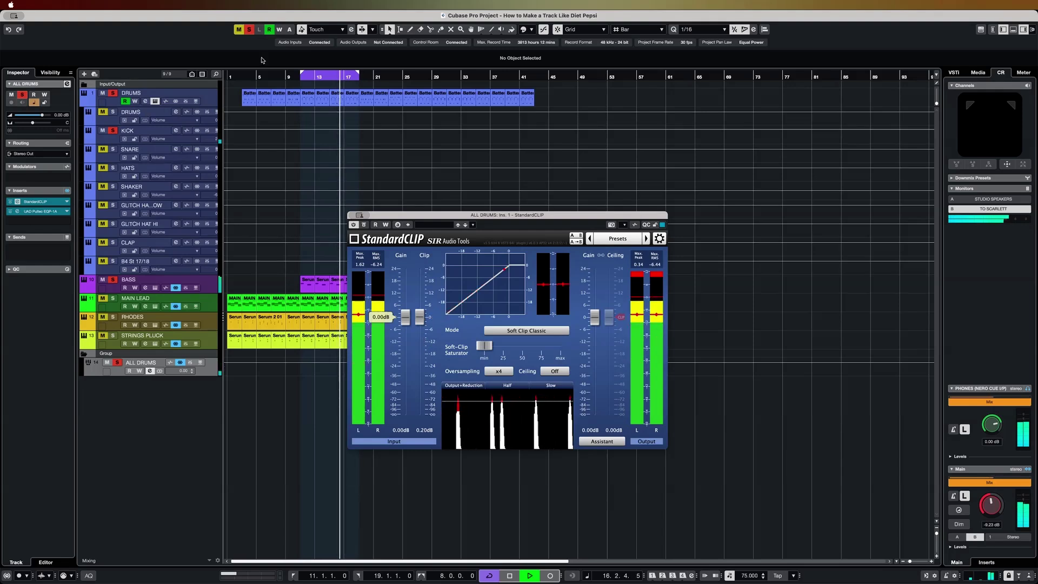
{"action": "left_click", "coordinate": [249, 29]}
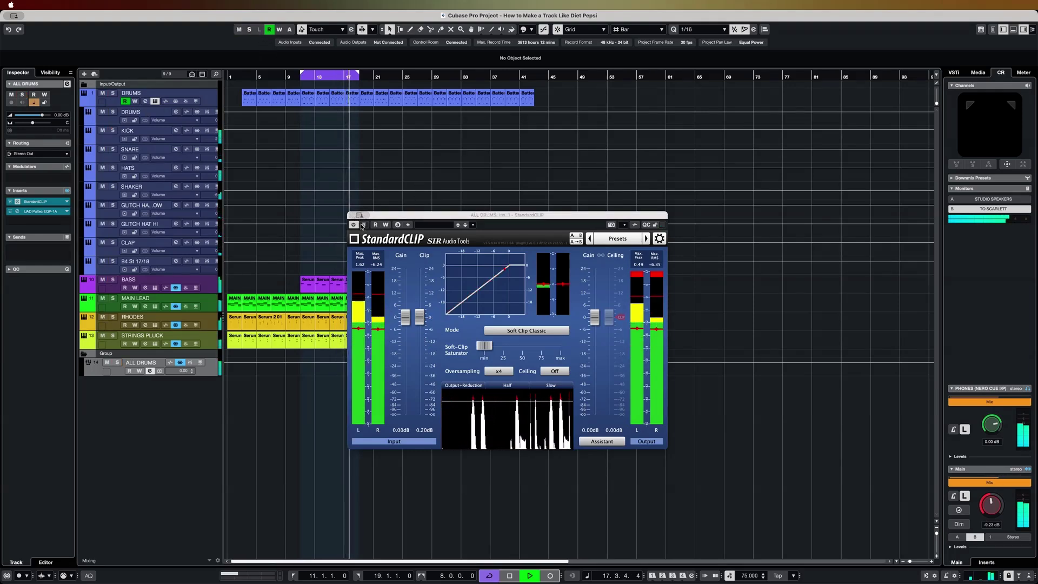
{"action": "left_click", "coordinate": [354, 216]}
{"action": "left_click", "coordinate": [675, 431]}
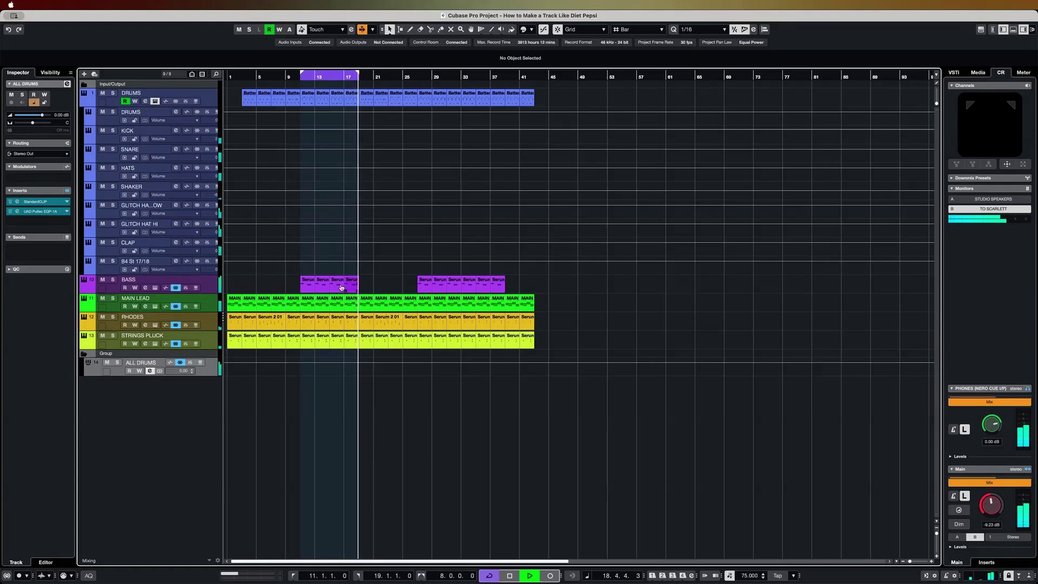
- Compare the mix with the ALL DRUMS group's UAD Pultec EQP-1A insert bypassed and active, and close the equalizer
{"action": "left_click", "coordinate": [65, 213]}
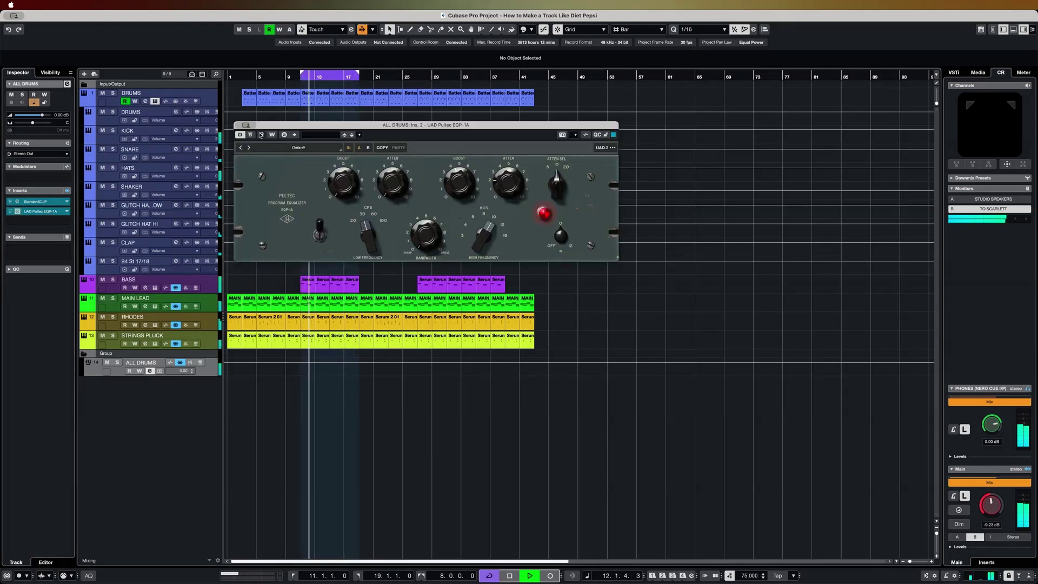
{"action": "key", "text": "space"}
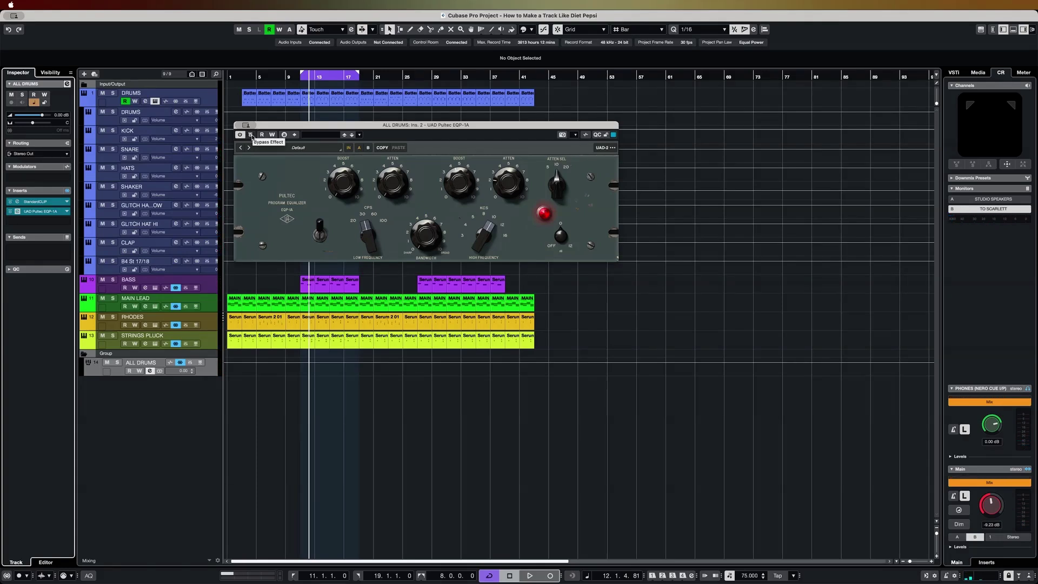
{"action": "left_click", "coordinate": [250, 135]}
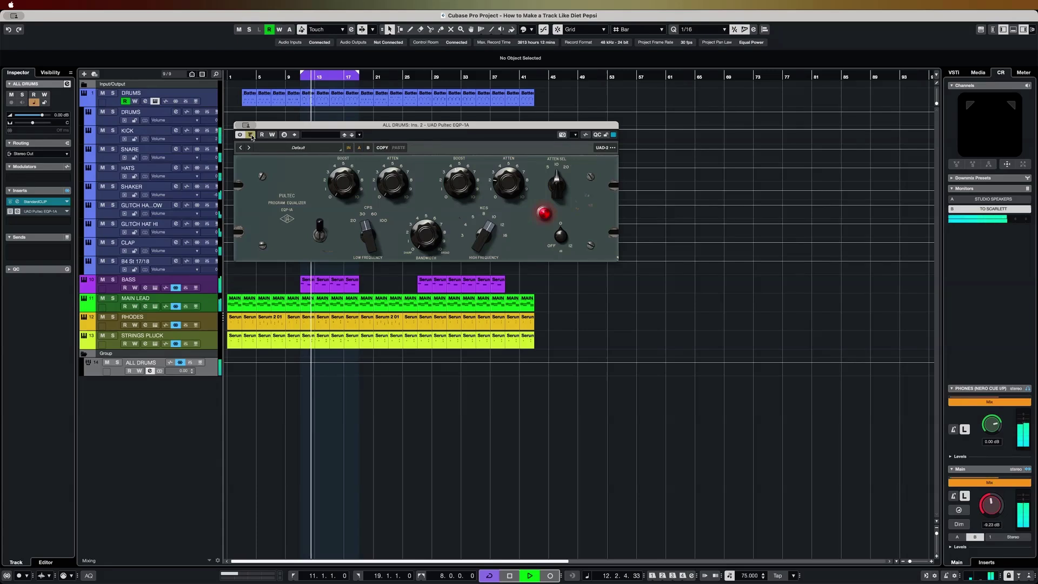
{"action": "left_click_drag", "start_coordinate": [272, 126], "coordinate": [332, 232]}
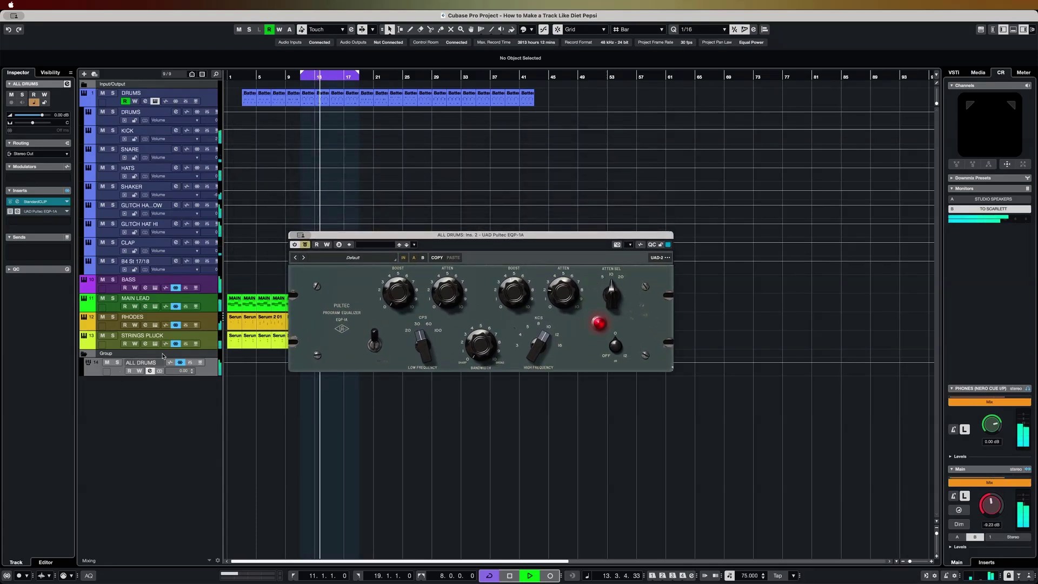
{"action": "left_click", "coordinate": [305, 246]}
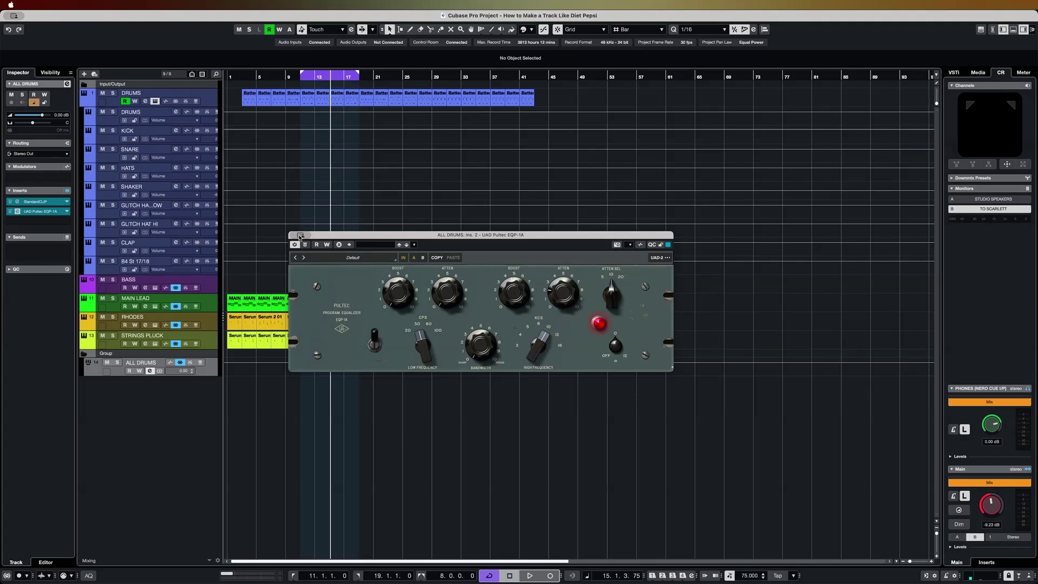
{"action": "key", "text": "space"}
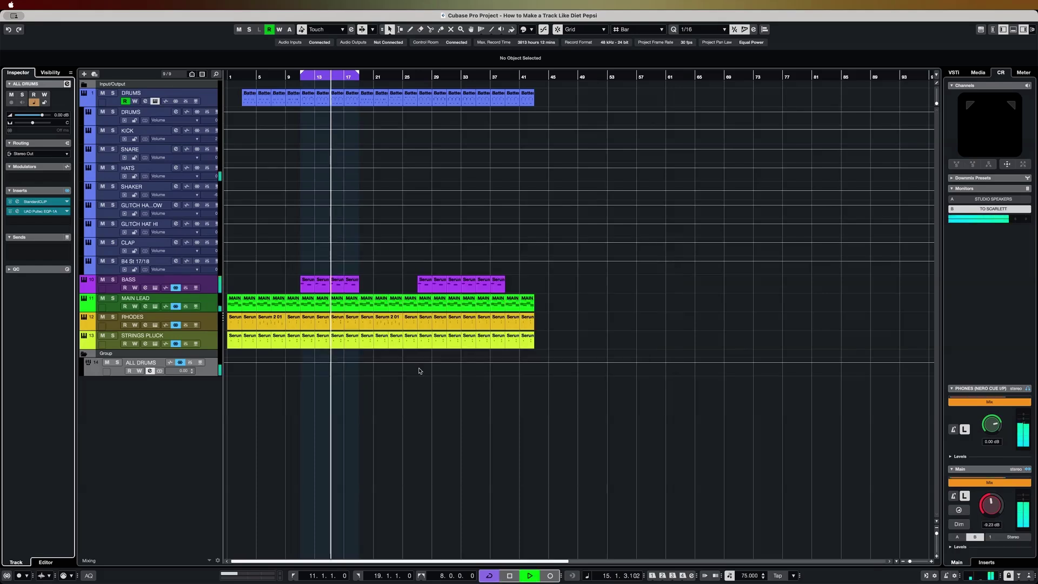
{"action": "left_click", "coordinate": [426, 386]}
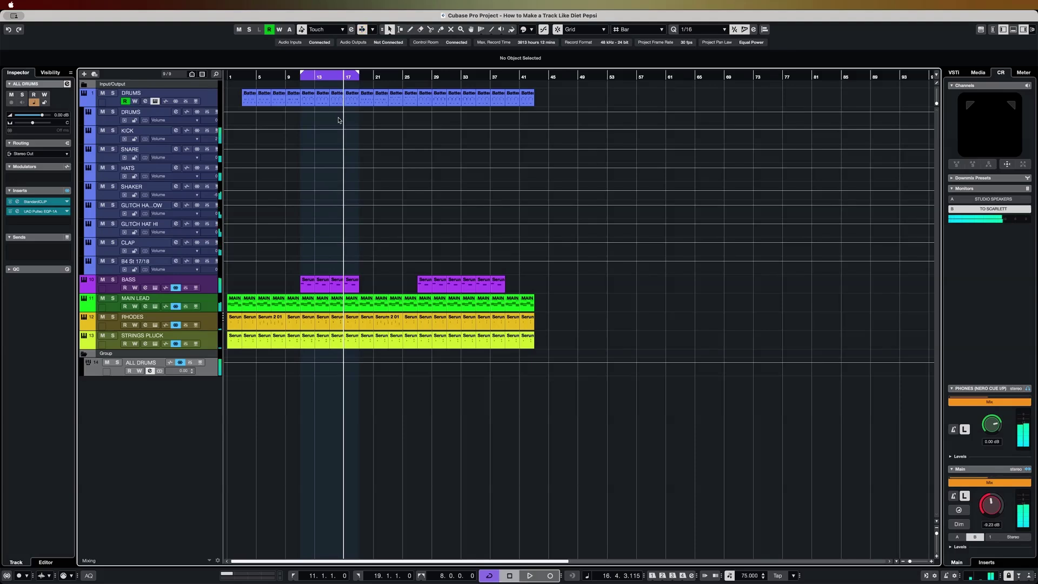
- Loop the DRUMS part from bar 11 to bar 13, open it in the Key Editor and start playback
{"action": "double_click", "coordinate": [306, 100]}
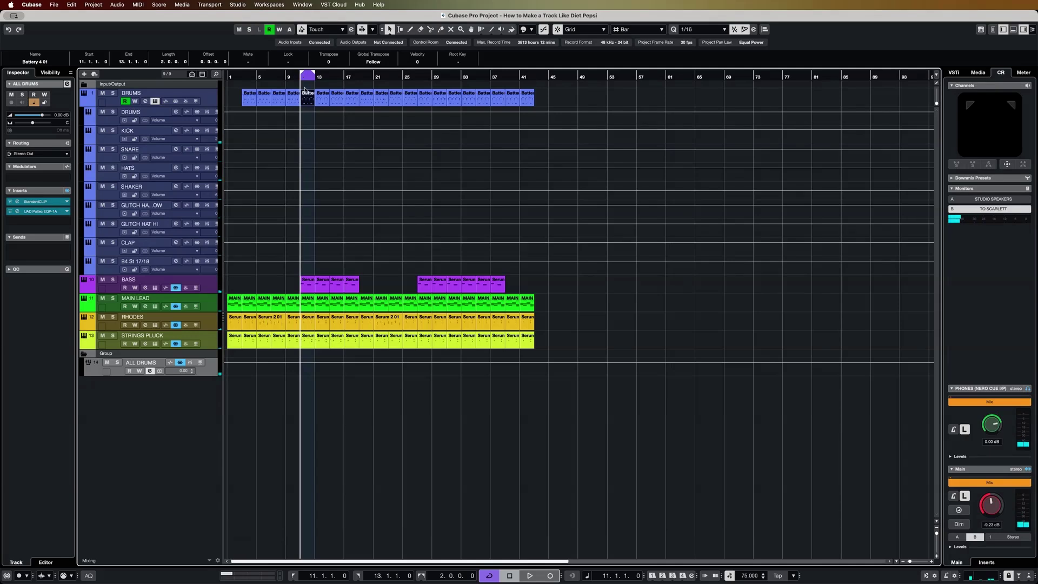
{"action": "double_click", "coordinate": [305, 99]}
{"action": "key", "text": "space"}
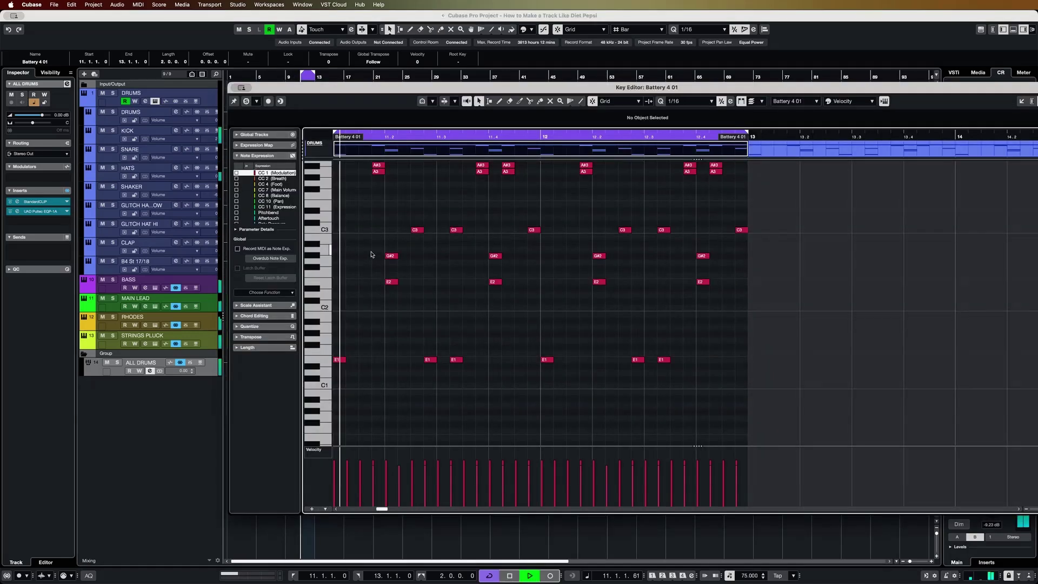
- Try the drum pattern without its G#2 notes by deleting them, and undo the deletion
{"action": "left_click_drag", "start_coordinate": [360, 249], "coordinate": [736, 266]}
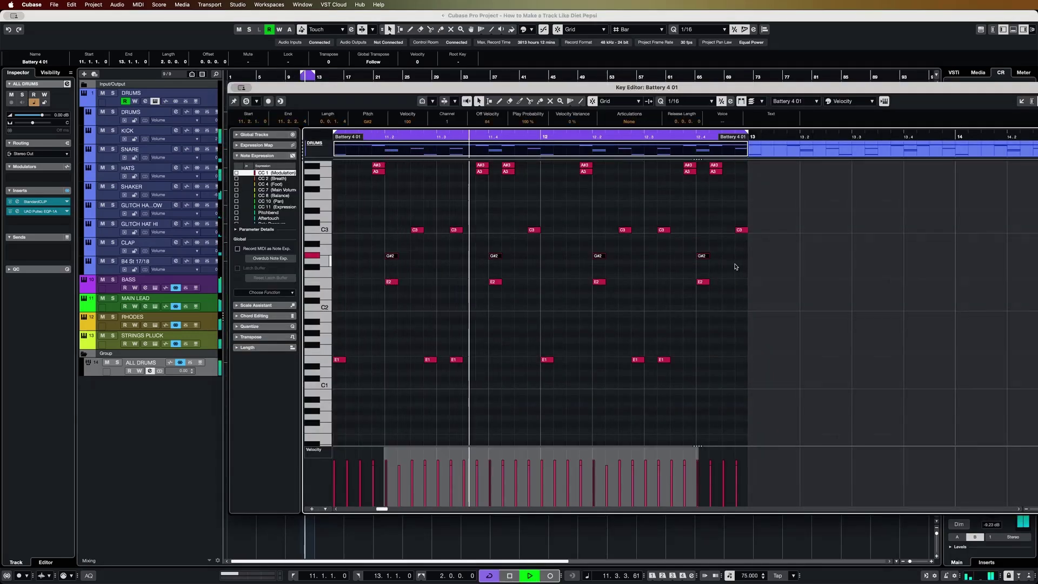
{"action": "key", "text": "Delete"}
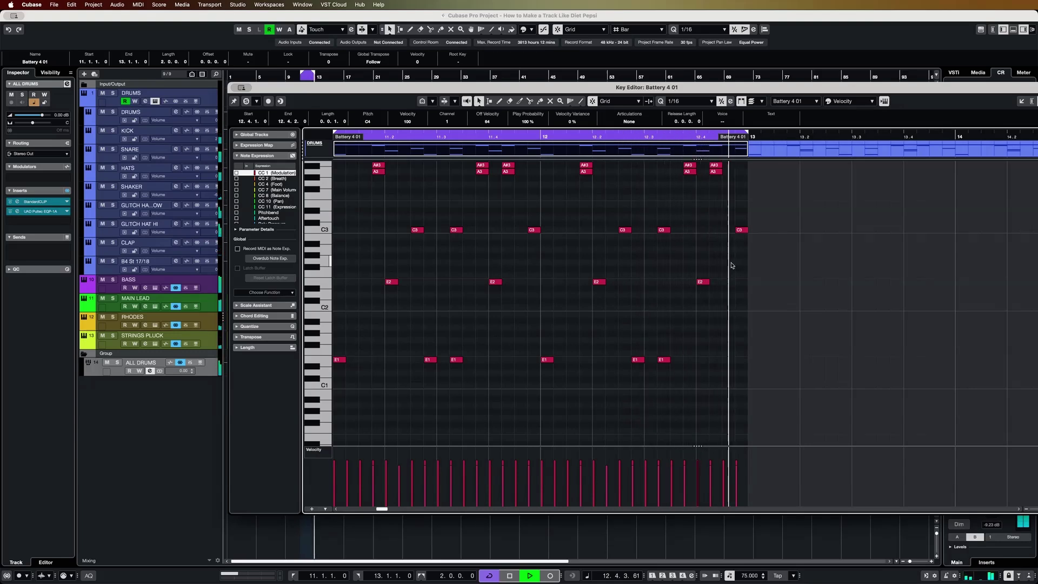
{"action": "key", "text": "super+z"}
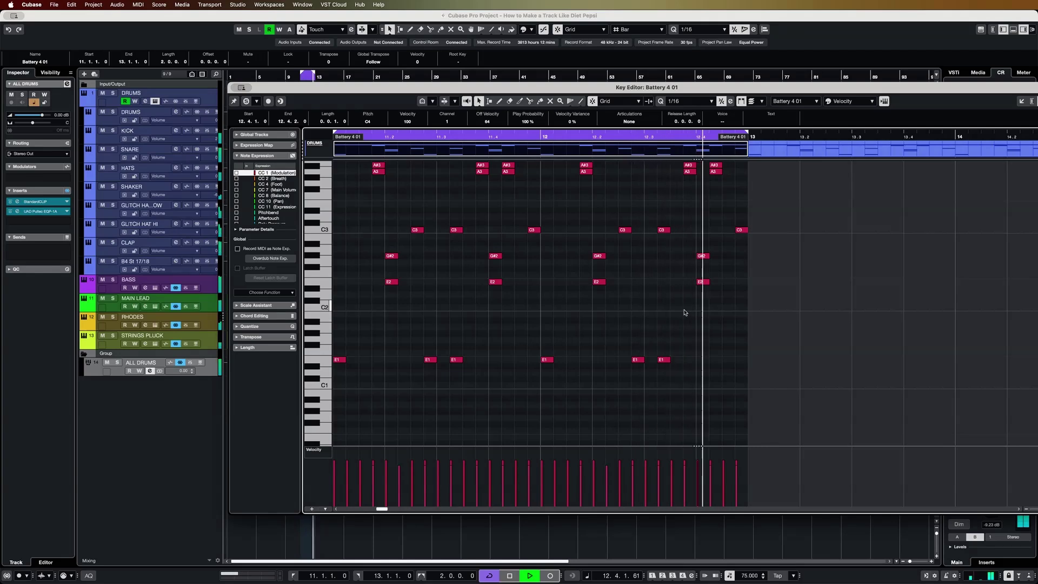
- Stop the loop, close the Key Editor and play the full arrangement from bar 18
{"action": "key", "text": "space"}
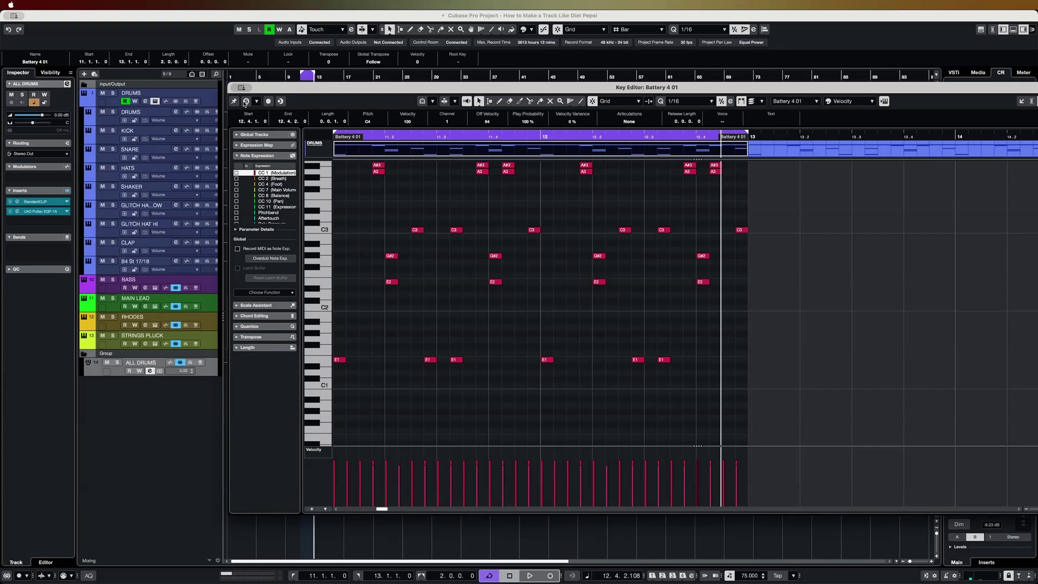
{"action": "left_click", "coordinate": [235, 88]}
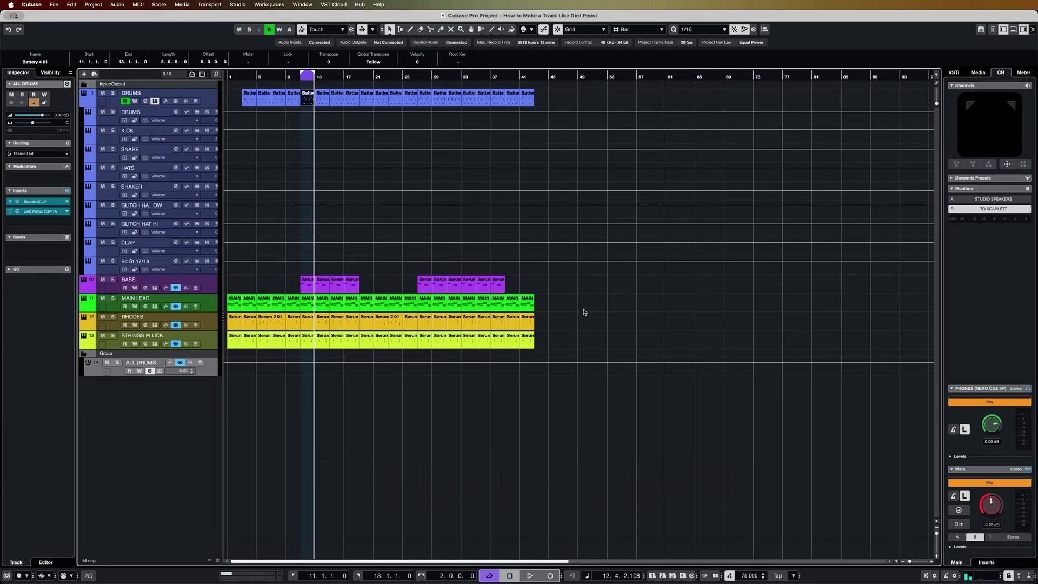
{"action": "left_click", "coordinate": [588, 310]}
{"action": "key", "text": "space"}
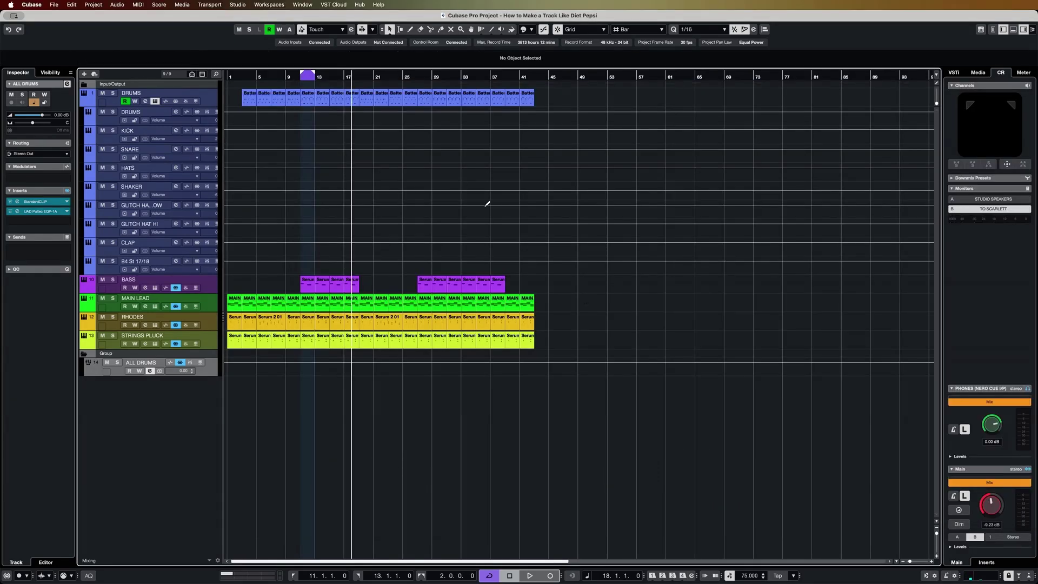
{"action": "key", "text": "space"}
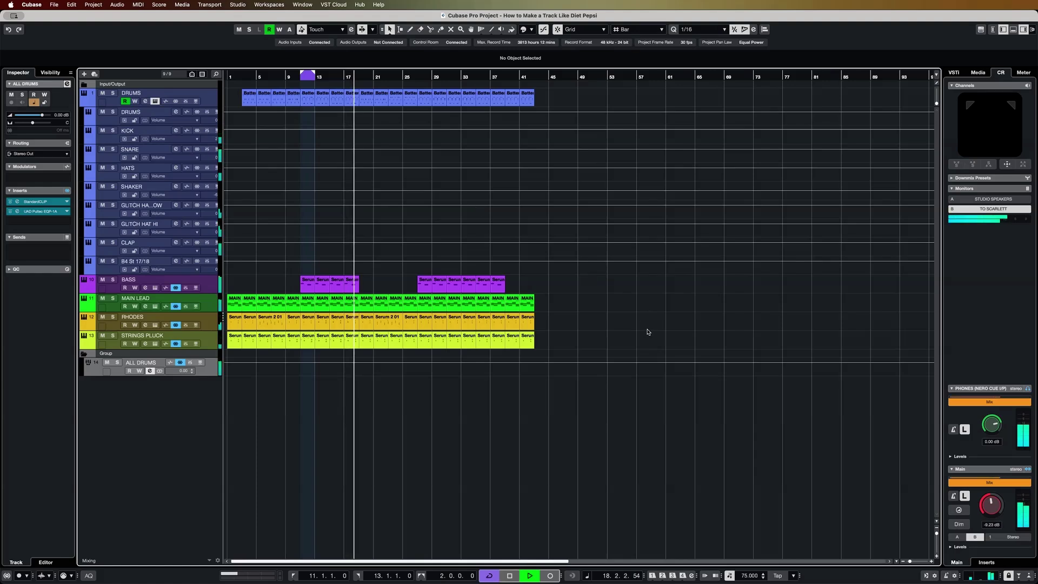